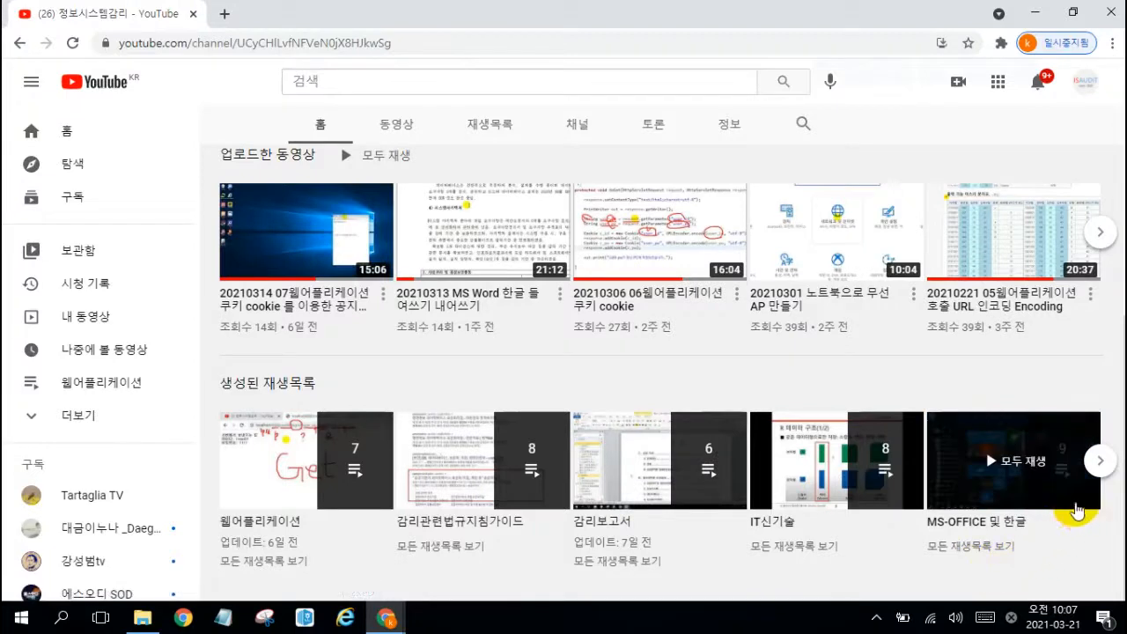
Open the MS-OFFICE 및 한글 playlist, and switch to the 문서 folder in File Explorer.
left_click(1016, 501)
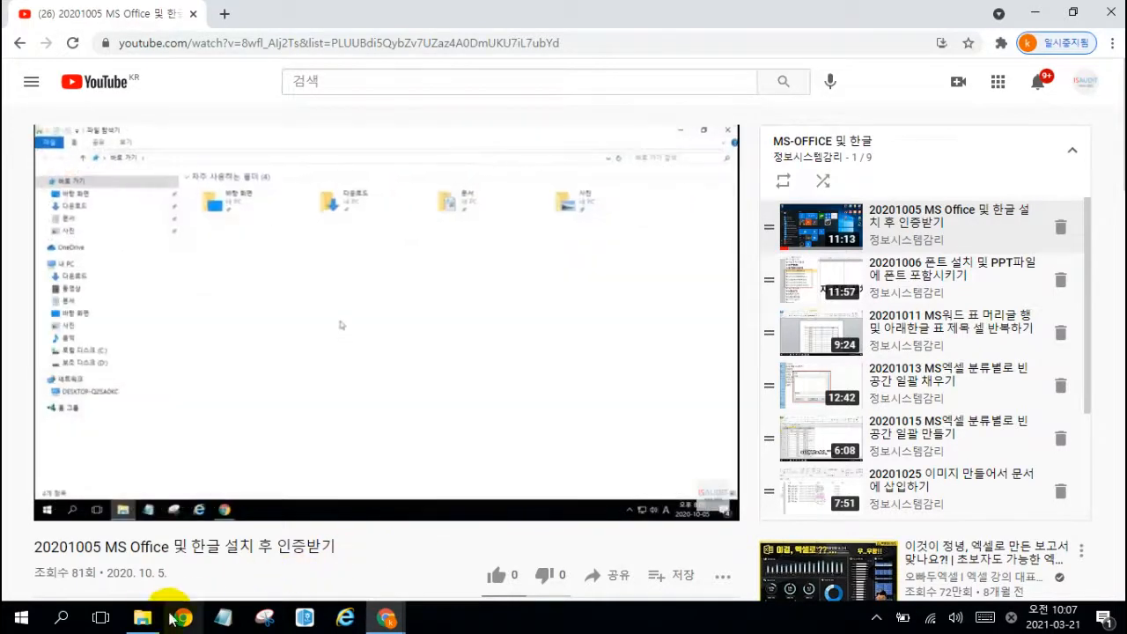
left_click(144, 619)
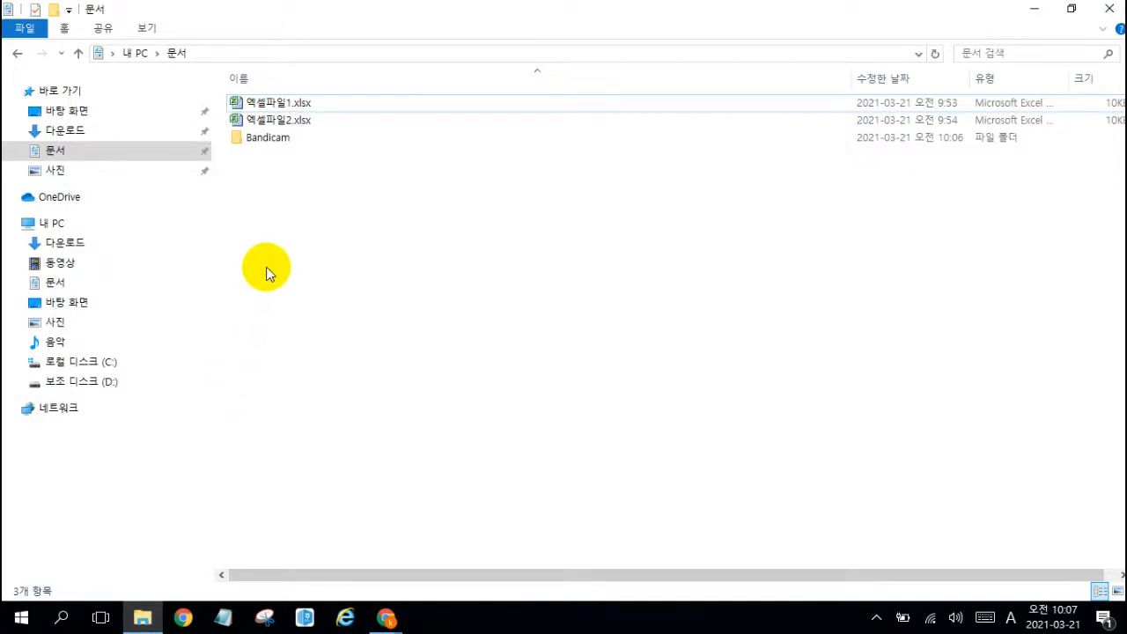
Try to delete the Bandicam folder from the 문서 folder, retrying once before cancelling.
left_click(294, 138)
key("Delete")
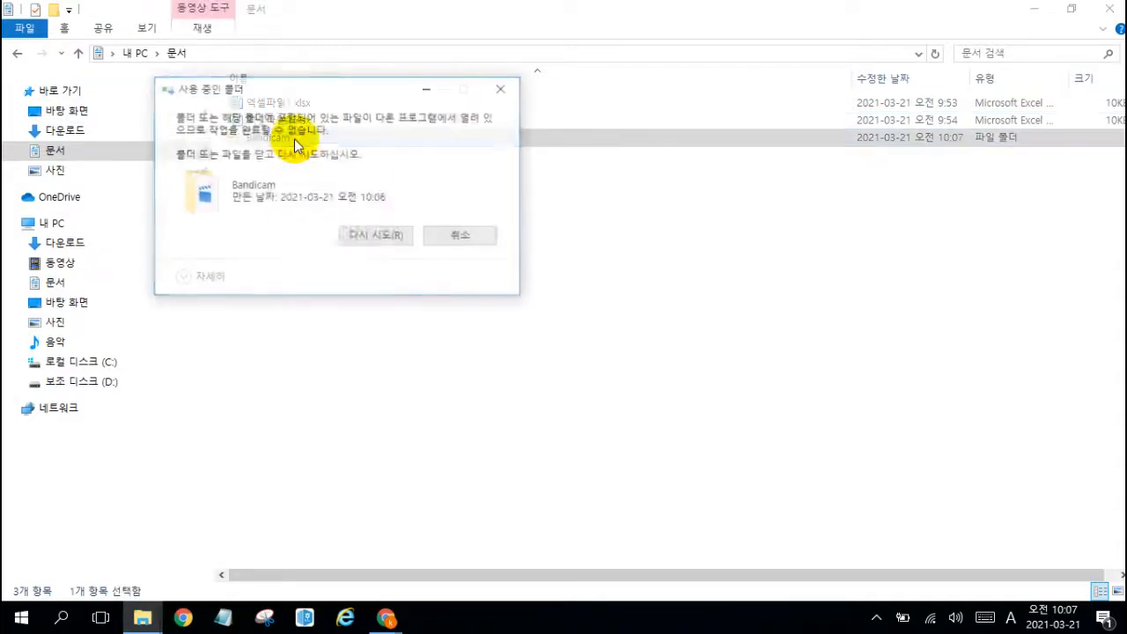
left_click(372, 234)
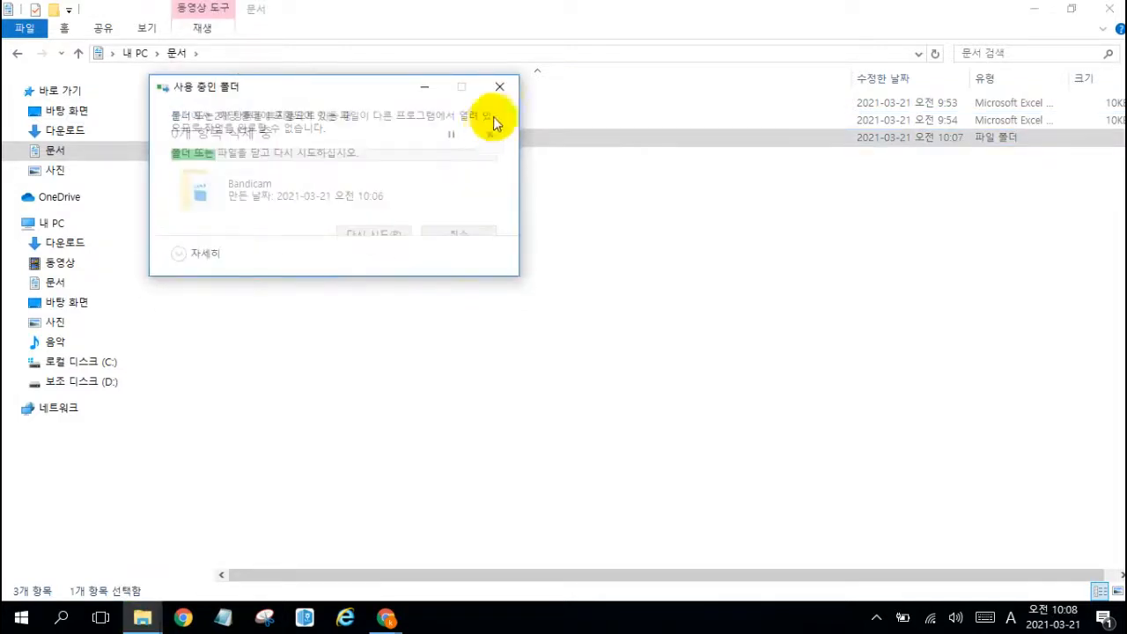
left_click(480, 238)
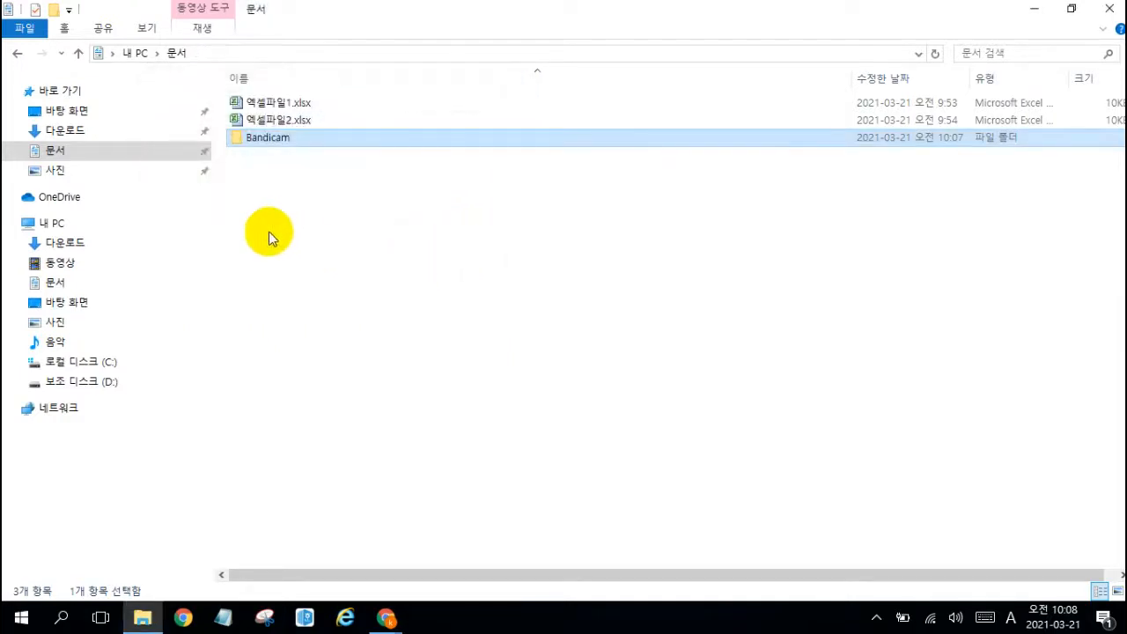
Open the Bandicam folder and return to the 문서 folder.
left_click(268, 232)
double_click(275, 138)
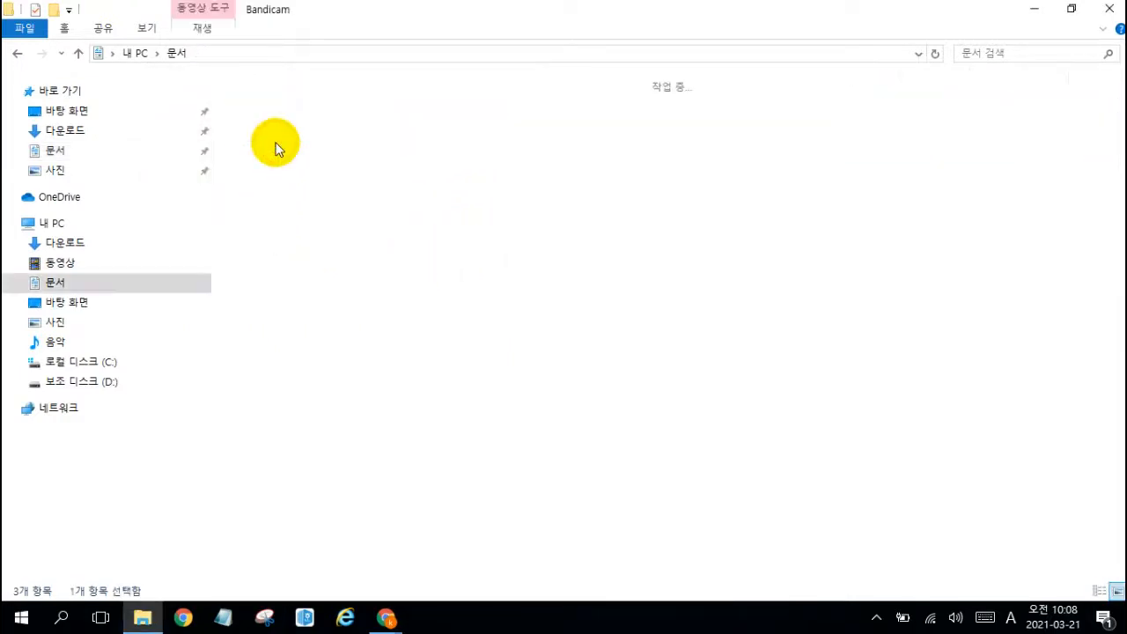
left_click(21, 56)
left_click(333, 223)
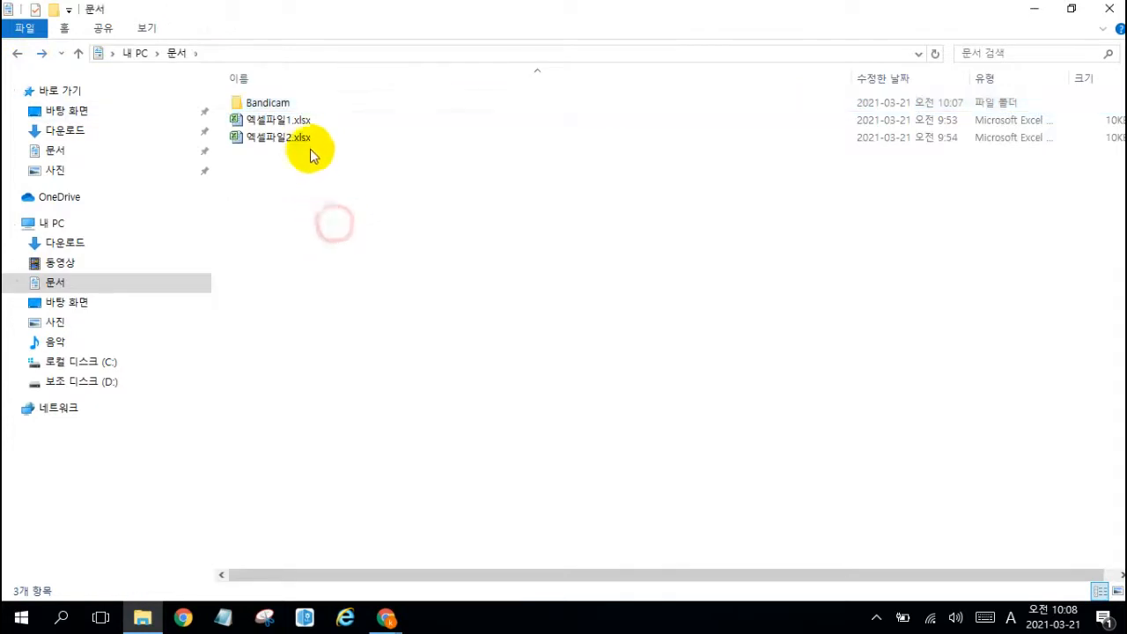
Open the workbook 엑셀파일1.xlsx and circle its cell A1 text with the on-screen pen, leaving the annotation mode at the end.
left_click(296, 123)
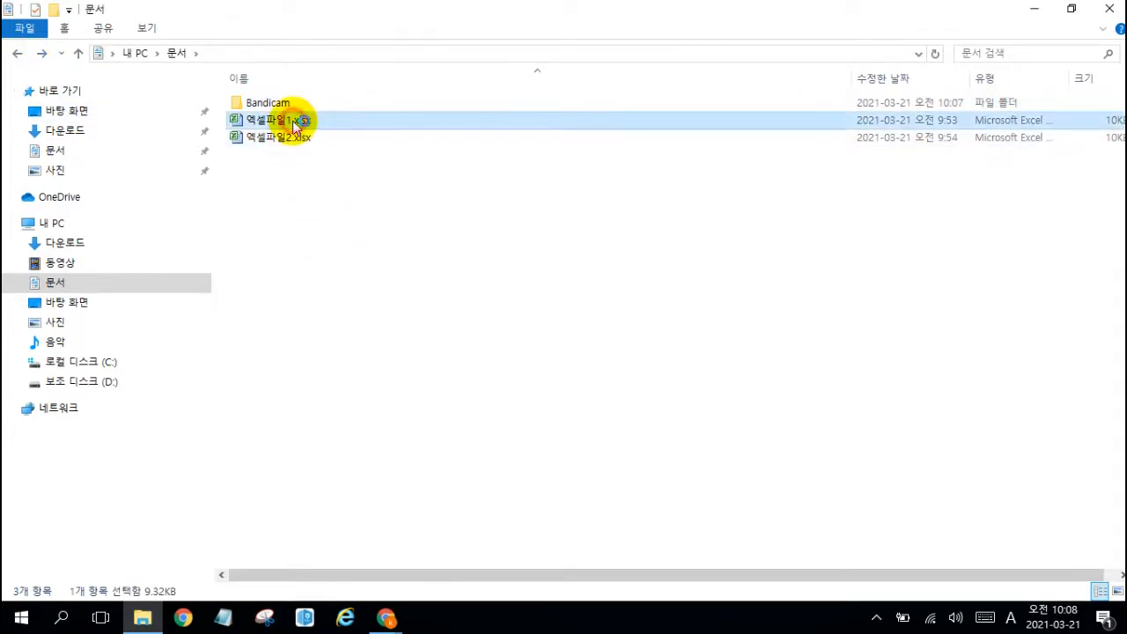
double_click(295, 124)
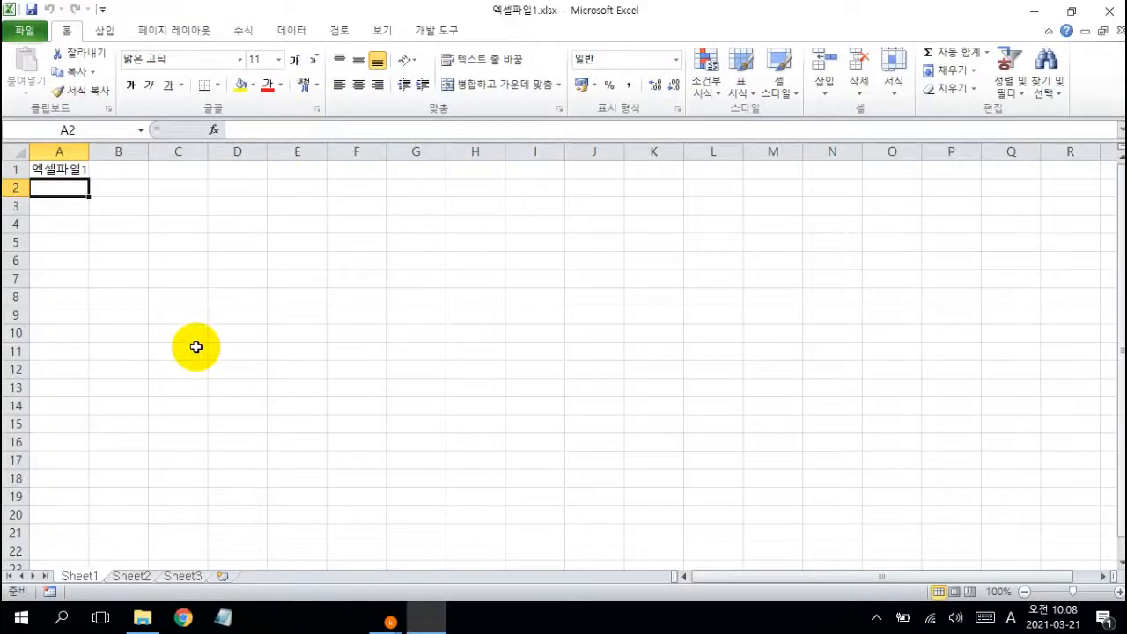
key("ctrl+1")
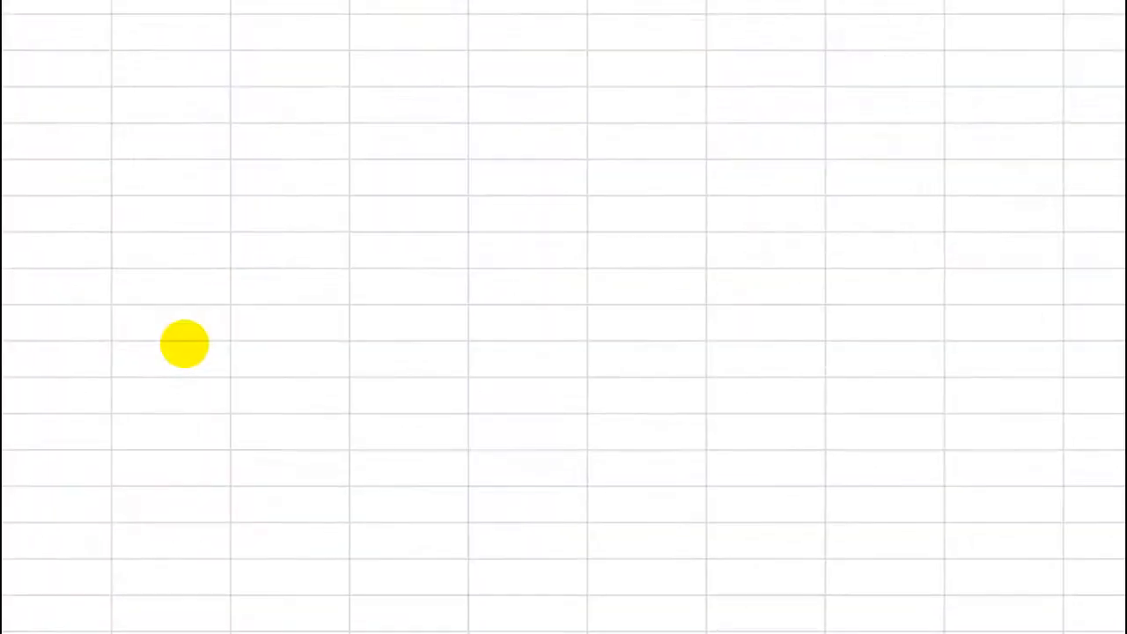
left_click(4, 138)
left_click_drag(133, 134, 189, 269)
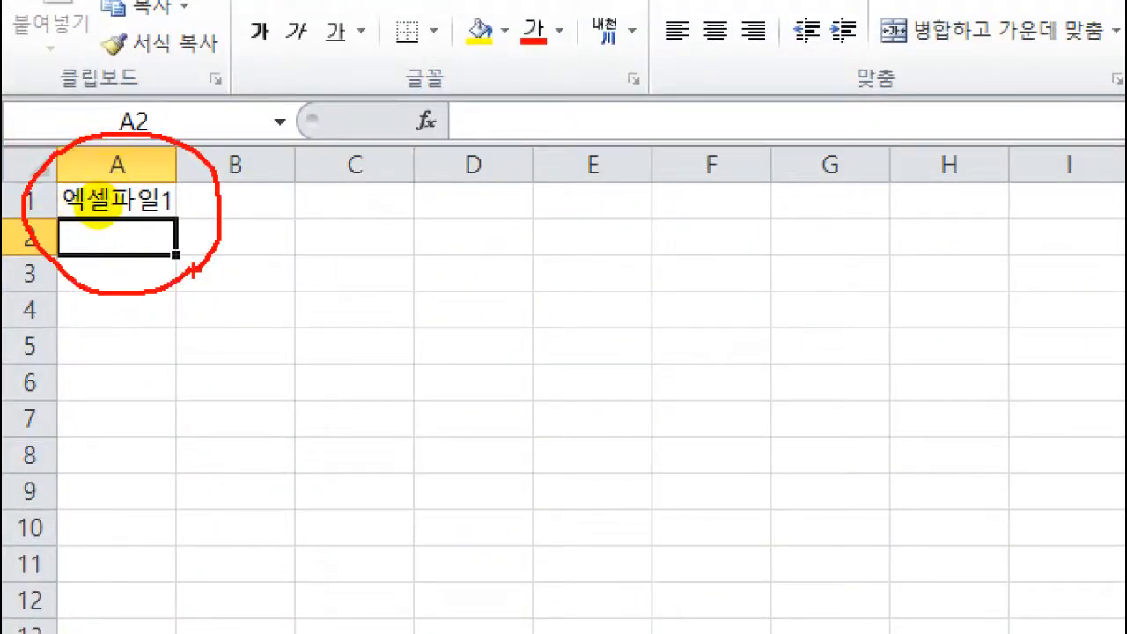
key("Escape")
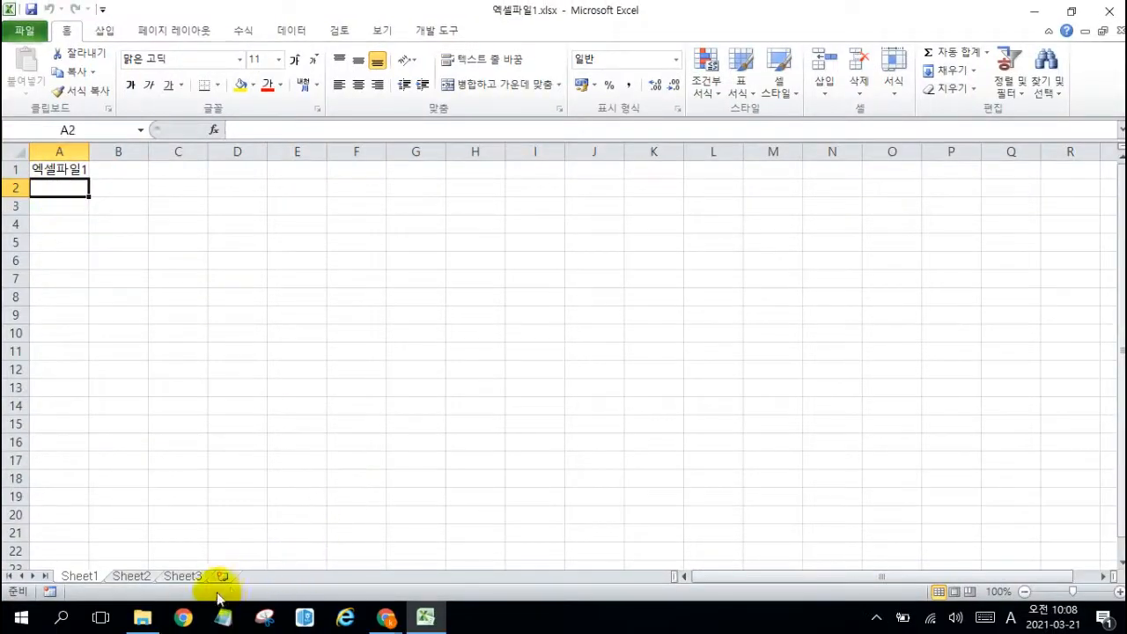
Open the workbook 엑셀파일2.xlsx from the 문서 folder, circle its cell A1 text on screen, and dismiss the Java update notification.
left_click(141, 617)
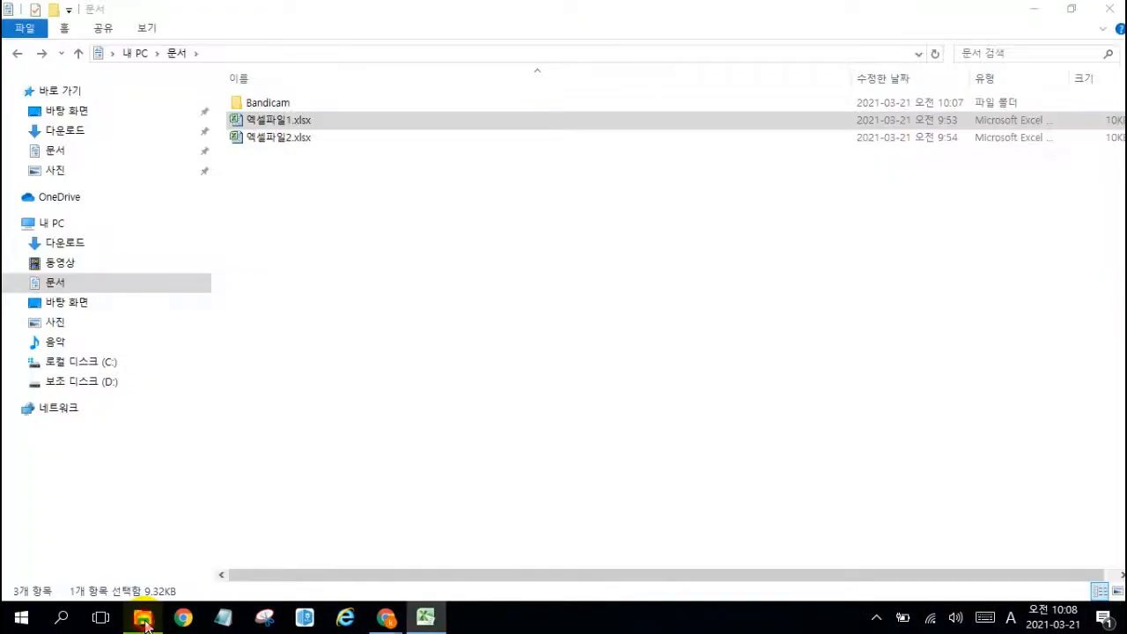
double_click(297, 138)
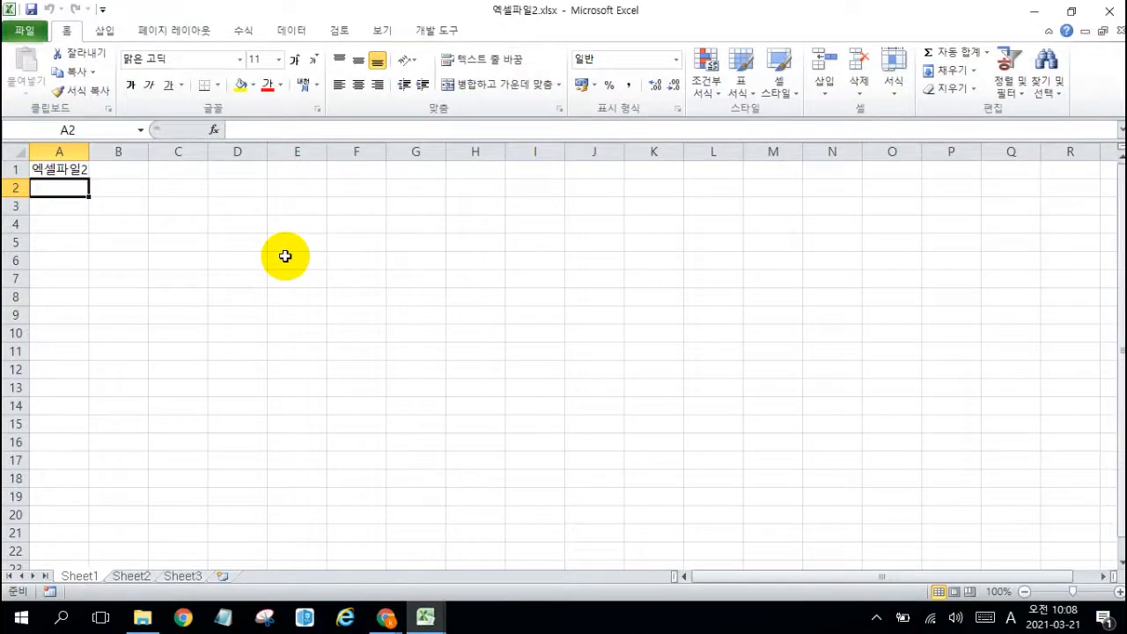
key("ctrl+1")
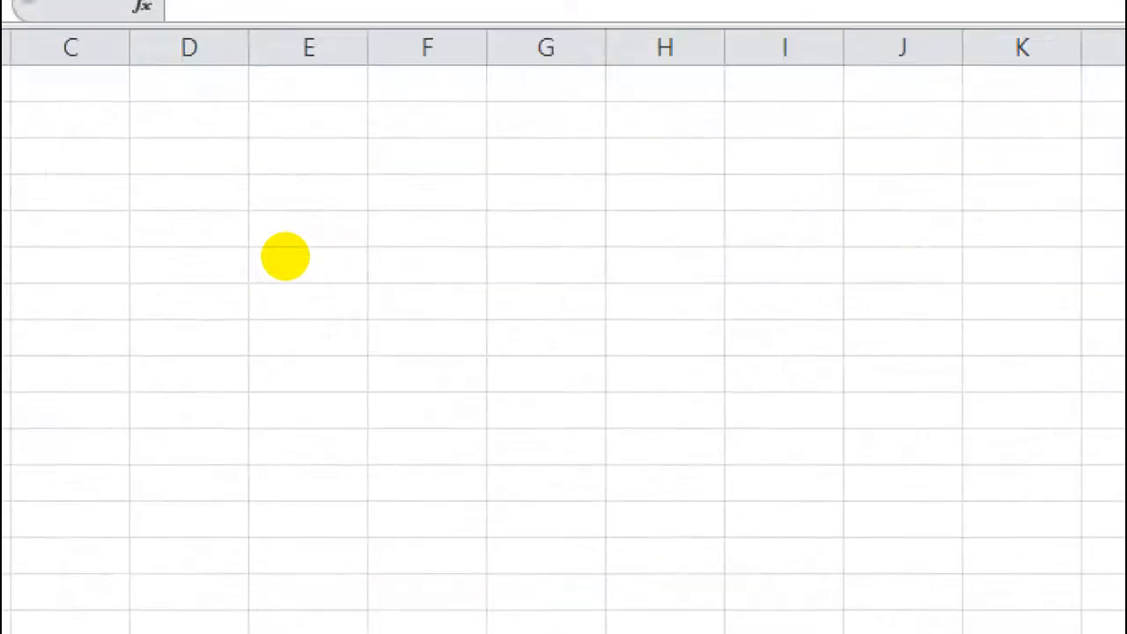
left_click(2, 85)
mouse_move(99, 189)
left_mouse_down()
mouse_move(13, 158)
mouse_move(76, 202)
left_mouse_up()
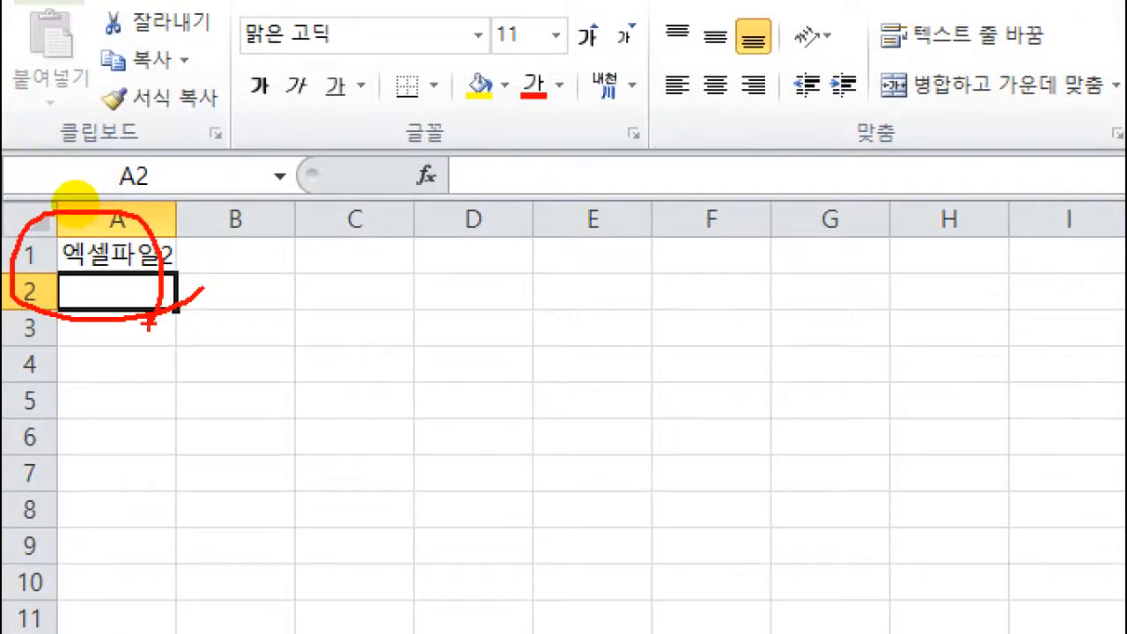
key("Escape")
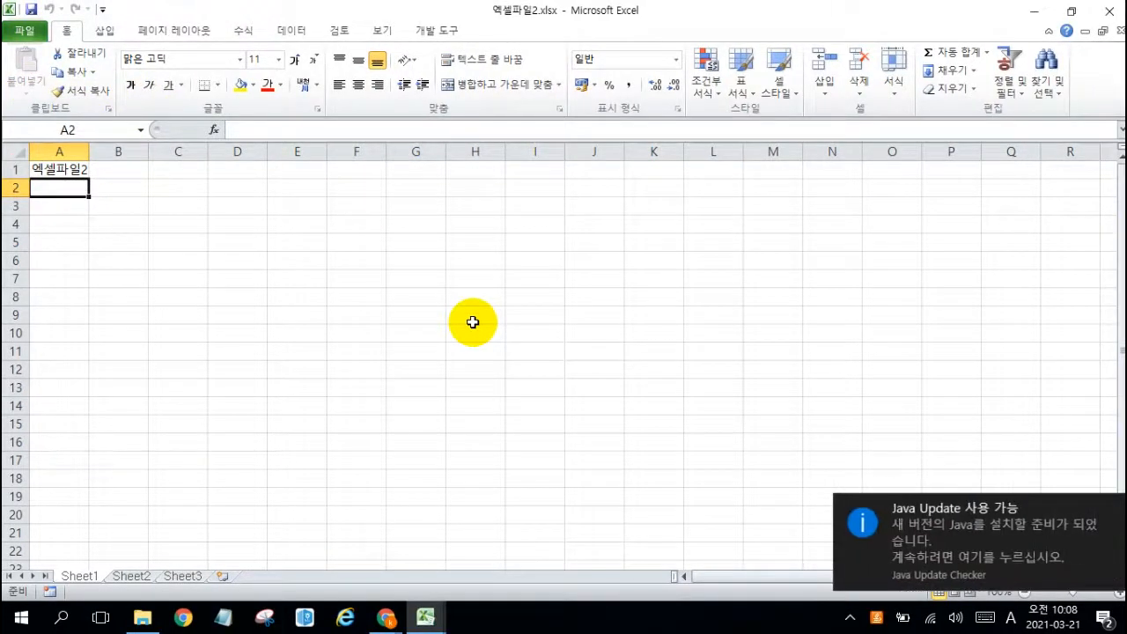
left_click(1115, 511)
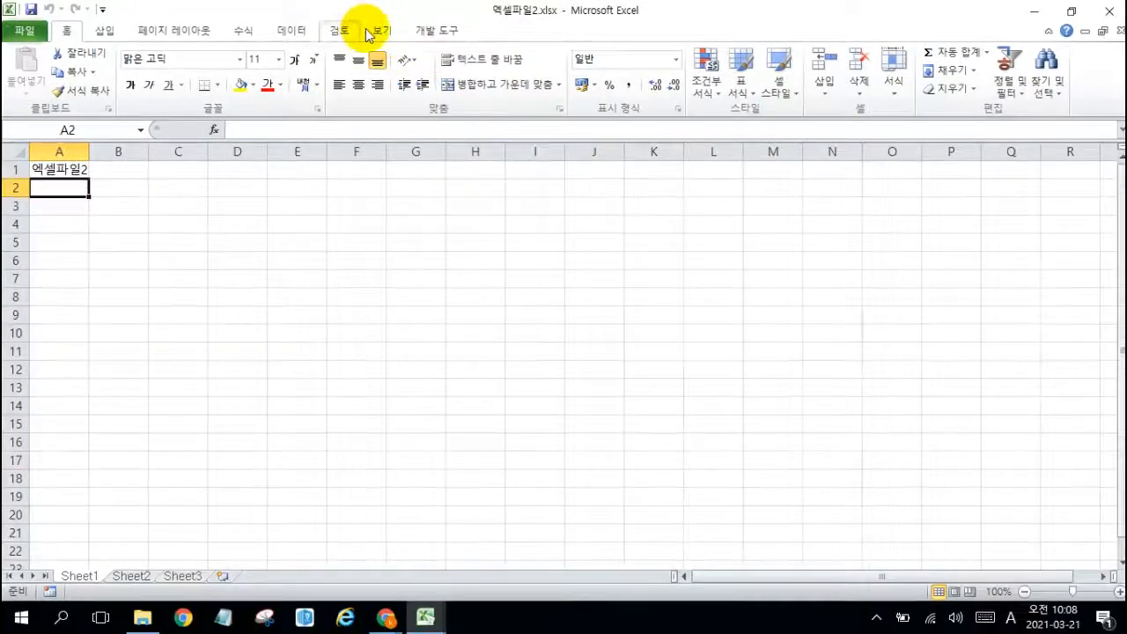
Mark up the window arrangement options on screen and arrange the two open workbooks horizontally (가로).
left_click(368, 67)
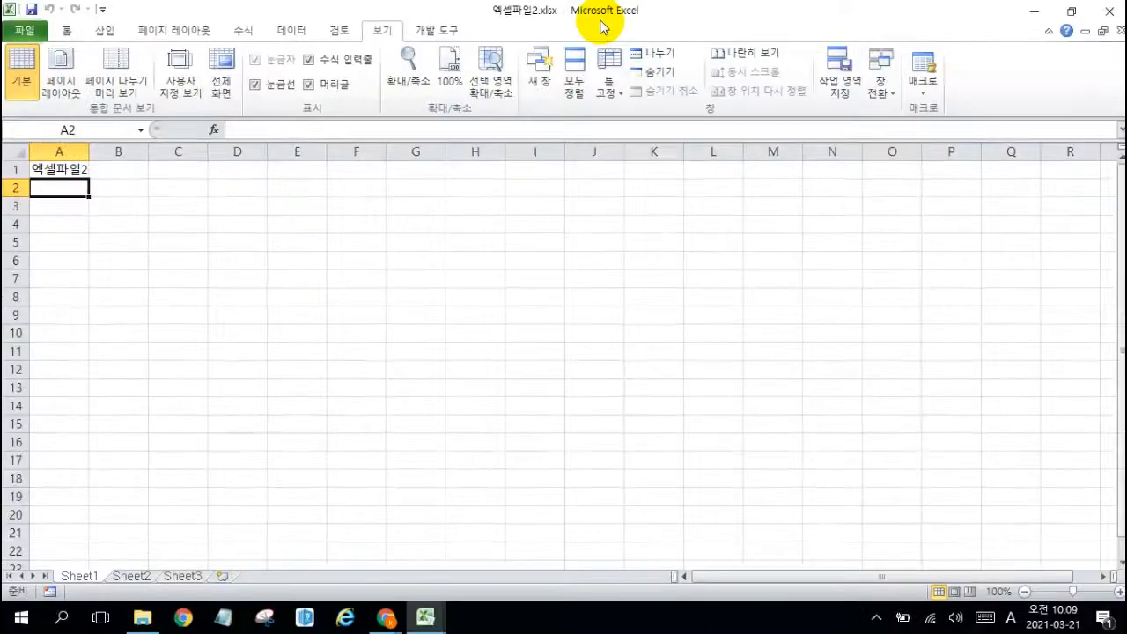
left_click(570, 92)
left_click_drag(674, 324, 531, 206)
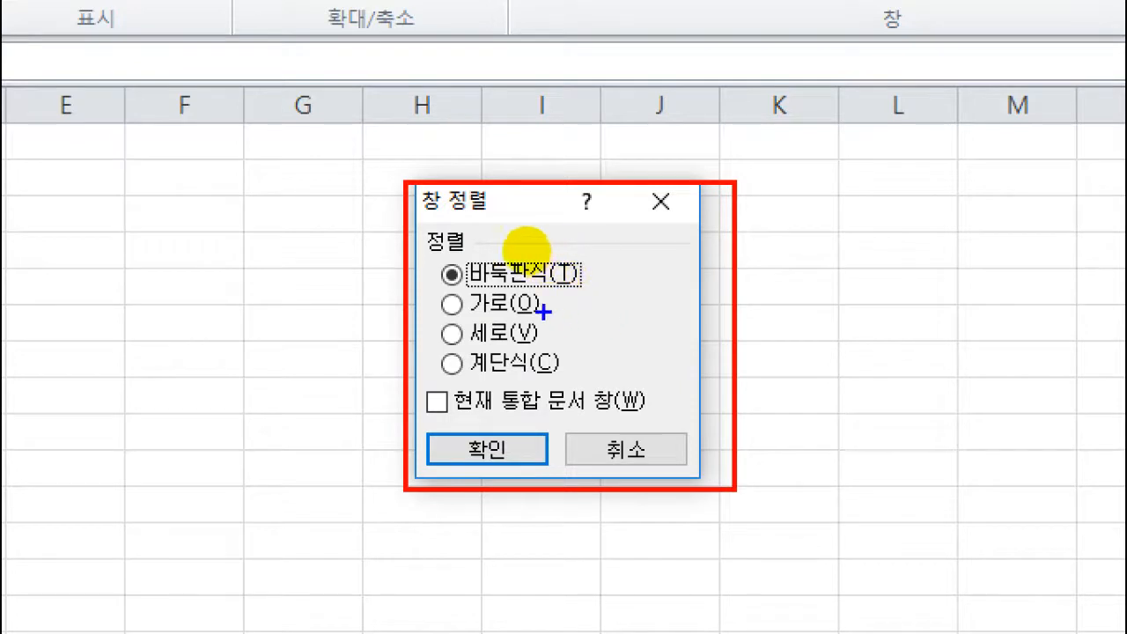
left_click_drag(444, 285, 616, 288)
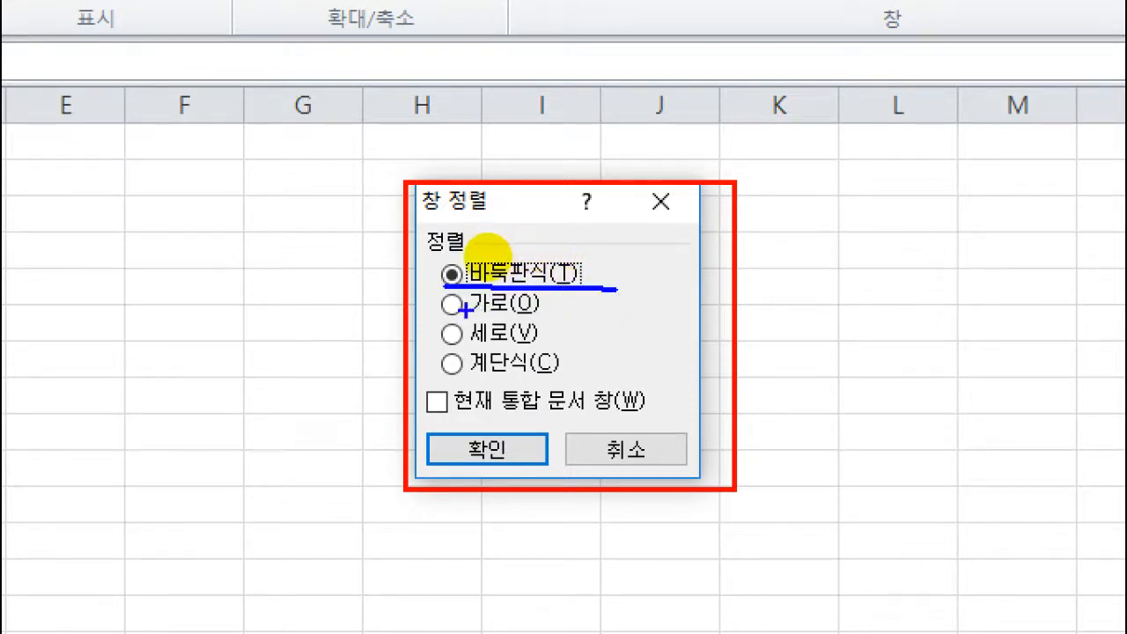
left_click_drag(447, 315, 532, 315)
left_click_drag(463, 345, 528, 345)
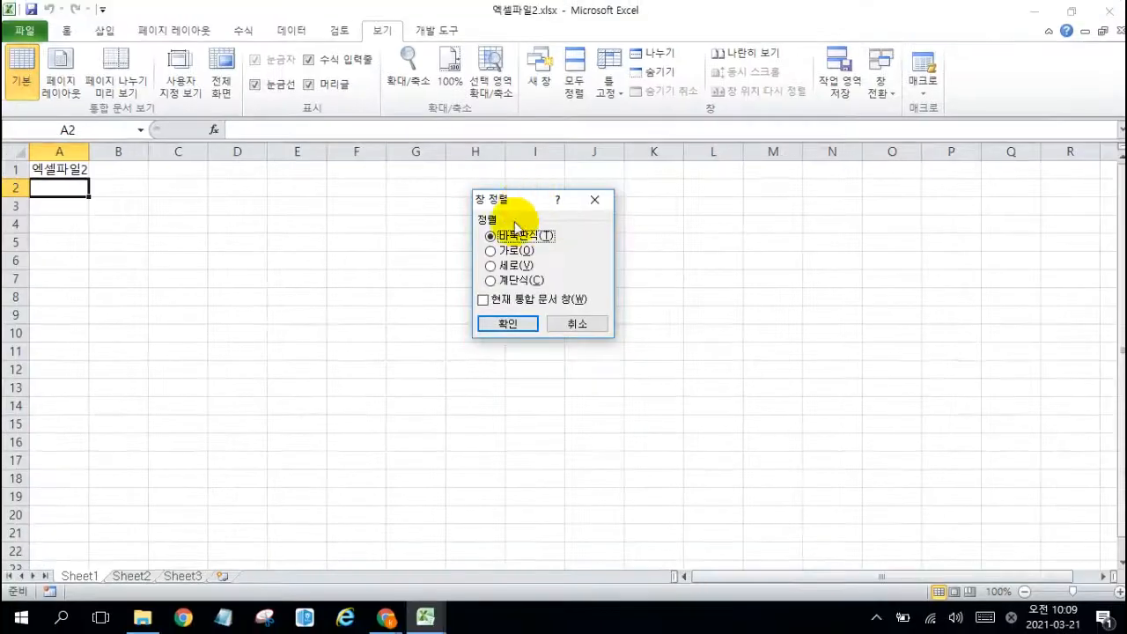
left_click(508, 325)
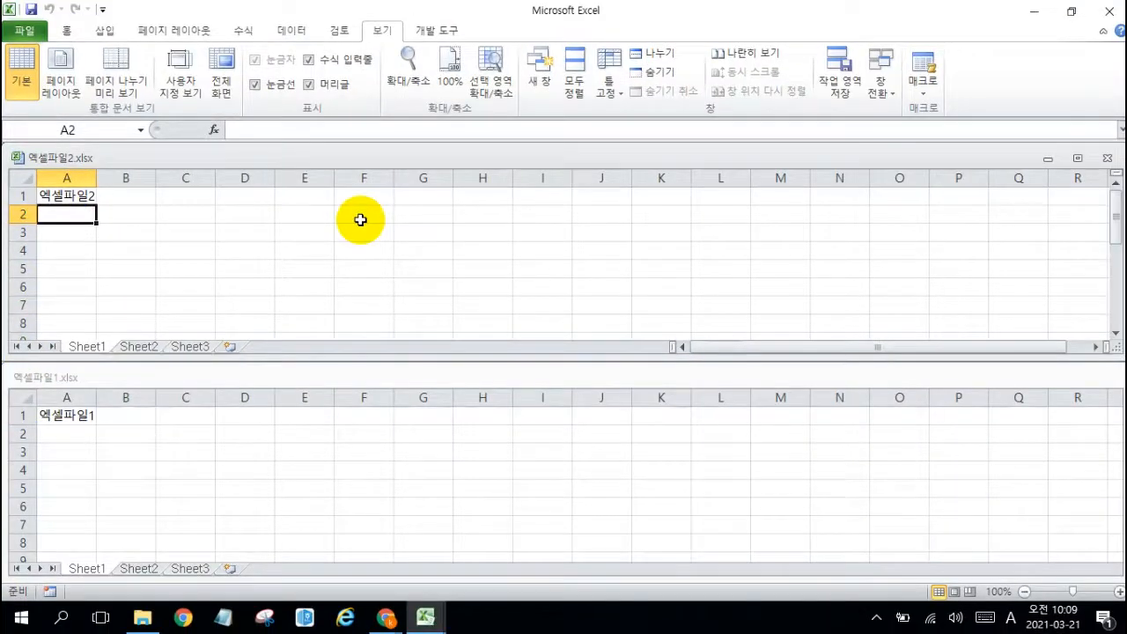
Arrange the two workbook windows vertically (세로) and scroll each one down and back up.
left_click(574, 81)
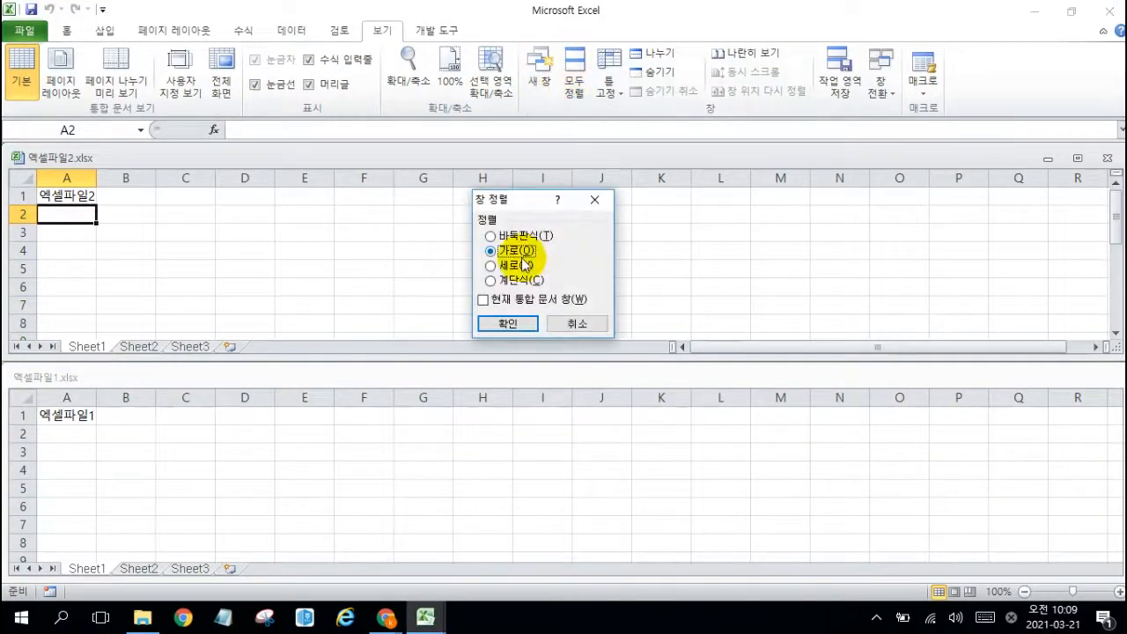
left_click(508, 322)
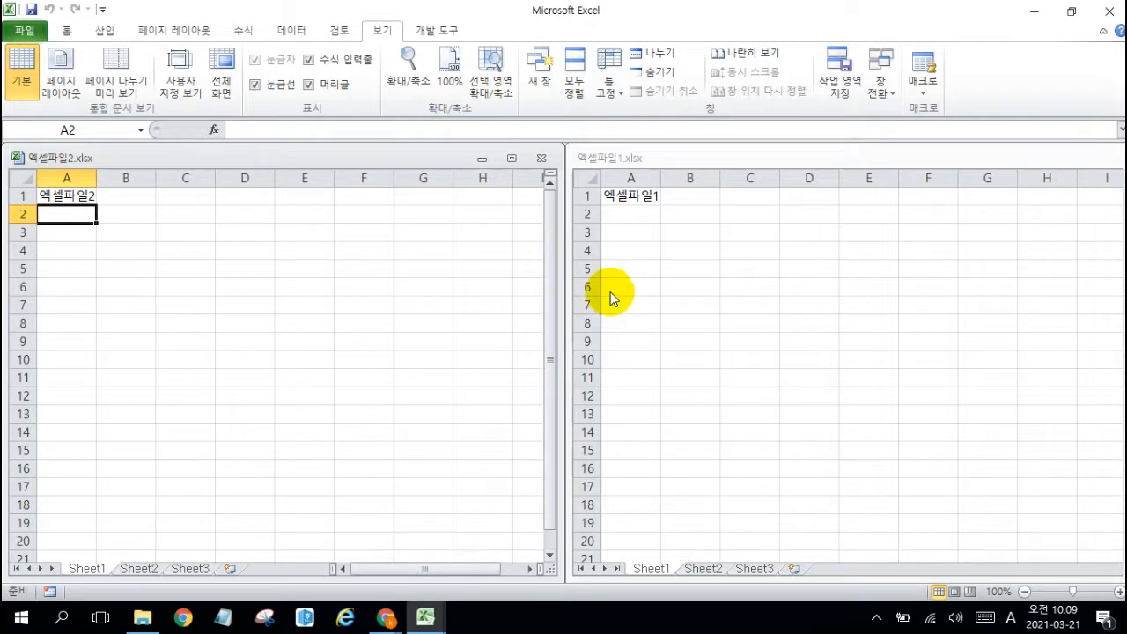
left_click(335, 302)
scroll(335, 302, "down", 4)
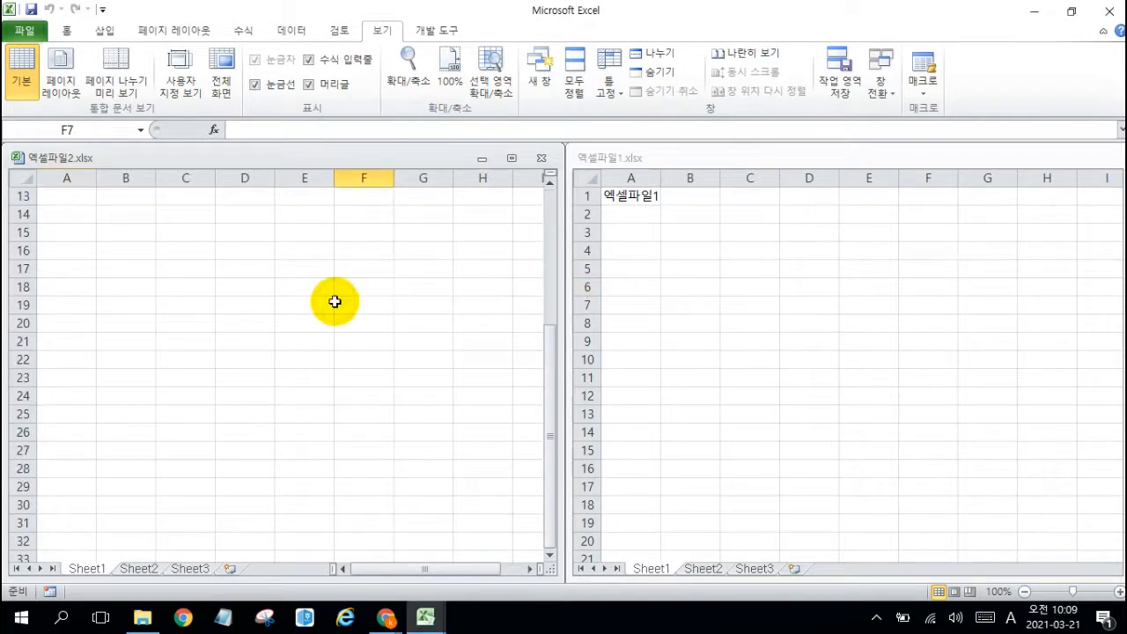
scroll(335, 302, "up", 4)
left_click(709, 327)
scroll(709, 328, "down", 6)
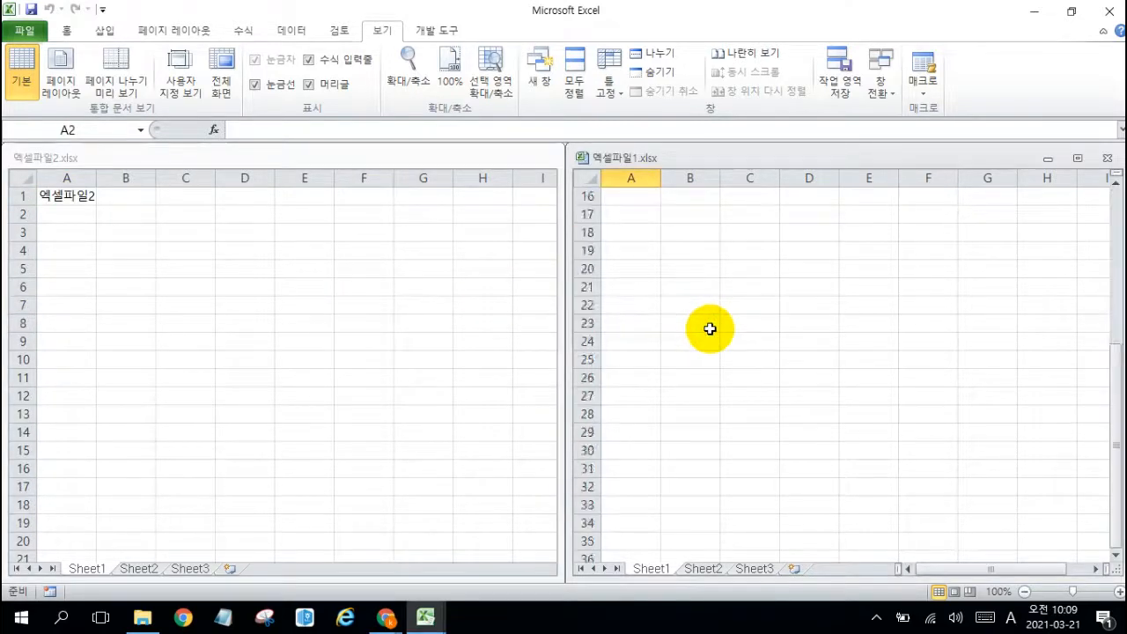
scroll(709, 327, "up", 6)
Sketch one application window on the zoomed screen containing two boxes labelled E1 and E2, and clear the drawing.
left_click(346, 324)
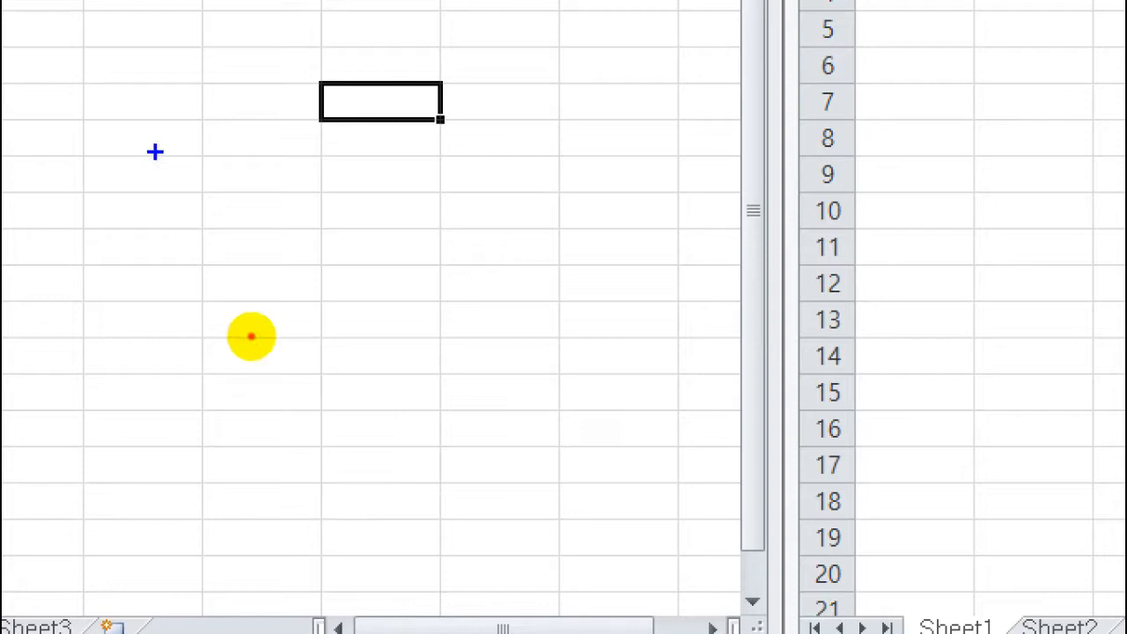
mouse_move(155, 152)
left_mouse_down()
mouse_move(136, 403)
mouse_move(682, 153)
mouse_move(596, 443)
mouse_move(7, 418)
left_mouse_up()
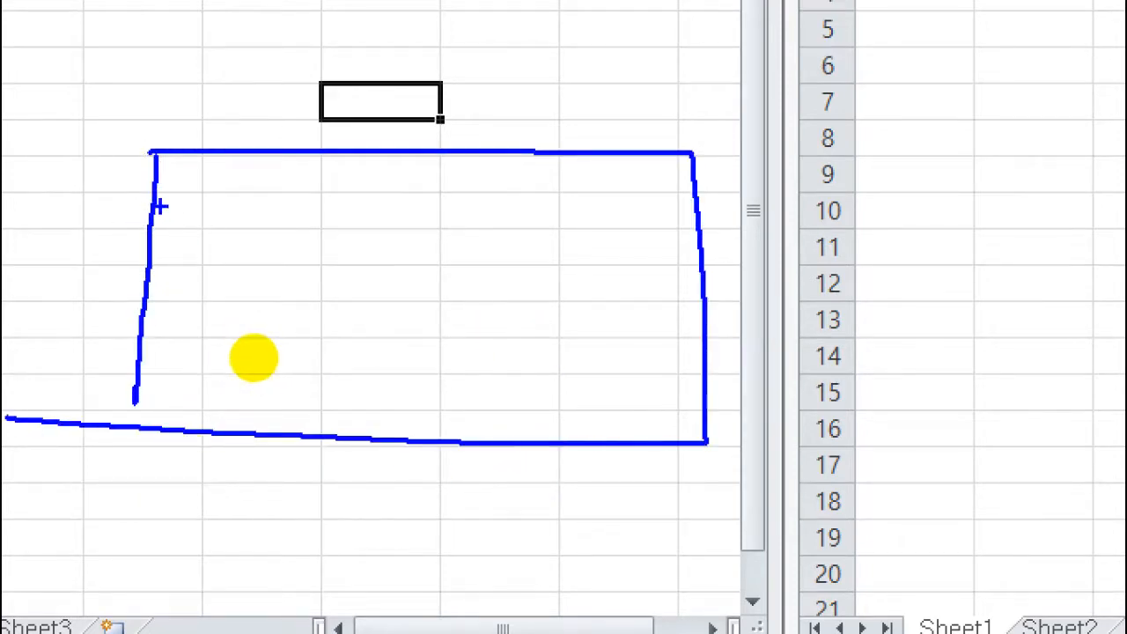
left_click_drag(158, 206, 681, 202)
mouse_move(152, 410)
left_mouse_down()
mouse_move(161, 234)
mouse_move(382, 382)
mouse_move(134, 401)
left_mouse_up()
mouse_move(452, 275)
left_mouse_down()
mouse_move(457, 405)
mouse_move(720, 239)
mouse_move(421, 385)
left_mouse_up()
left_click_drag(198, 277, 306, 277)
mouse_move(236, 291)
left_mouse_down()
mouse_move(282, 345)
mouse_move(304, 314)
mouse_move(339, 342)
left_mouse_up()
mouse_move(498, 278)
left_mouse_down()
mouse_move(545, 279)
mouse_move(533, 368)
mouse_move(577, 360)
mouse_move(588, 325)
left_mouse_up()
mouse_move(608, 304)
left_mouse_down()
mouse_move(618, 296)
mouse_move(647, 337)
left_mouse_up()
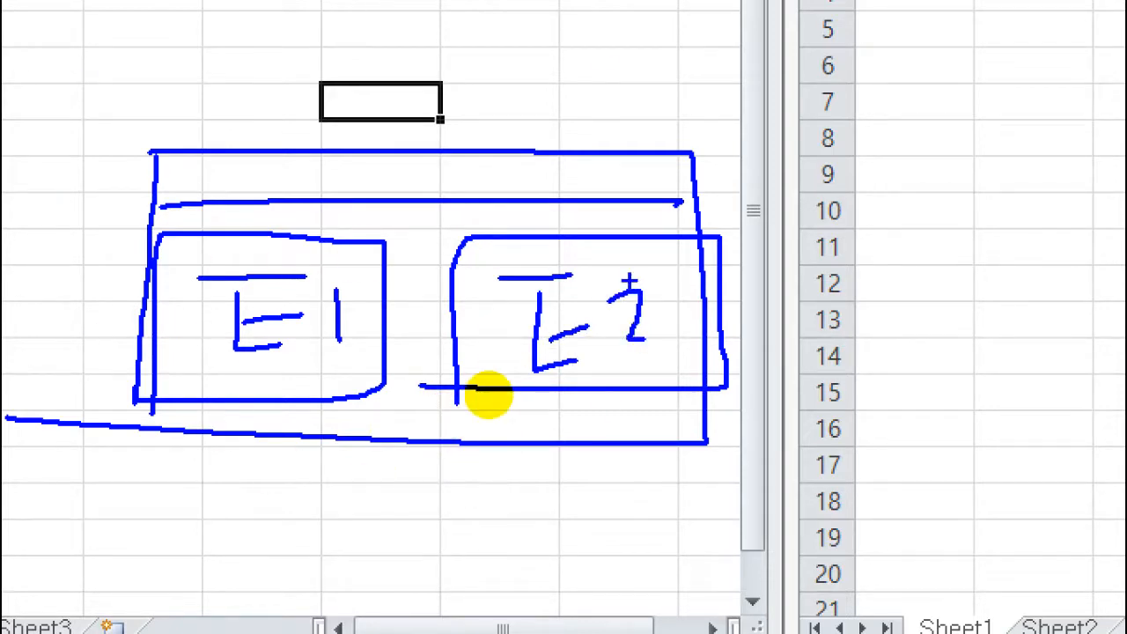
key("Escape")
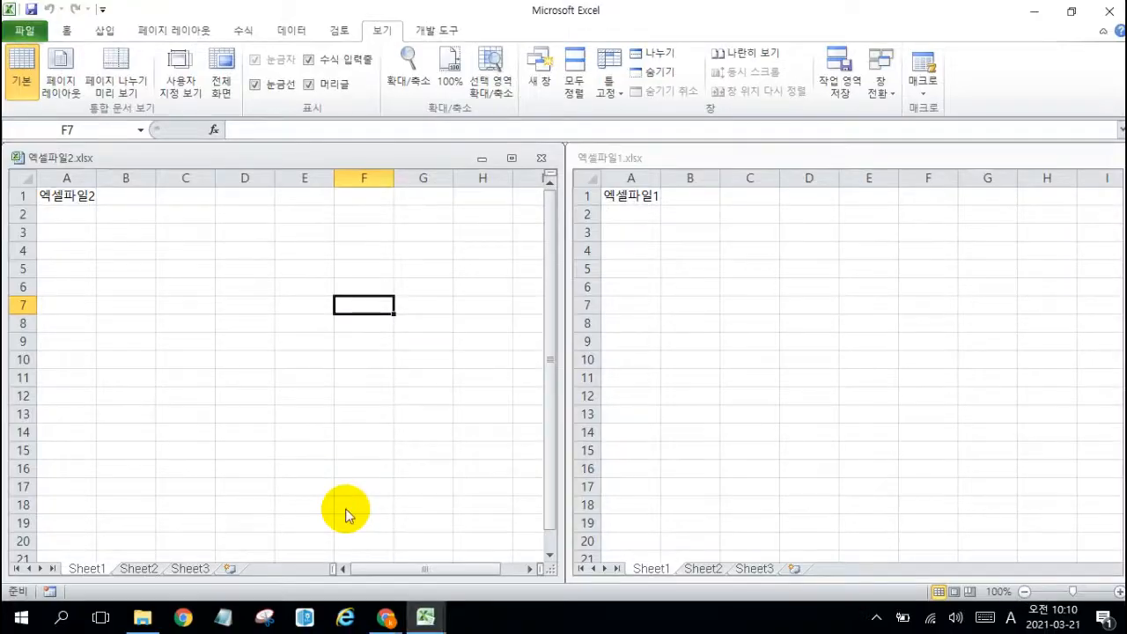
Sketch two separate monitor rectangles side by side on the zoomed screen, labelling one N and the other M above them.
key("ctrl+1")
left_click(309, 463)
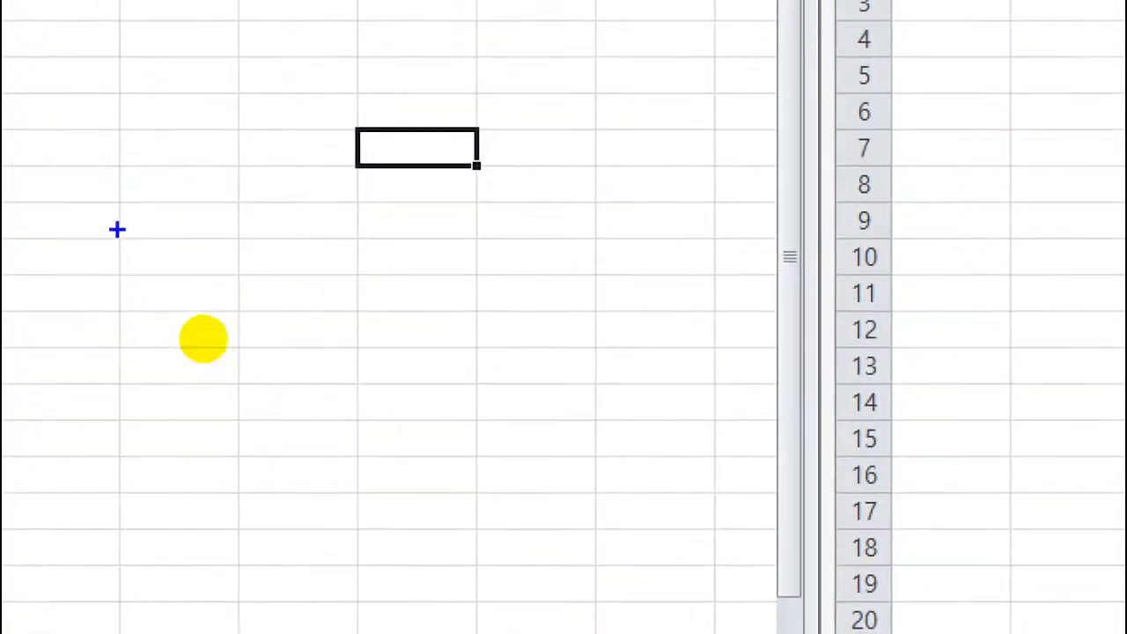
mouse_move(93, 192)
left_mouse_down()
mouse_move(99, 408)
mouse_move(485, 202)
mouse_move(192, 409)
mouse_move(102, 408)
left_mouse_up()
left_click_drag(705, 191, 719, 453)
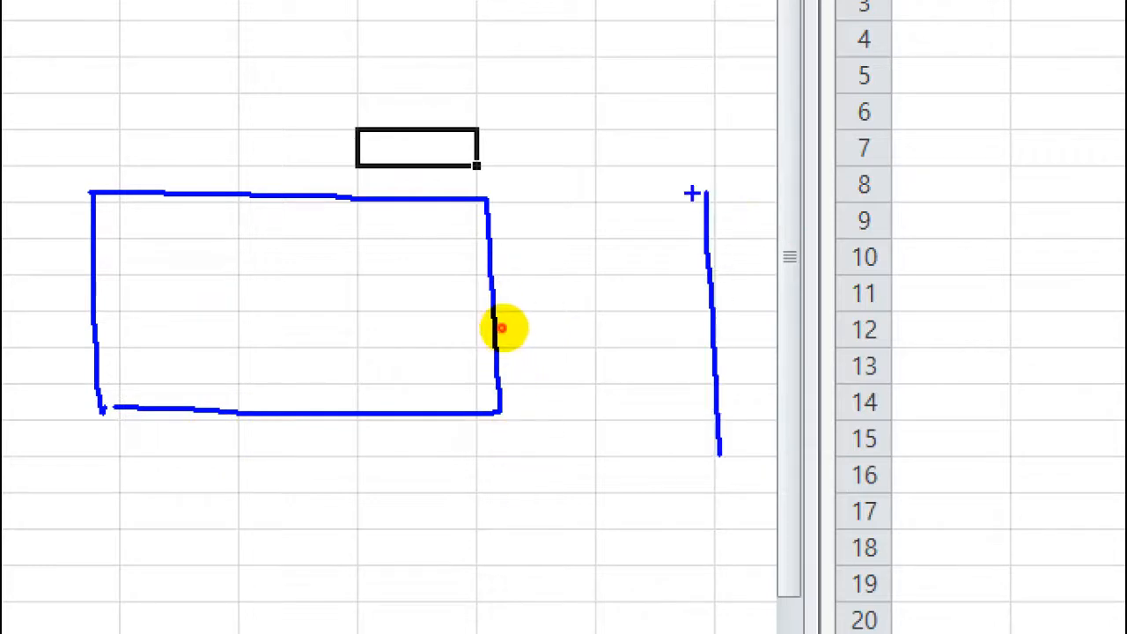
mouse_move(692, 193)
left_mouse_down()
mouse_move(1048, 232)
mouse_move(786, 425)
mouse_move(724, 429)
left_mouse_up()
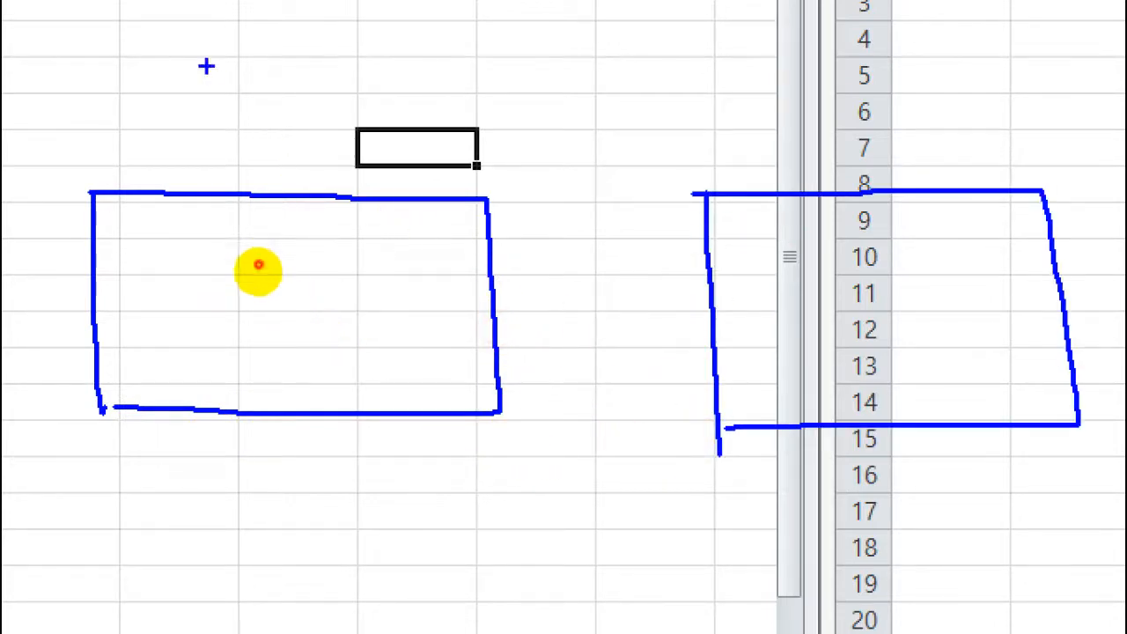
left_click_drag(206, 66, 199, 164)
left_click_drag(202, 91, 296, 143)
left_click_drag(310, 72, 304, 137)
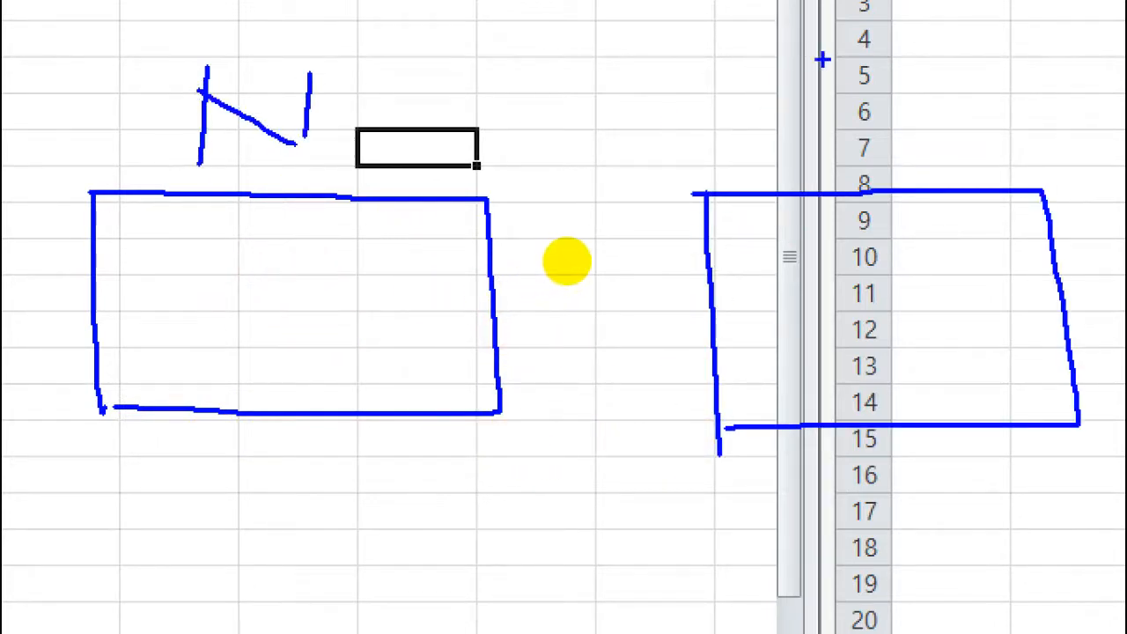
mouse_move(821, 60)
left_mouse_down()
mouse_move(823, 148)
mouse_move(896, 53)
mouse_move(908, 132)
left_mouse_up()
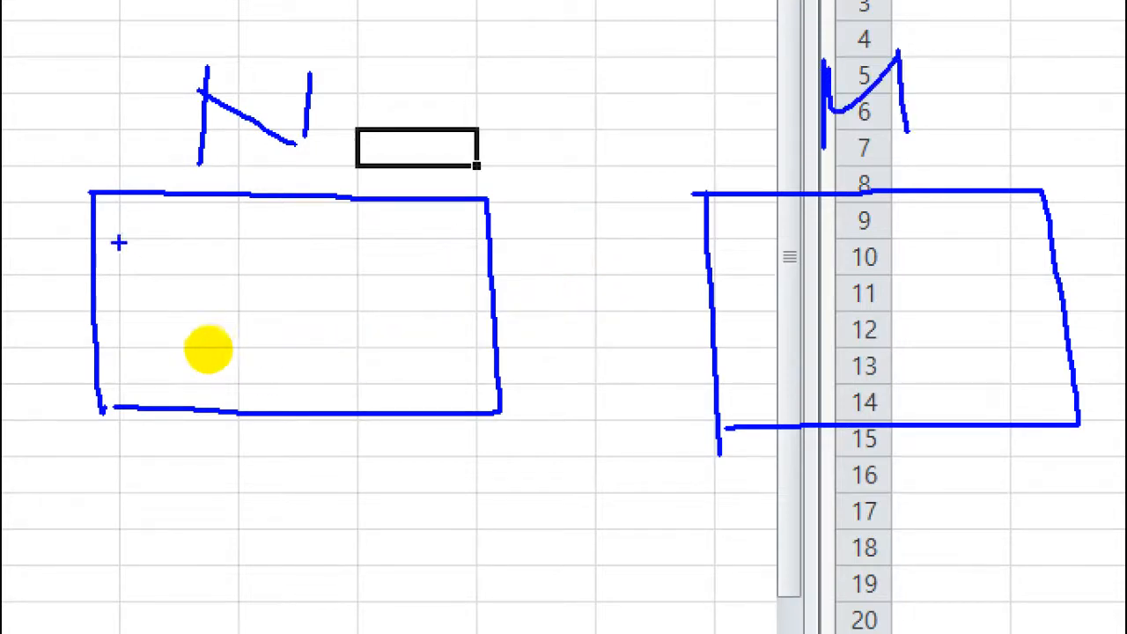
Write E1 in the N rectangle and E2 in the M rectangle, link them with an arrow, and clear the drawing.
left_click_drag(86, 231, 485, 235)
mouse_move(126, 263)
left_mouse_down()
mouse_move(238, 263)
mouse_move(180, 333)
mouse_move(248, 338)
left_mouse_up()
left_click_drag(194, 313, 247, 307)
left_click_drag(308, 268, 310, 324)
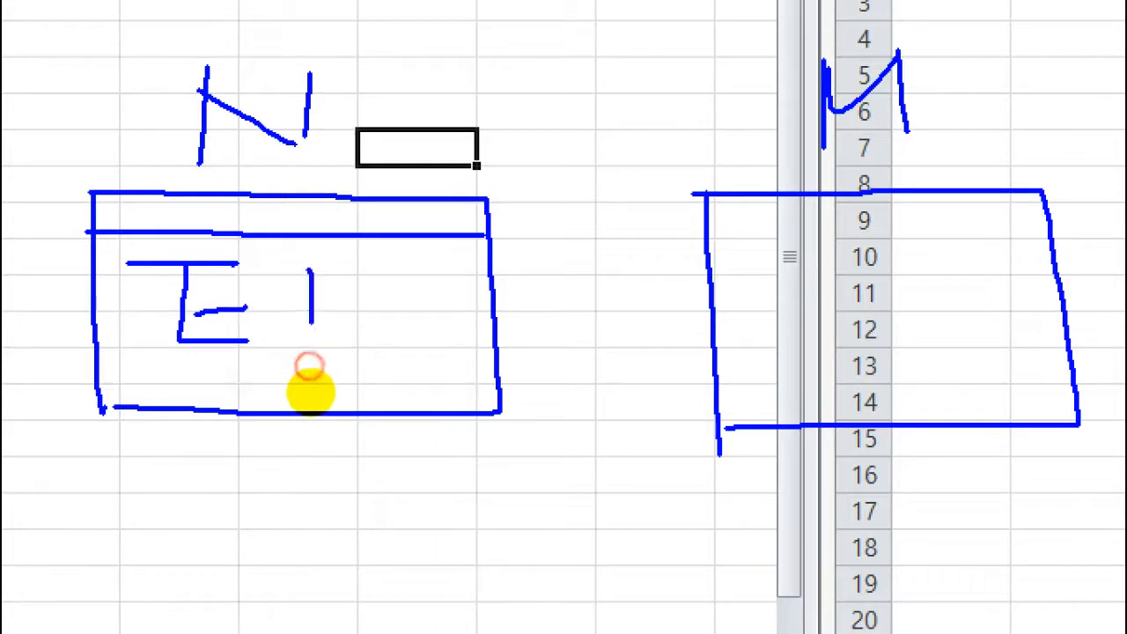
mouse_move(391, 345)
left_mouse_down()
mouse_move(730, 306)
mouse_move(718, 276)
mouse_move(716, 352)
left_mouse_up()
left_click_drag(790, 275, 916, 274)
mouse_move(845, 279)
left_mouse_down()
mouse_move(835, 361)
mouse_move(902, 360)
left_mouse_up()
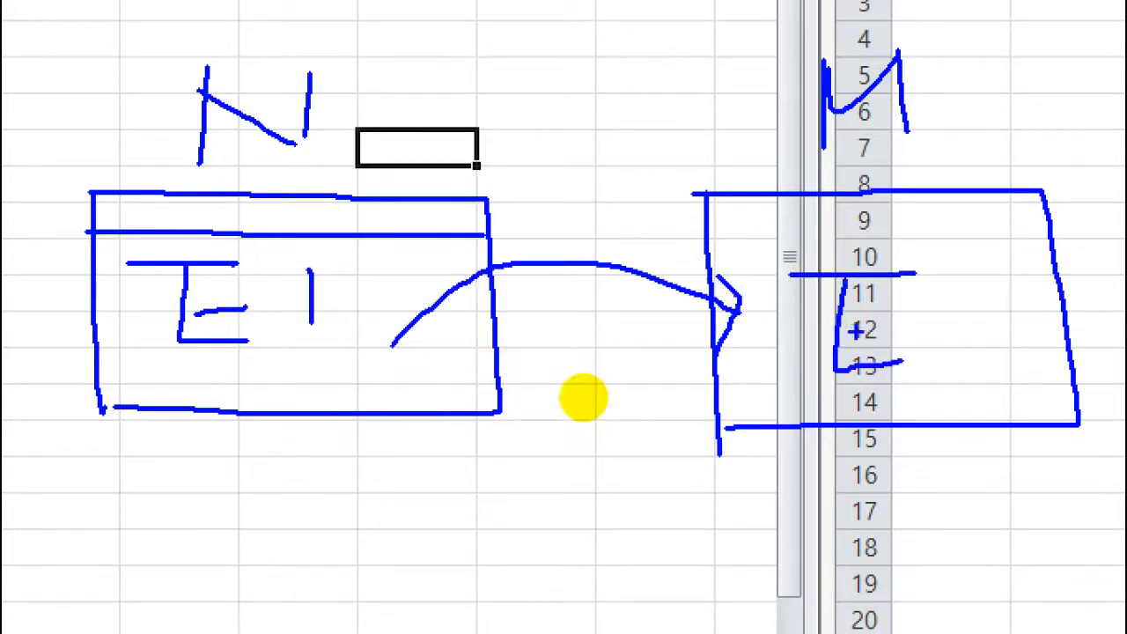
left_click_drag(854, 329, 914, 326)
mouse_move(960, 276)
left_mouse_down()
mouse_move(940, 361)
mouse_move(1004, 358)
left_mouse_up()
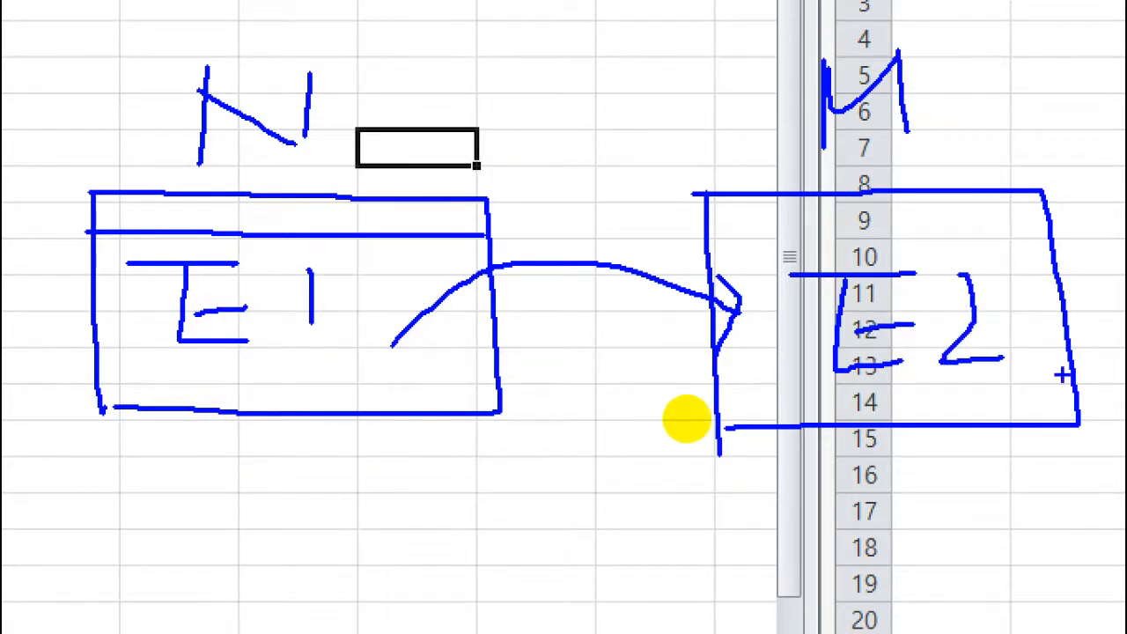
key("Escape")
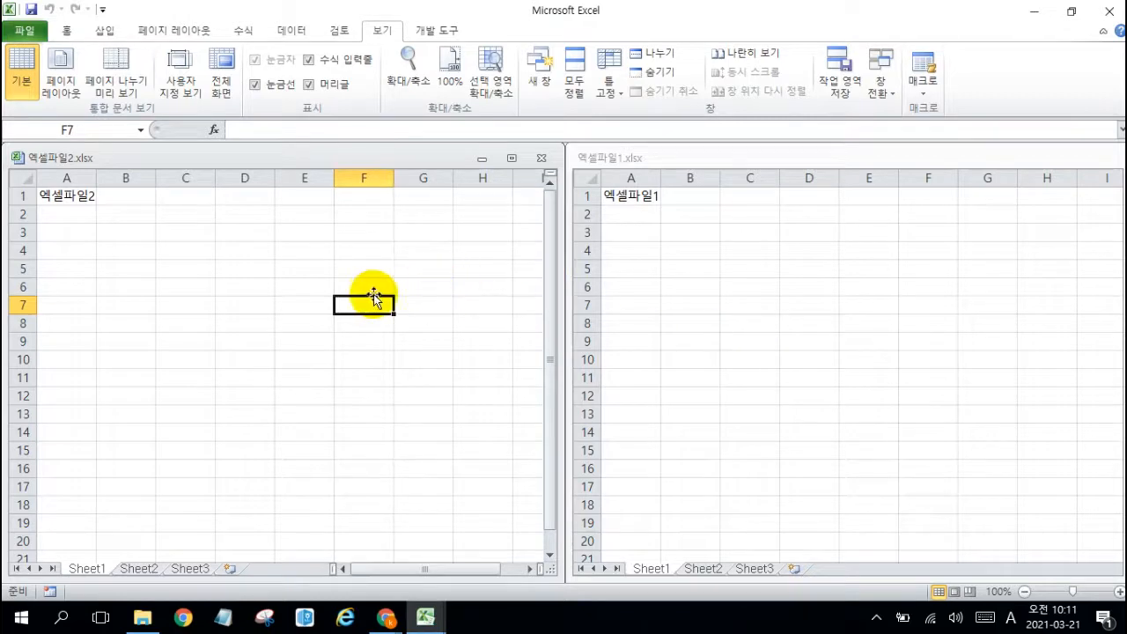
Restore the Excel window to a smaller size, move it over the 문서 folder, and close it with both workbooks.
double_click(643, 20)
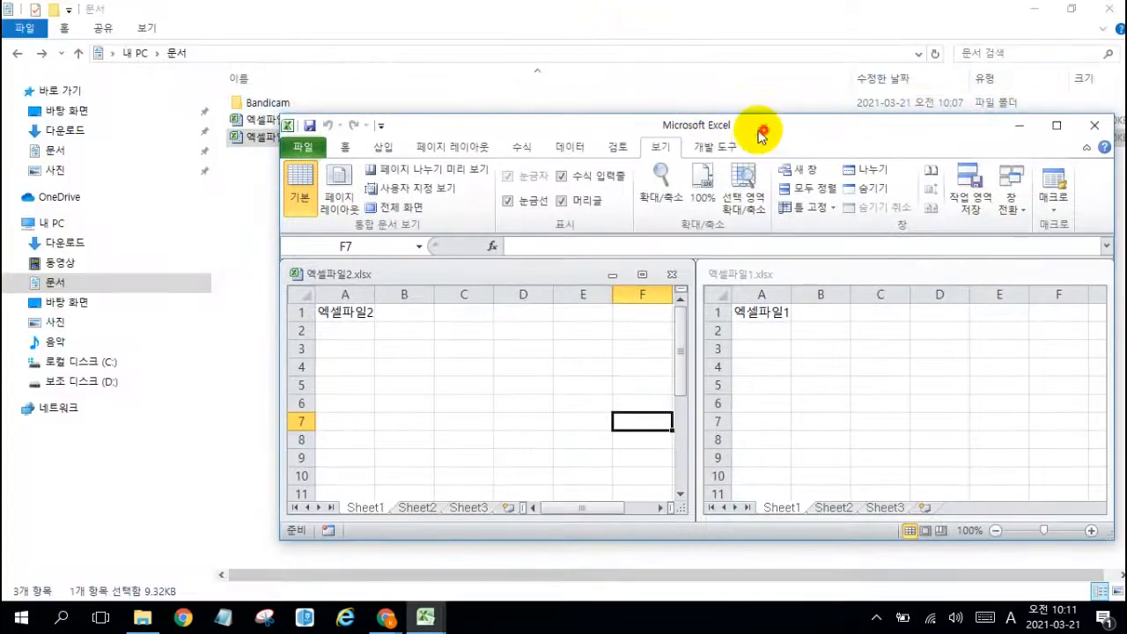
left_click_drag(764, 123, 528, 34)
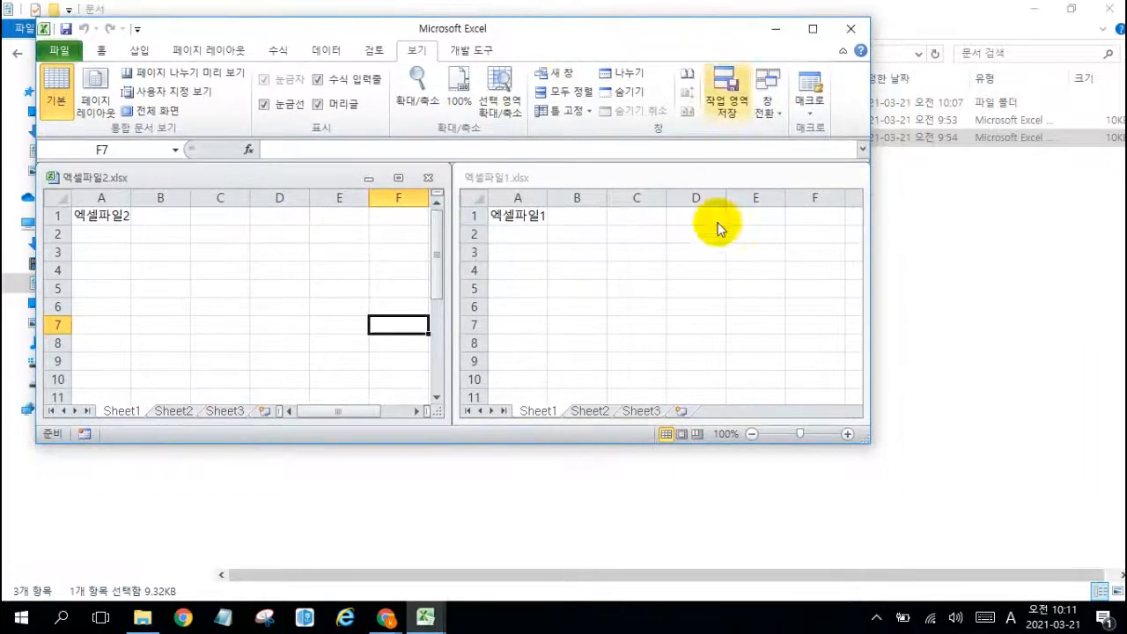
left_click(850, 31)
left_click(850, 31)
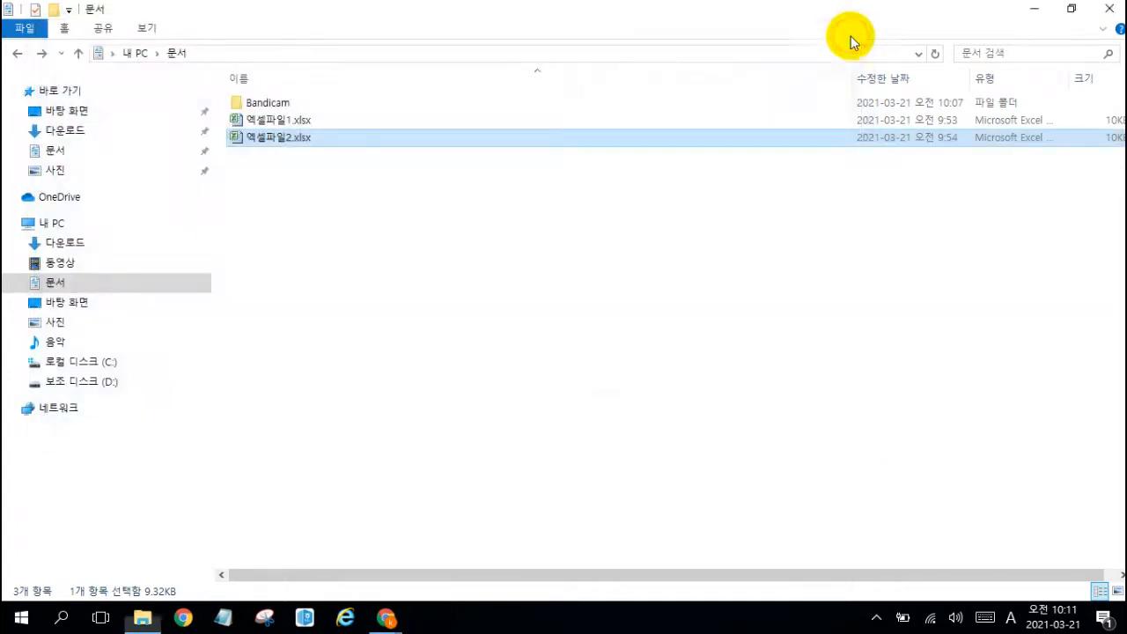
left_click(543, 360)
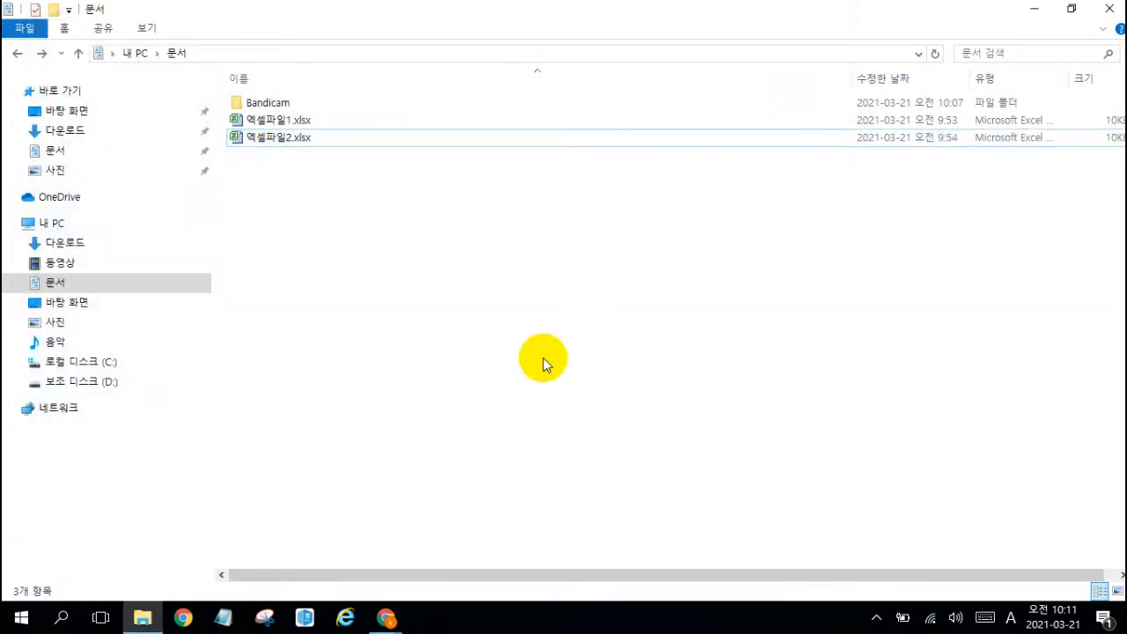
Open 엑셀파일1.xlsx from the 문서 folder and enlarge its Excel window to cover most of the screen.
double_click(296, 127)
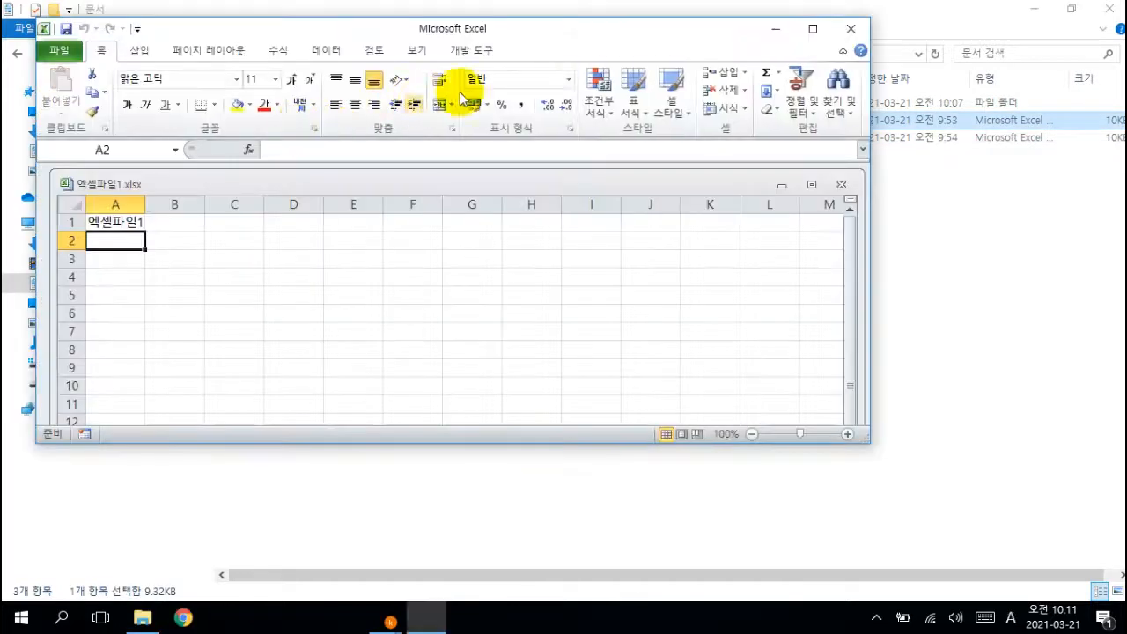
left_click_drag(577, 34, 570, 33)
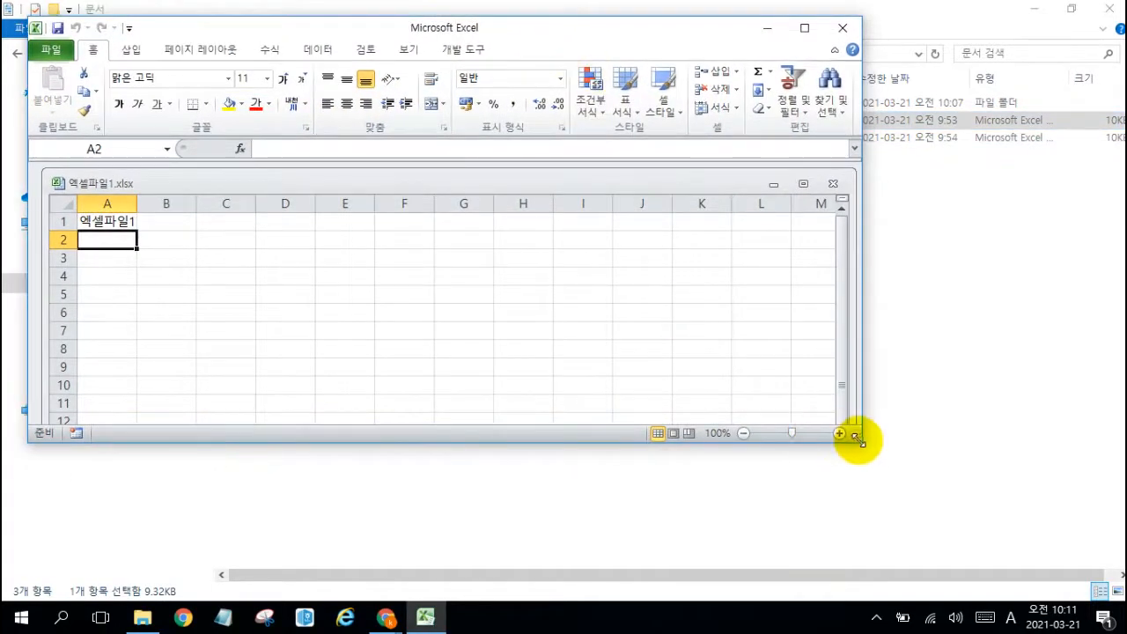
left_click_drag(856, 437, 1033, 532)
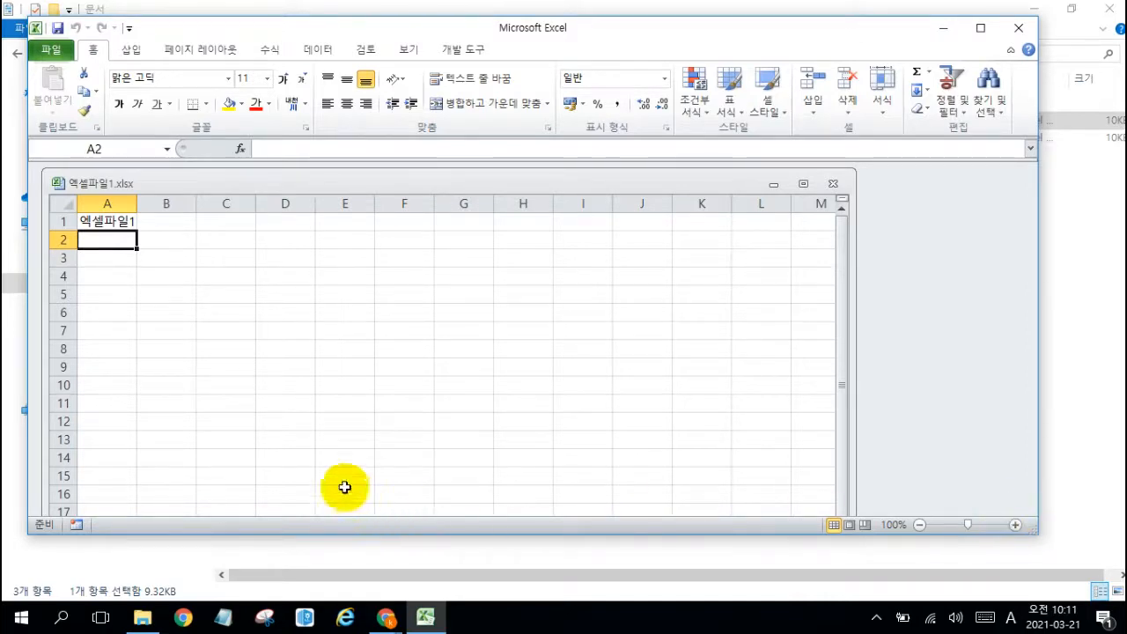
Launch a second instance of Microsoft Excel 2010 and shift its window so the 엑셀파일1.xlsx window shows behind it.
left_click(26, 622)
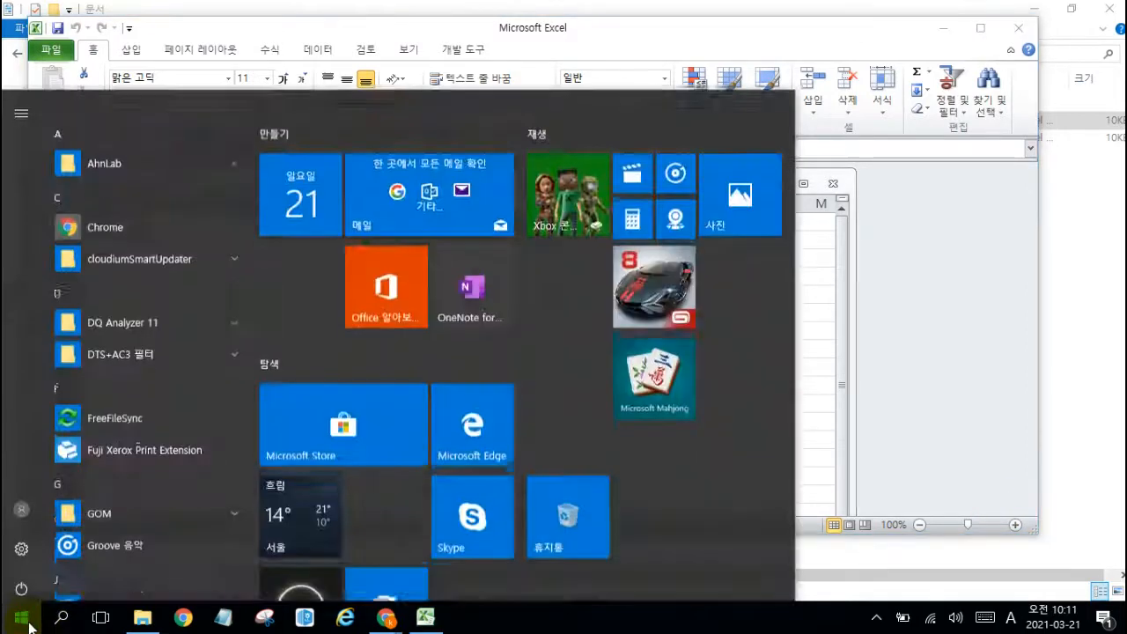
scroll(104, 443, "down", 5)
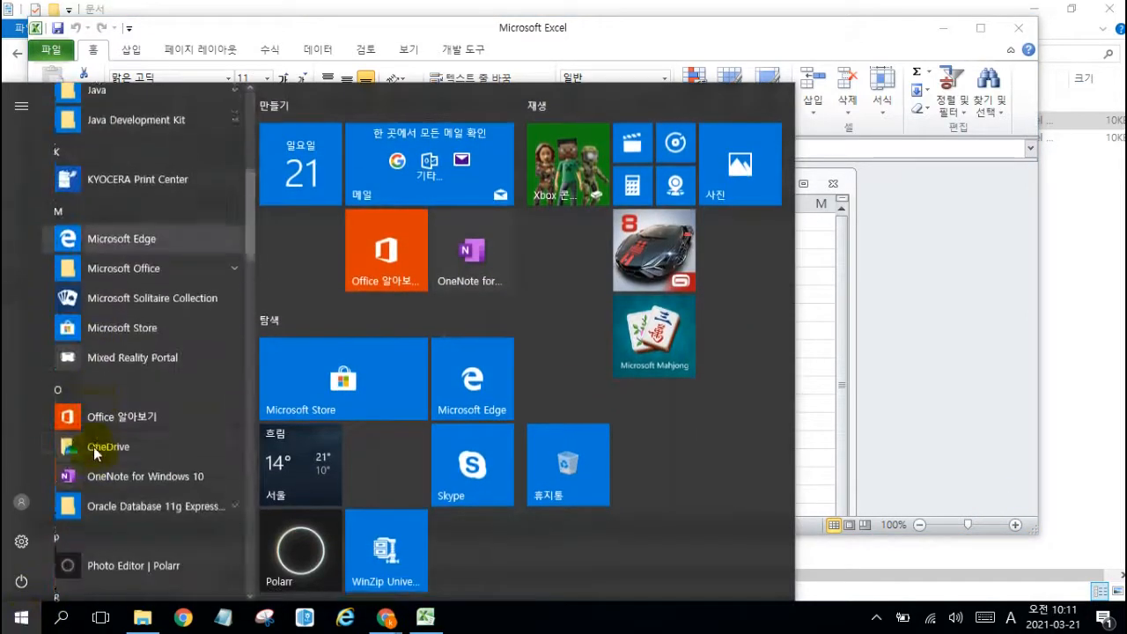
left_click(159, 259)
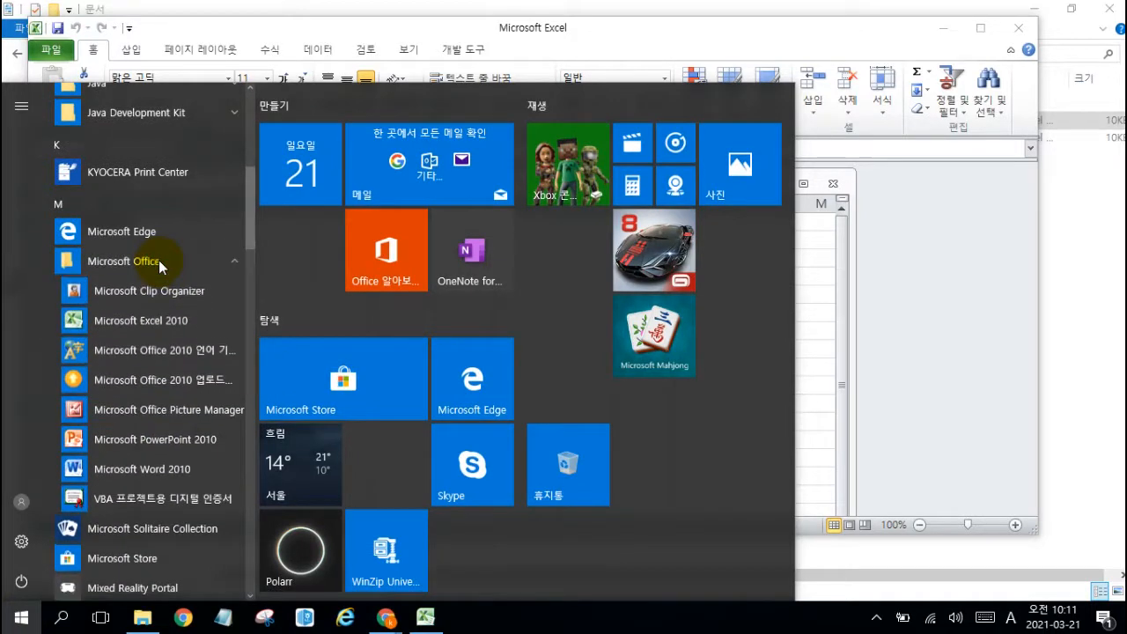
left_click(135, 322)
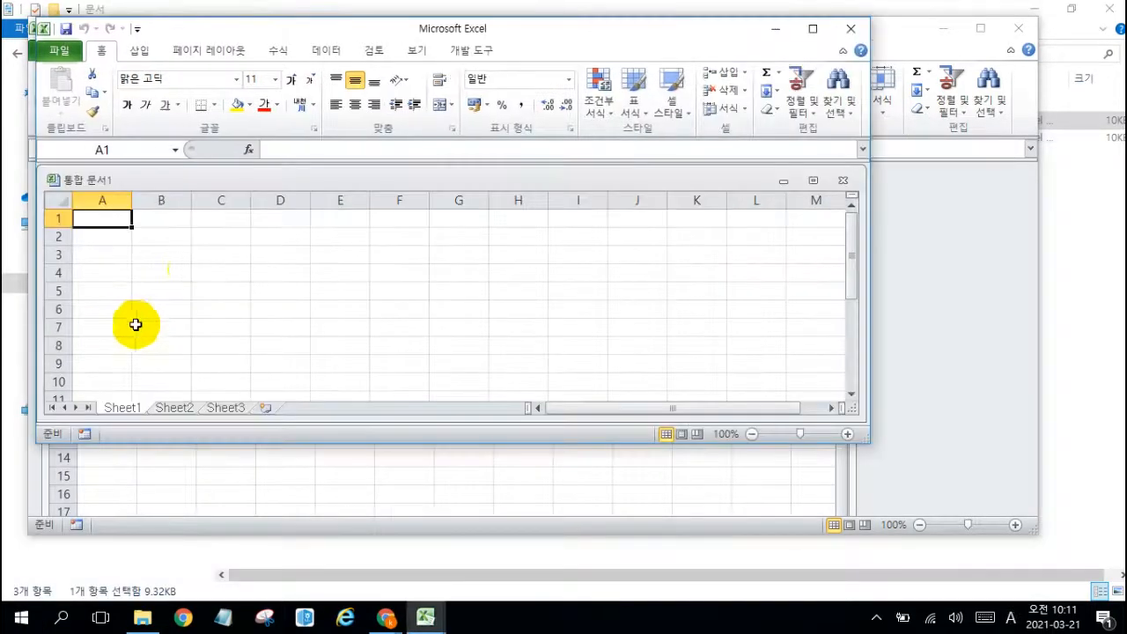
left_click_drag(478, 30, 712, 136)
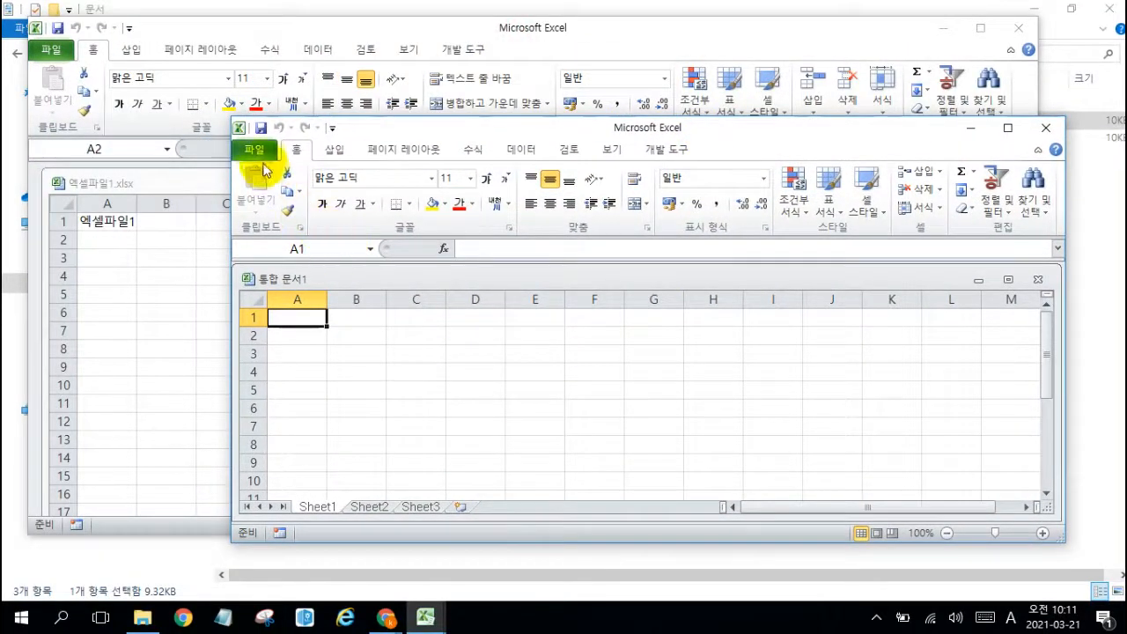
Open 엑셀파일2.xlsx from the 문서 folder in the second Excel instance and offset that window from the first.
left_click(260, 159)
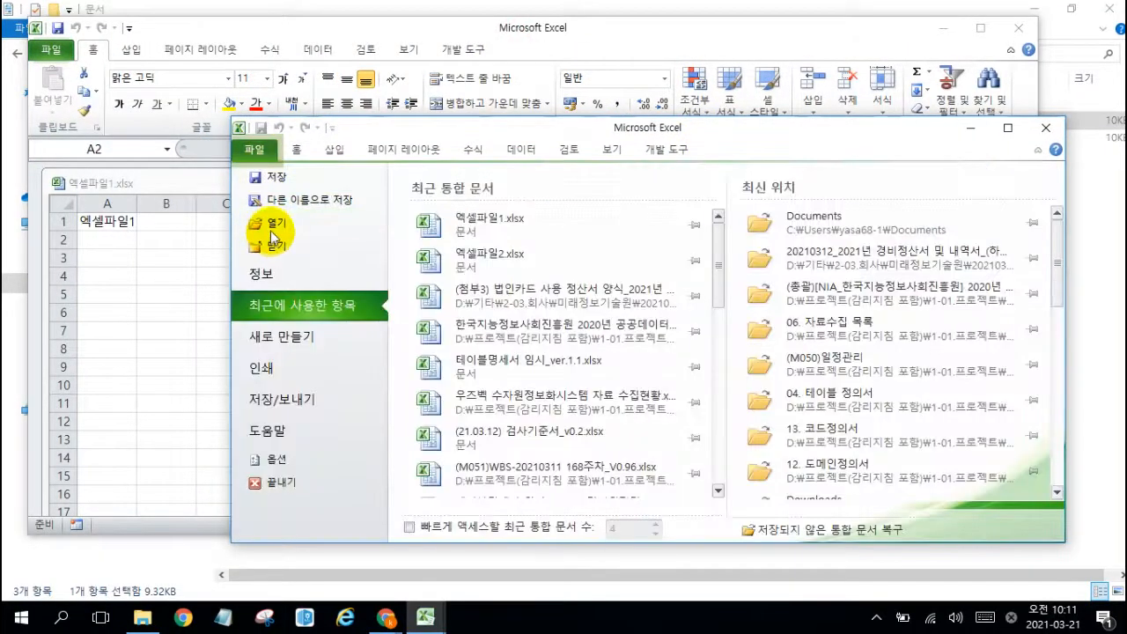
left_click(270, 221)
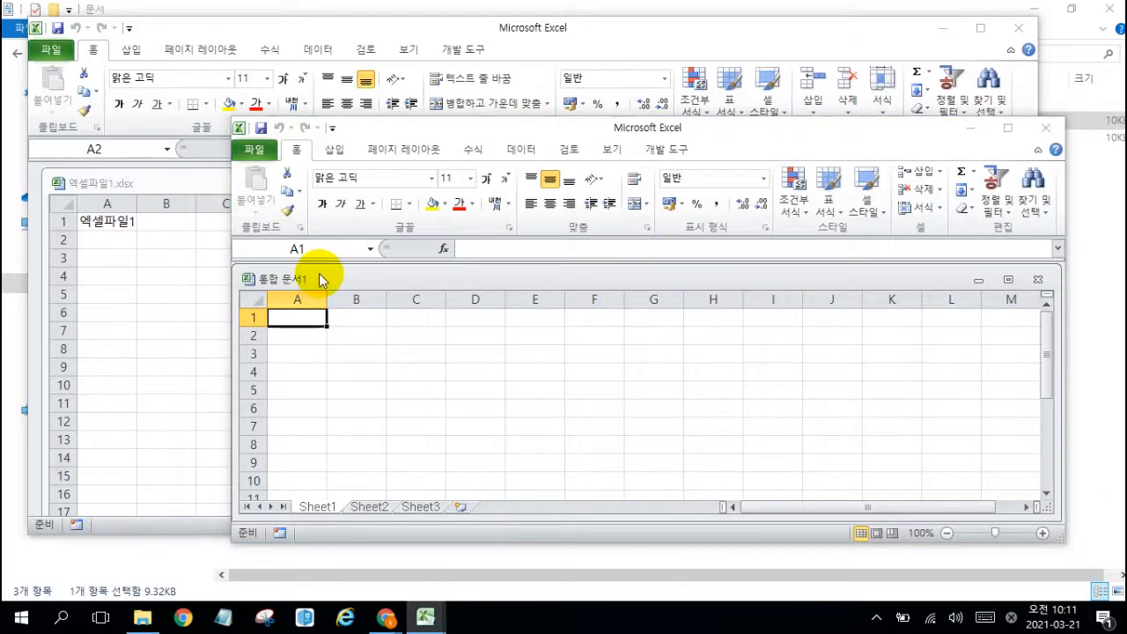
left_click(423, 270)
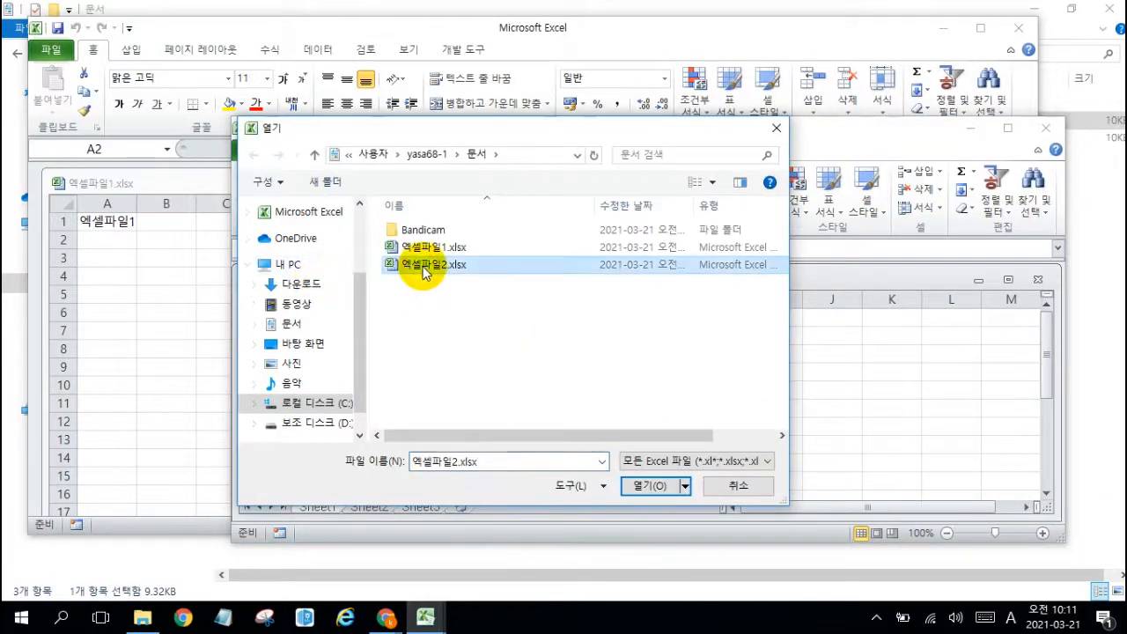
left_click(649, 485)
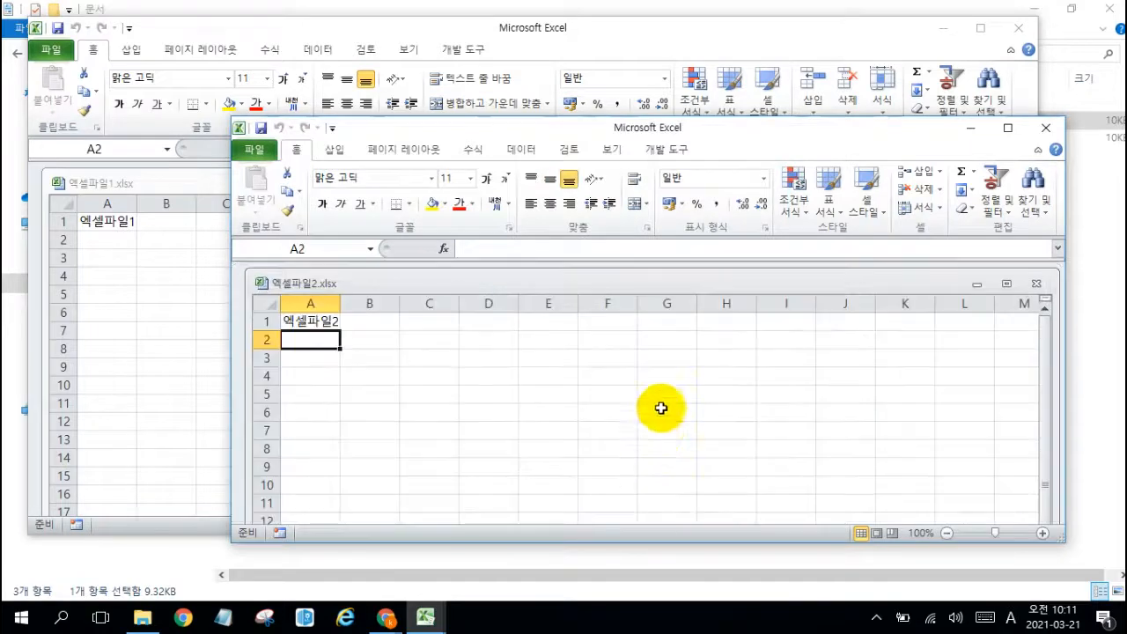
left_click_drag(696, 134, 738, 158)
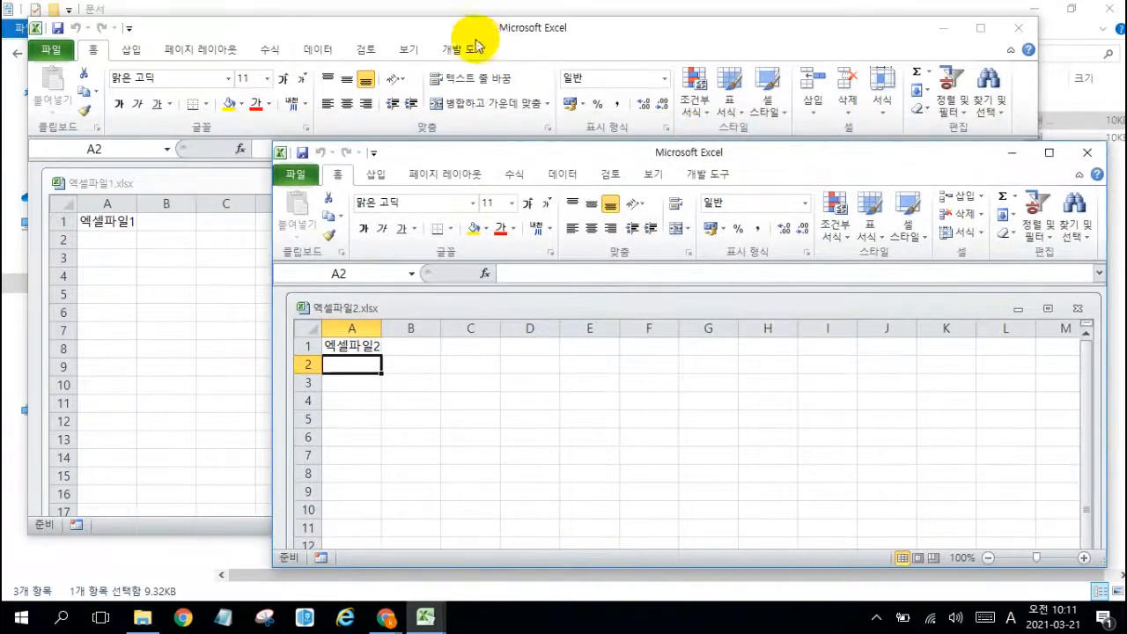
Move the 엑셀파일1.xlsx window toward the screen corner, then minimize the 엑셀파일2.xlsx window and bring it back.
left_click_drag(475, 40, 458, 33)
left_click(1027, 154)
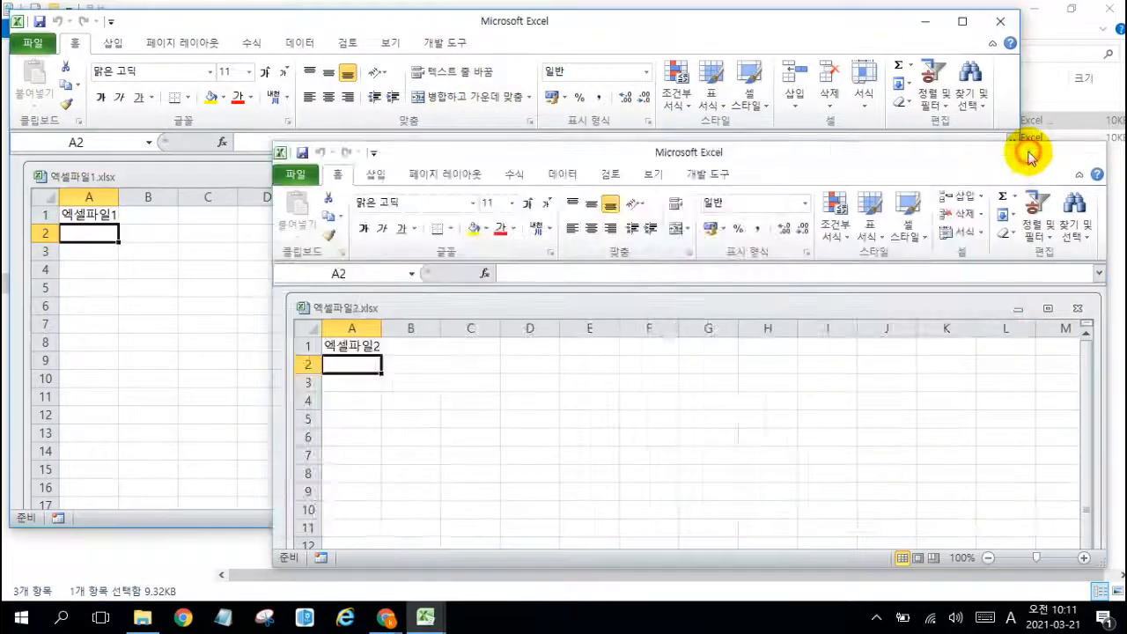
left_click(1028, 153)
mouse_move(423, 614)
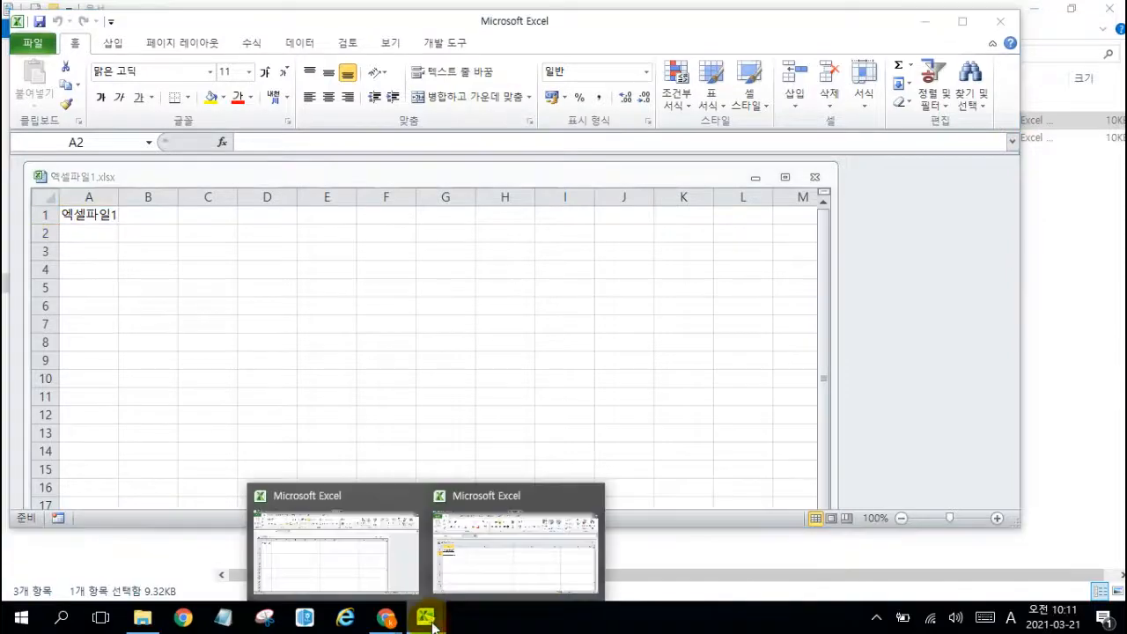
left_click(499, 503)
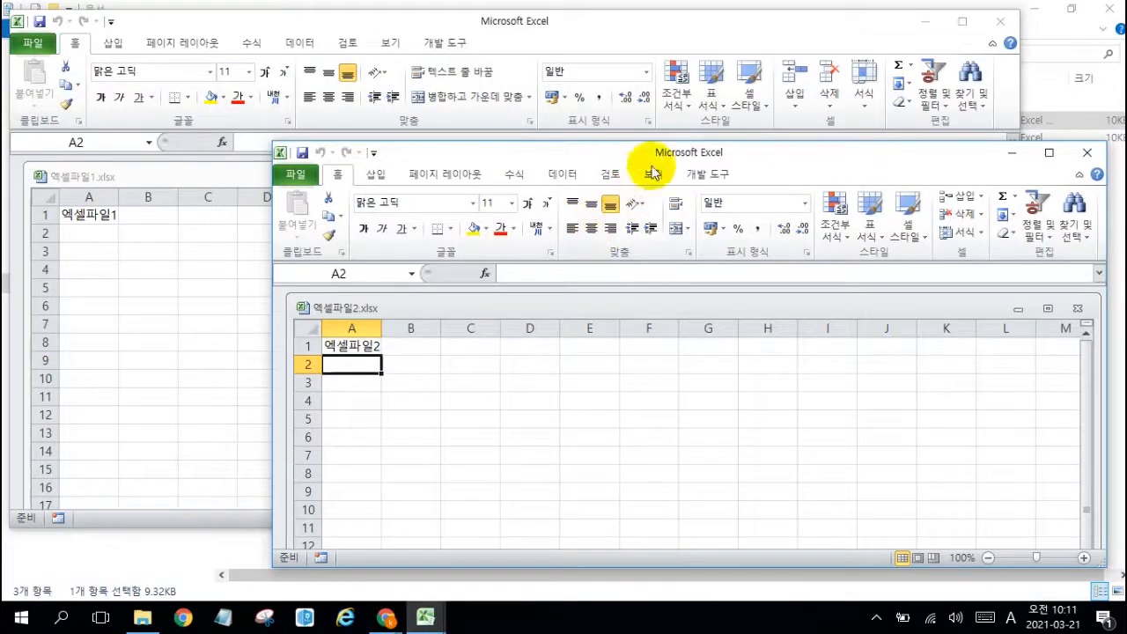
Move the 엑셀파일2.xlsx window off to the other monitor and maximize the 엑셀파일1.xlsx Excel window and its workbook.
left_click_drag(760, 164, 1126, 172)
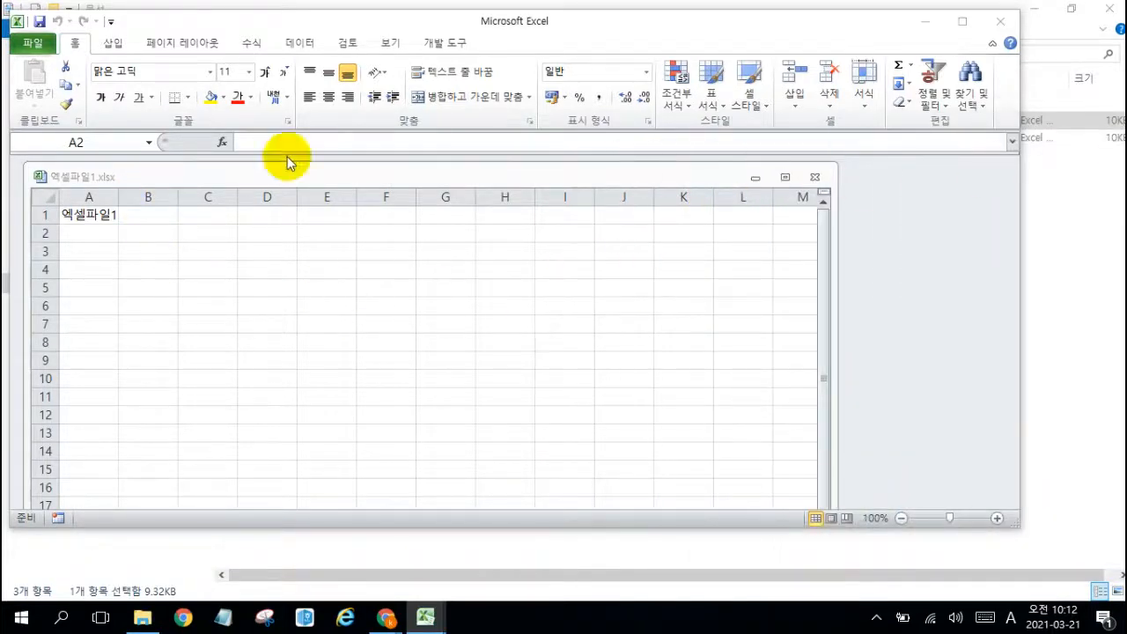
left_click(962, 21)
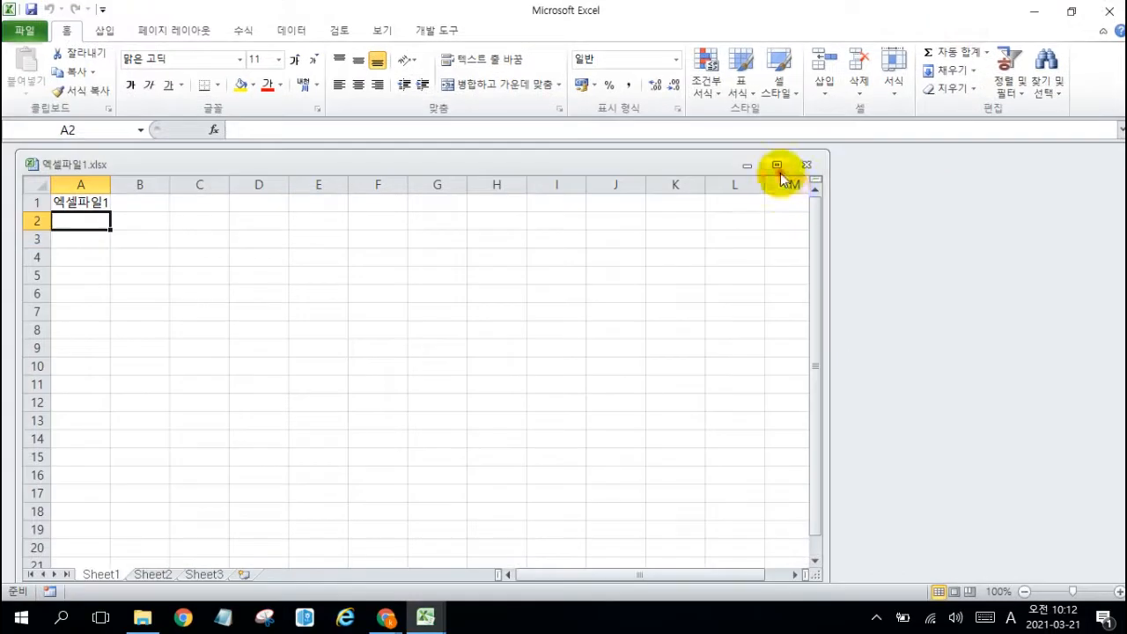
left_click(780, 167)
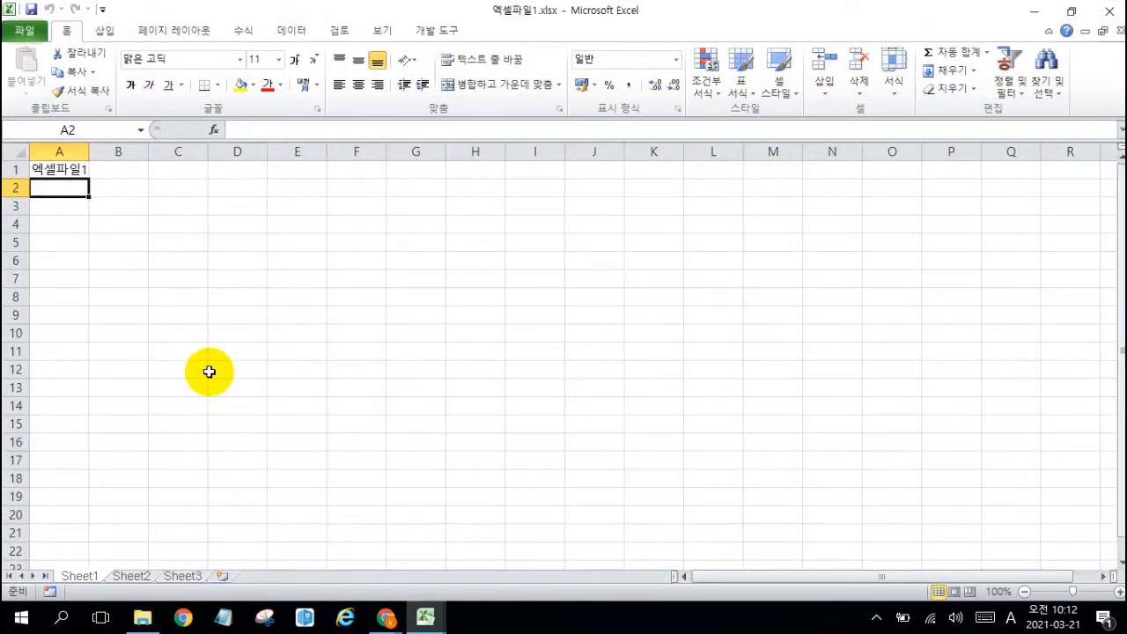
Bring the 엑셀파일2.xlsx window back from the other monitor onto this screen and close it.
left_click_drag(1126, 139, 1126, 131)
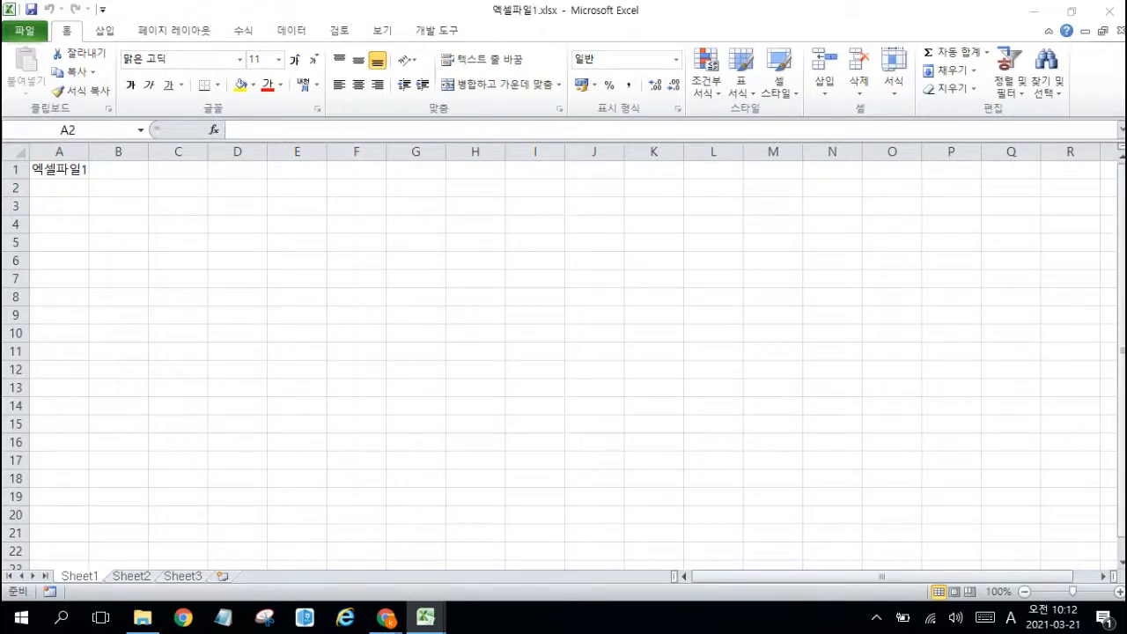
left_click_drag(1126, 130, 682, 117)
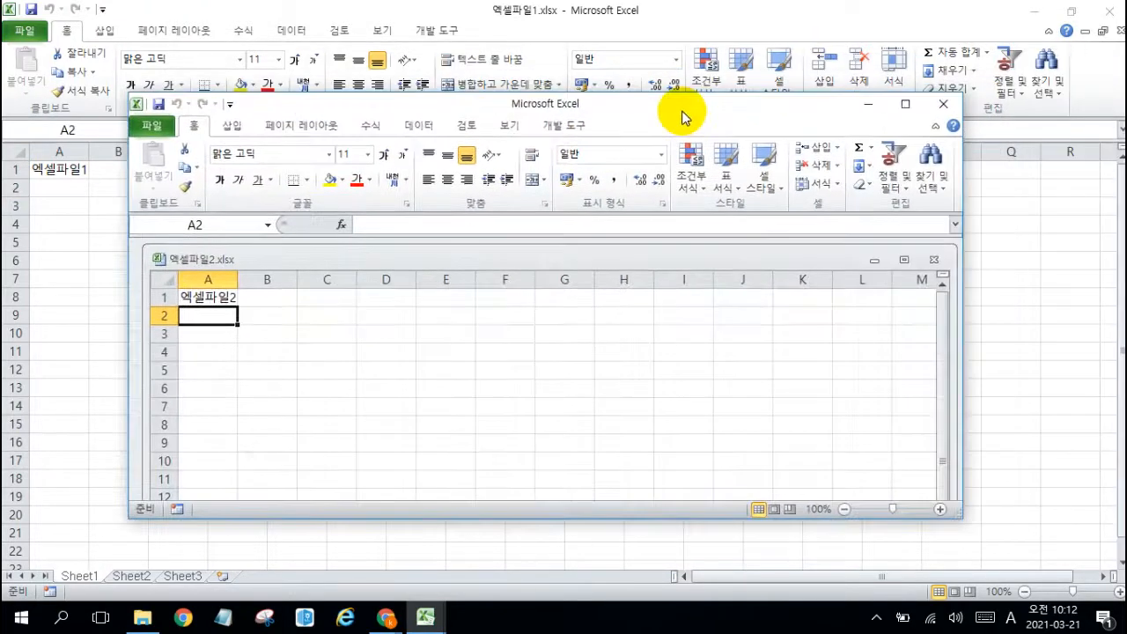
left_click(943, 104)
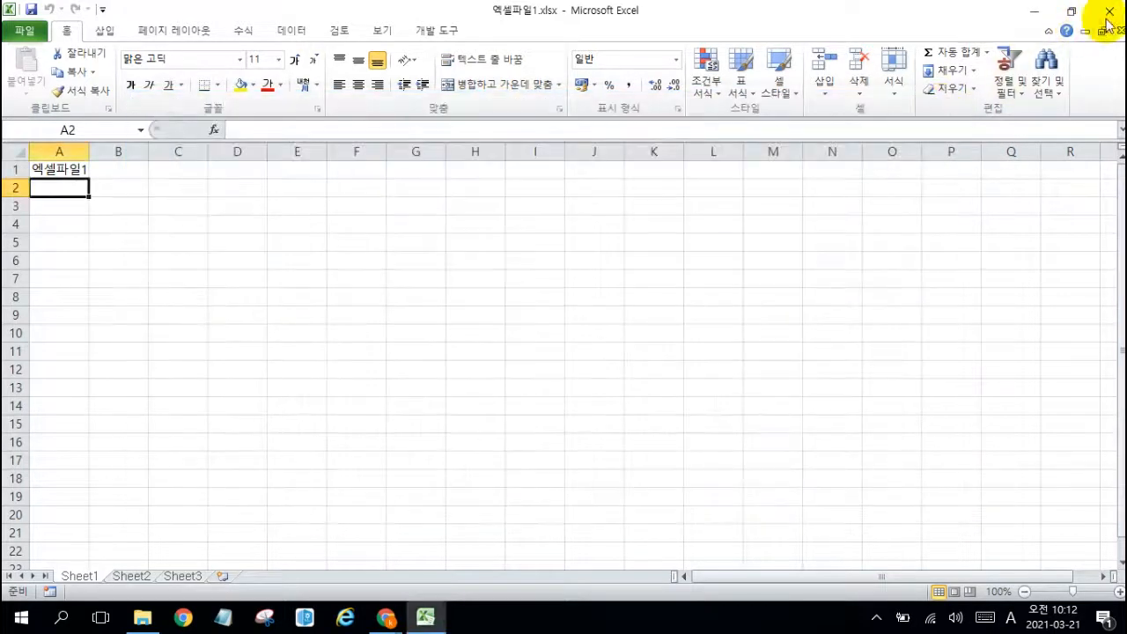
Close the Excel window, then reopen 엑셀파일1.xlsx from the 문서 folder in a smaller restored window that leaves the file list exposed.
left_click(1114, 13)
left_click(280, 125)
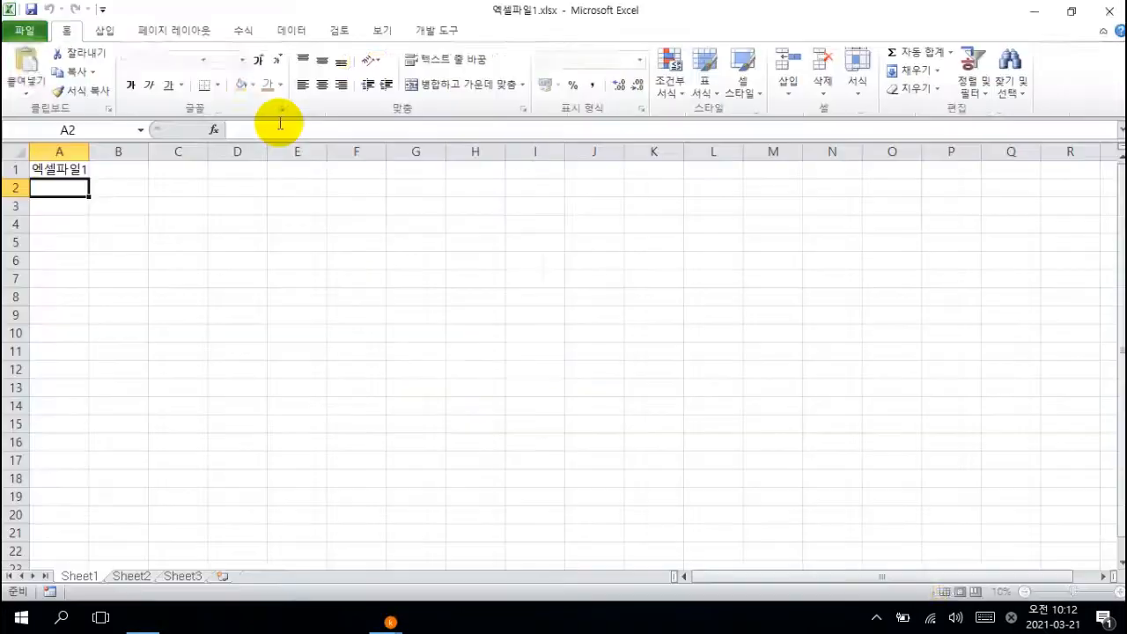
left_click(17, 616)
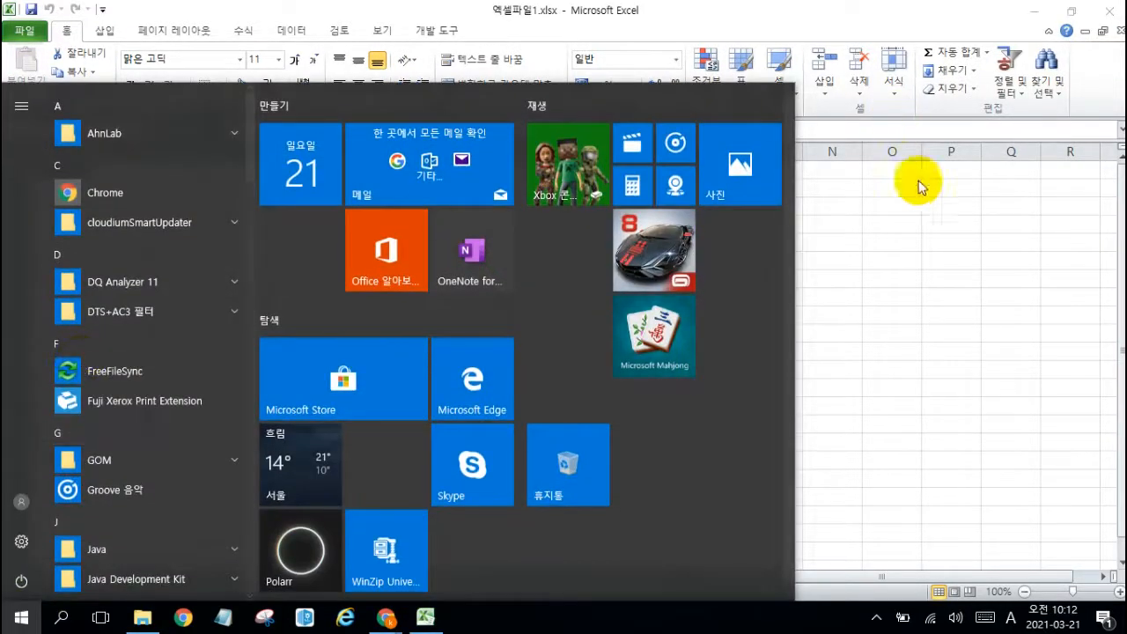
left_click(956, 237)
left_click(1070, 11)
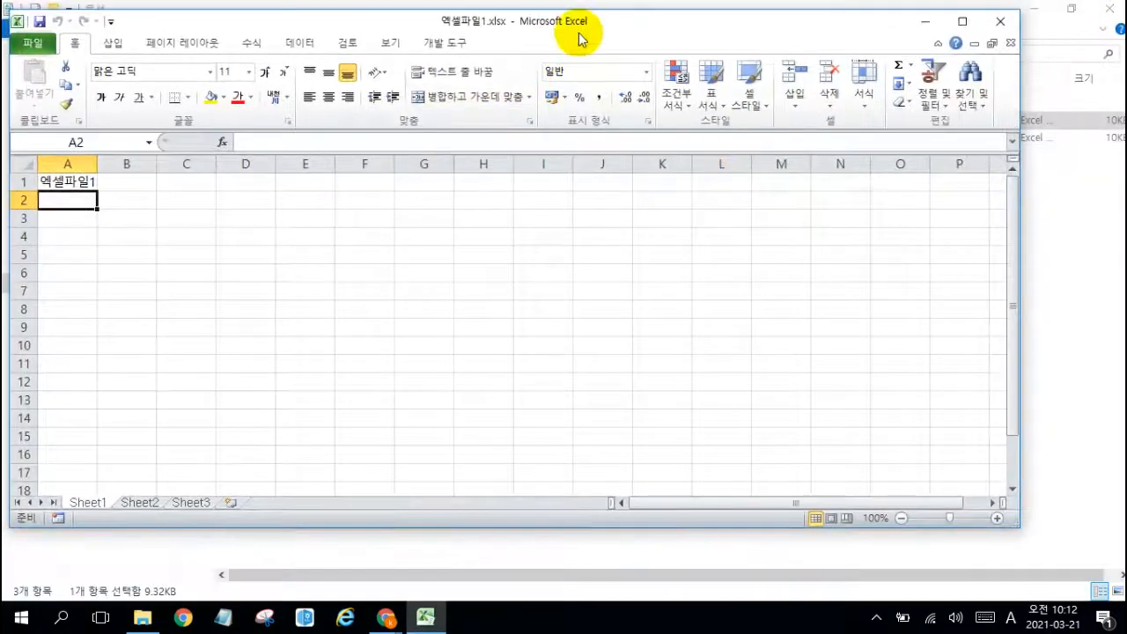
left_click_drag(611, 26, 656, 199)
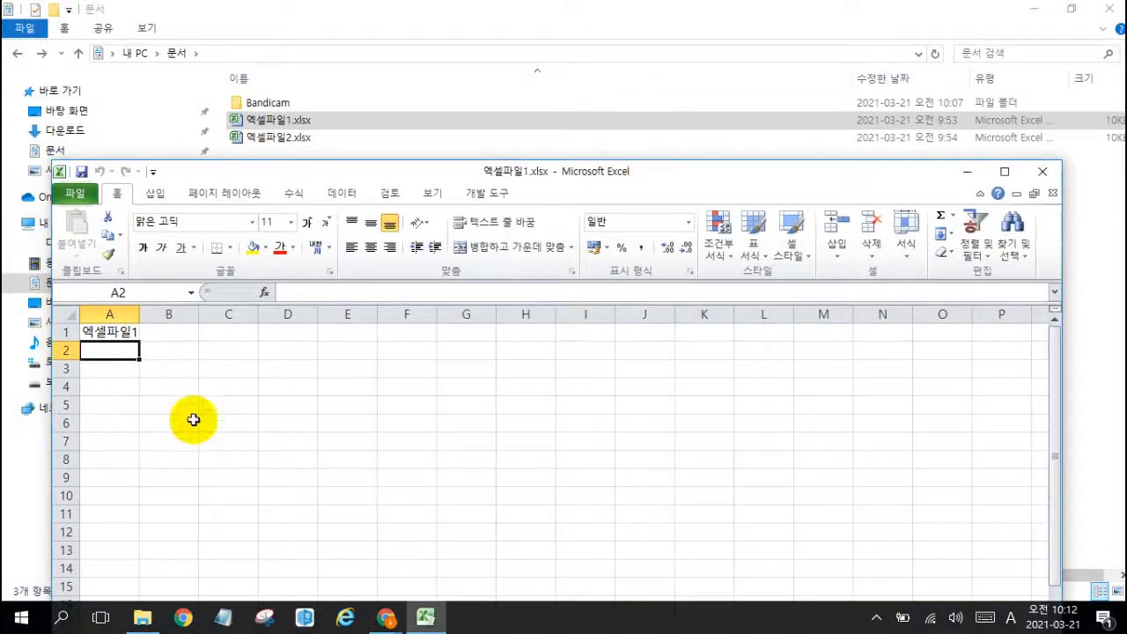
Start a second Excel instance with a blank workbook, restore its window to a smaller size and offset it from the first.
left_click(35, 618)
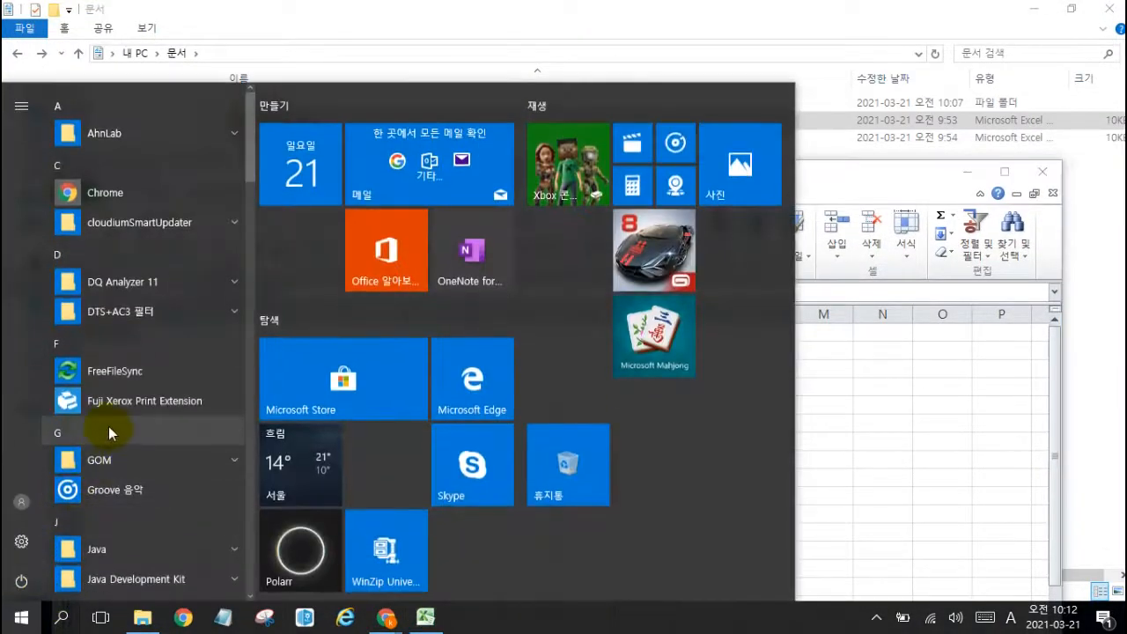
scroll(109, 426, "down", 3)
left_click(108, 426)
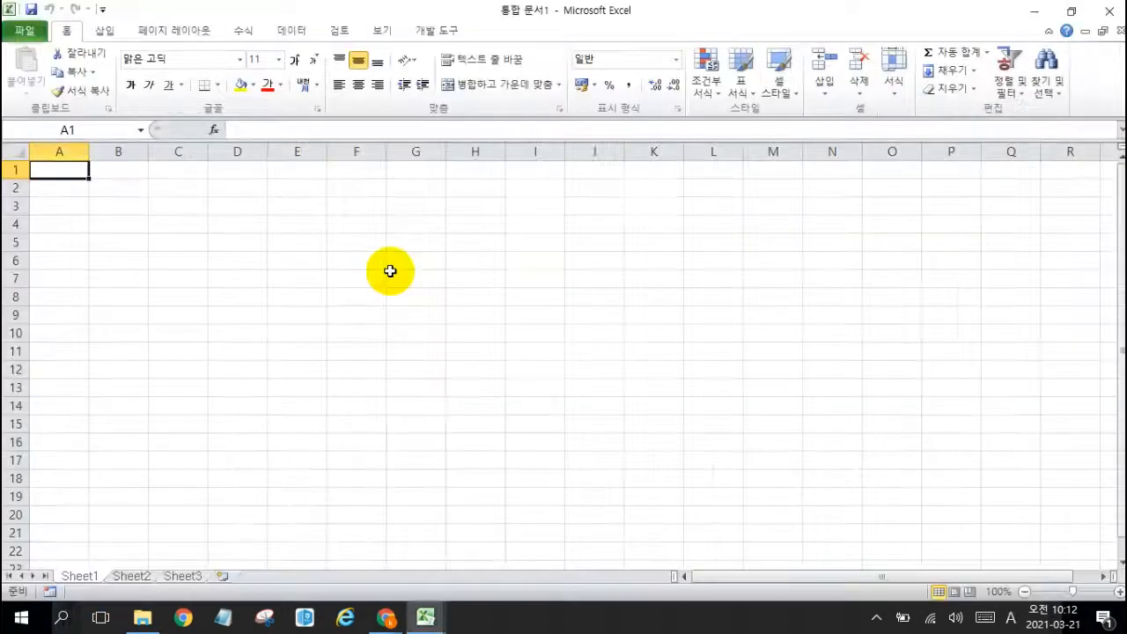
double_click(588, 19)
left_click_drag(661, 20, 790, 219)
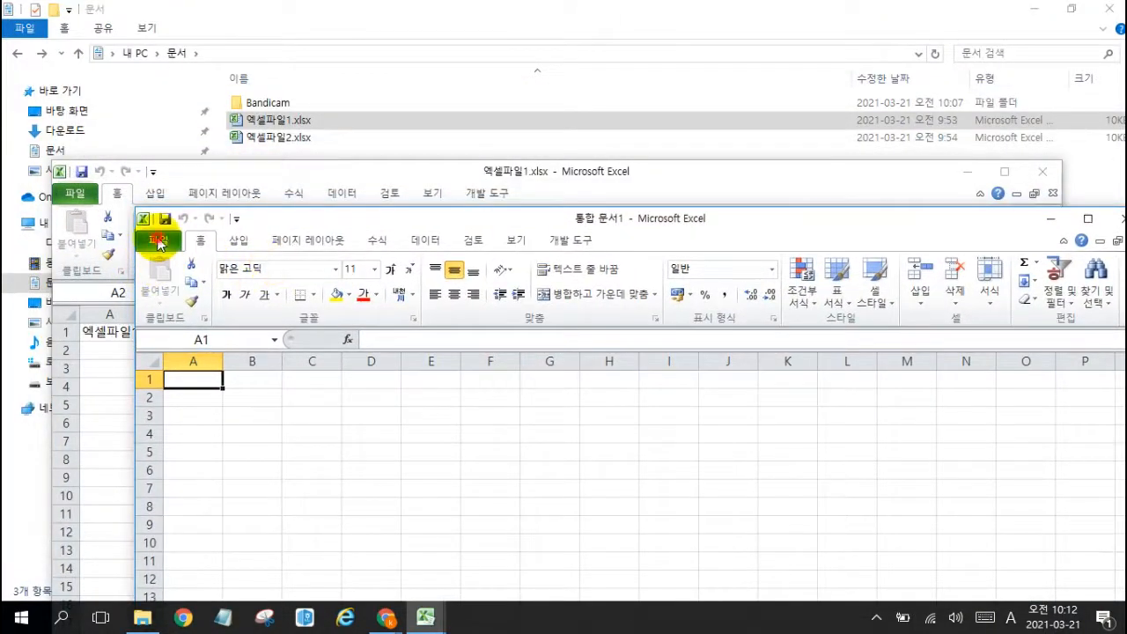
left_click(158, 241)
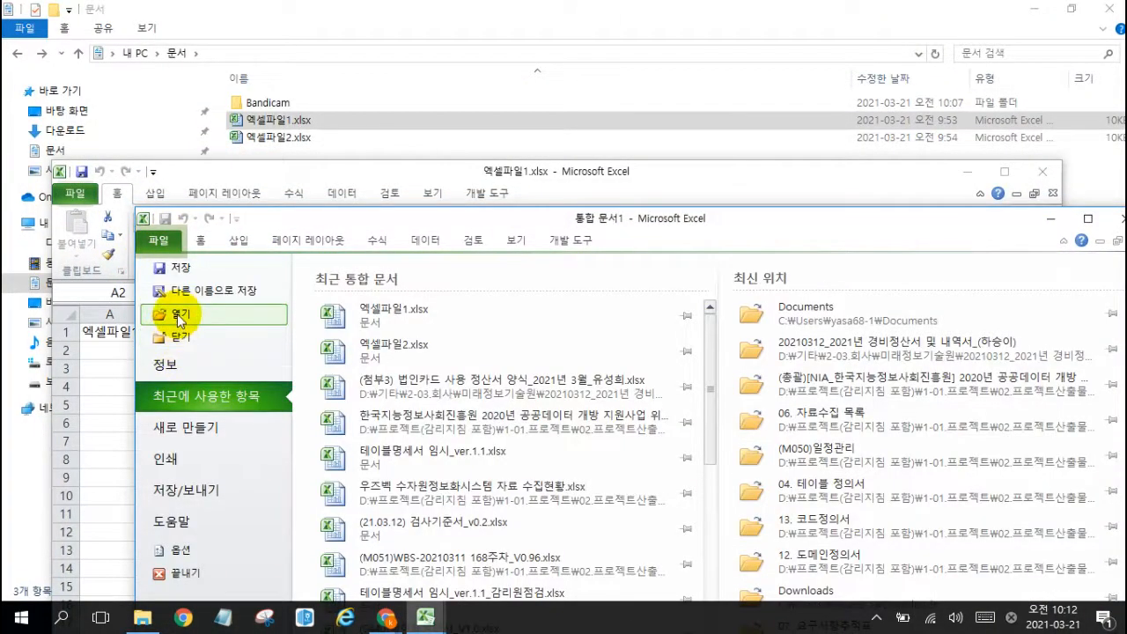
left_click(161, 240)
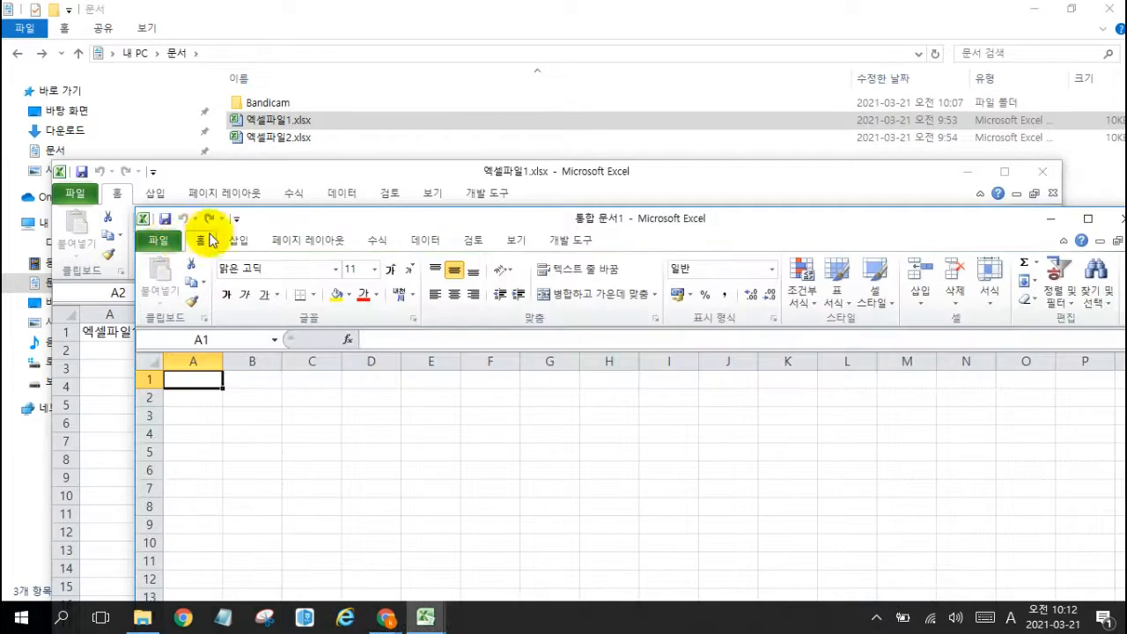
Tile the 문서 folder window side by side with the 엑셀파일1.xlsx Excel window, each filling half of the screen.
left_click(284, 139)
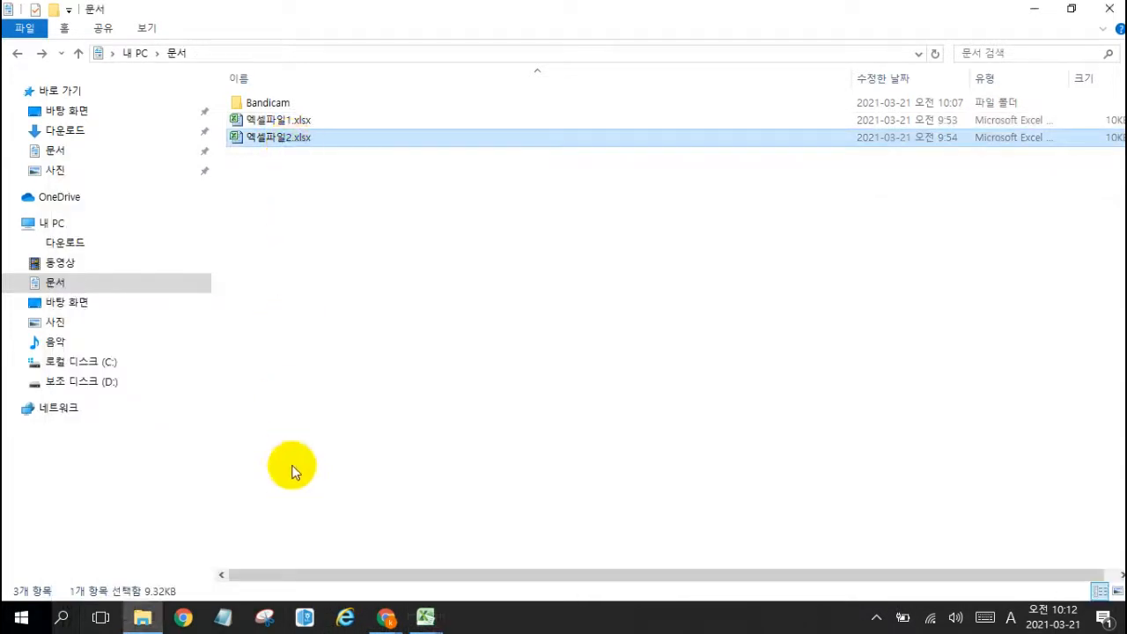
double_click(591, 14)
left_click_drag(5, 130, 2, 132)
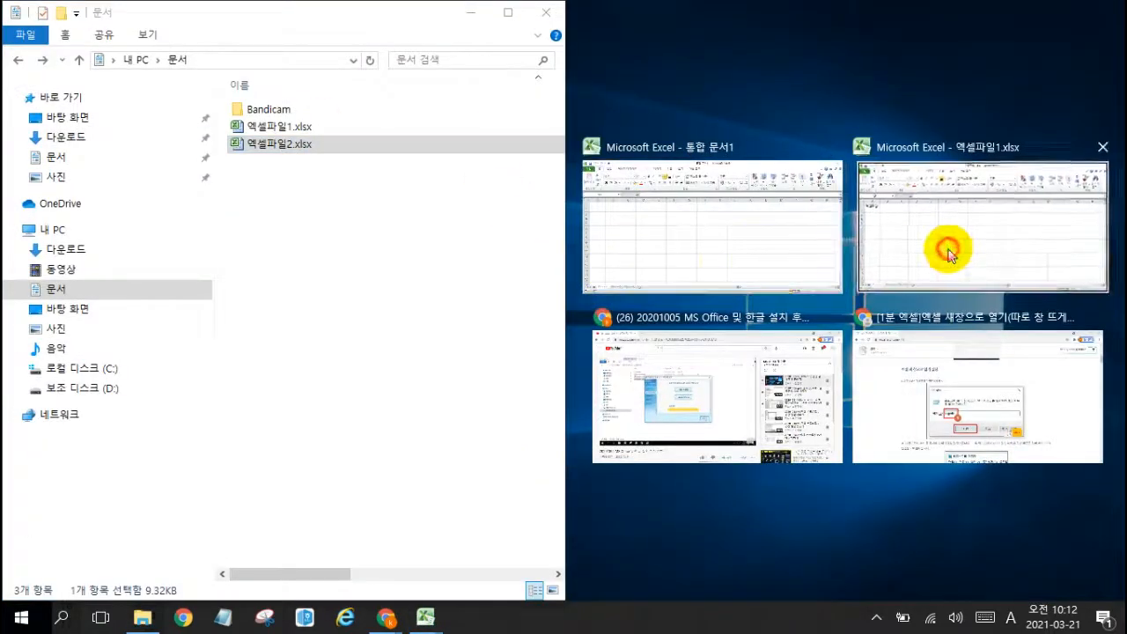
left_click(938, 247)
Bring up the blank 통합 문서1 Excel window and snap it to the half of the screen beside the 문서 folder.
left_click(419, 616)
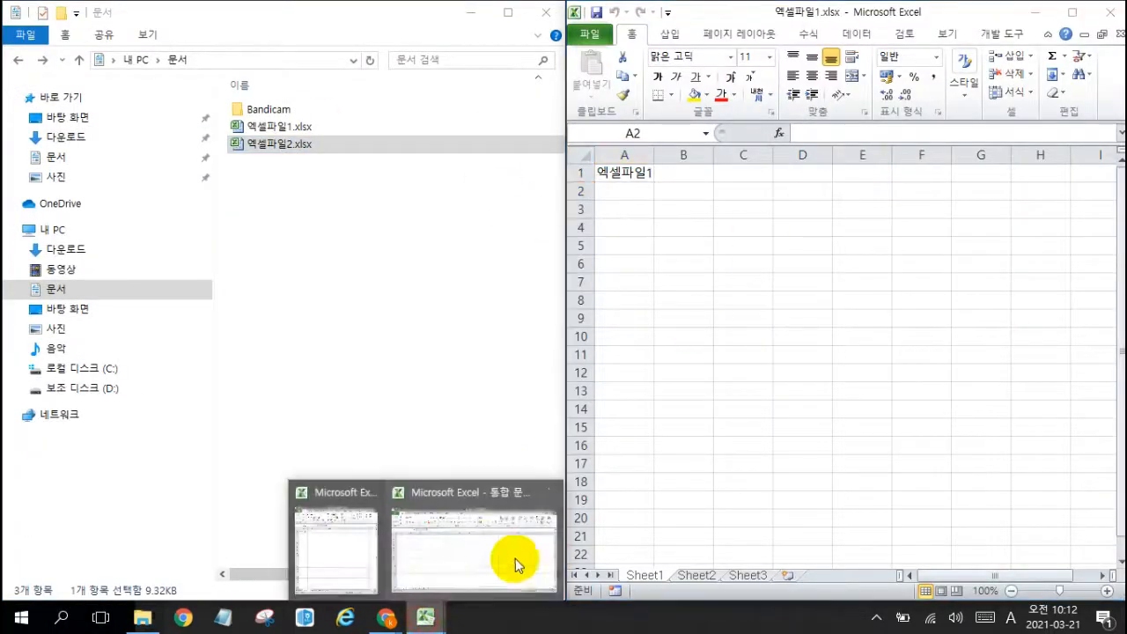
left_click(350, 557)
left_click(423, 617)
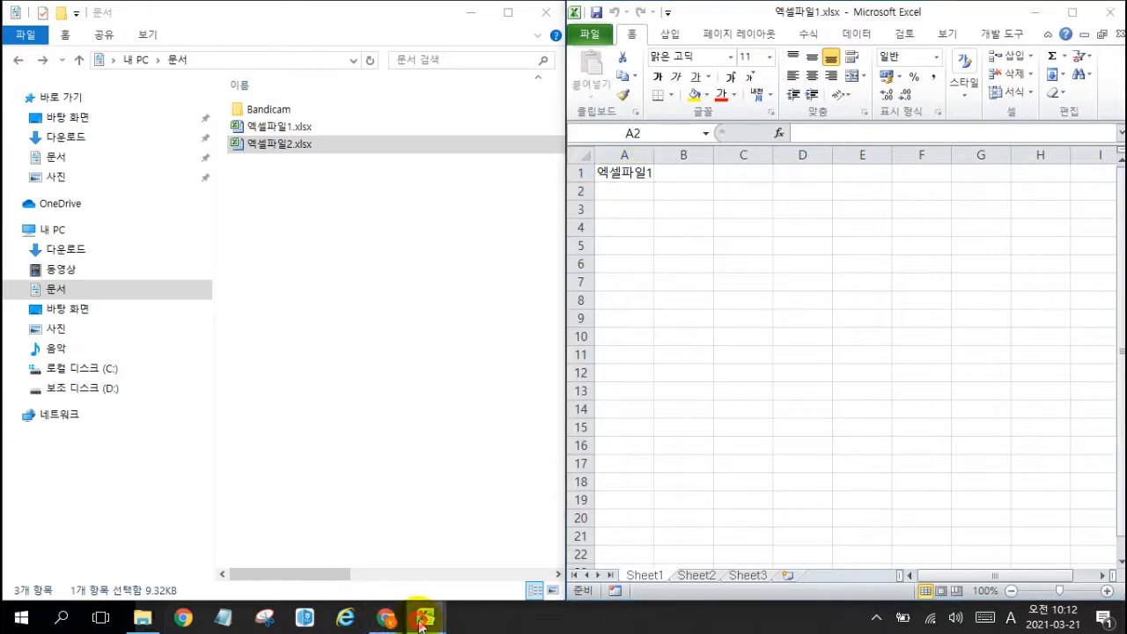
left_click(494, 561)
left_click_drag(716, 220, 1083, 192)
double_click(1083, 191)
left_click_drag(797, 26, 1126, 46)
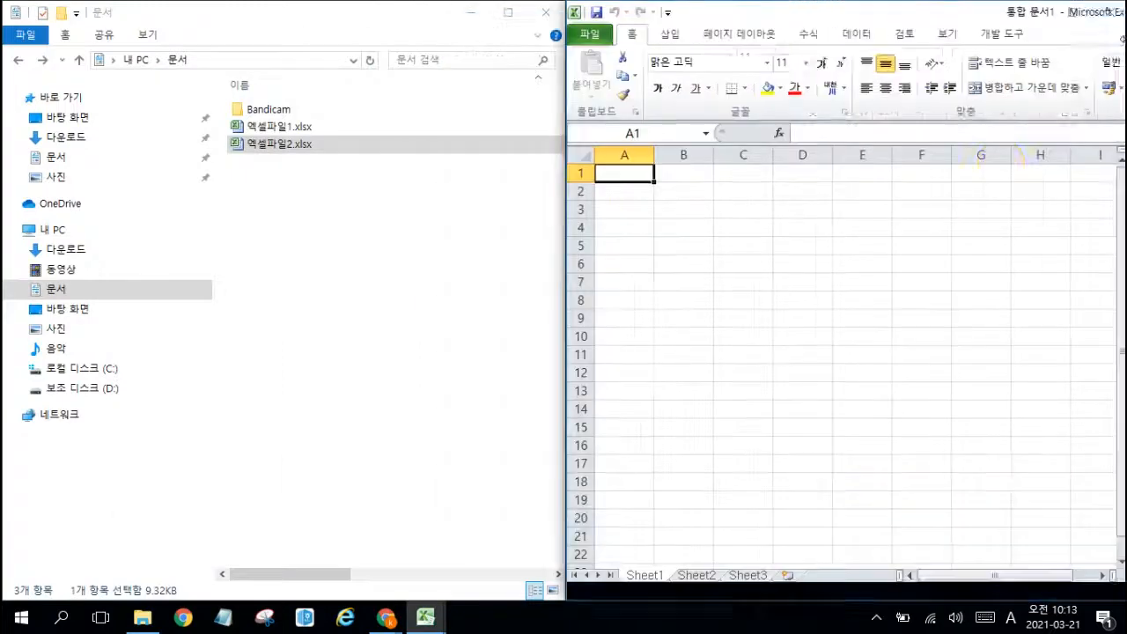
Open 엑셀파일2.xlsx in the blank 통합 문서1 Excel instance by dropping it there from the 문서 folder.
left_click(589, 34)
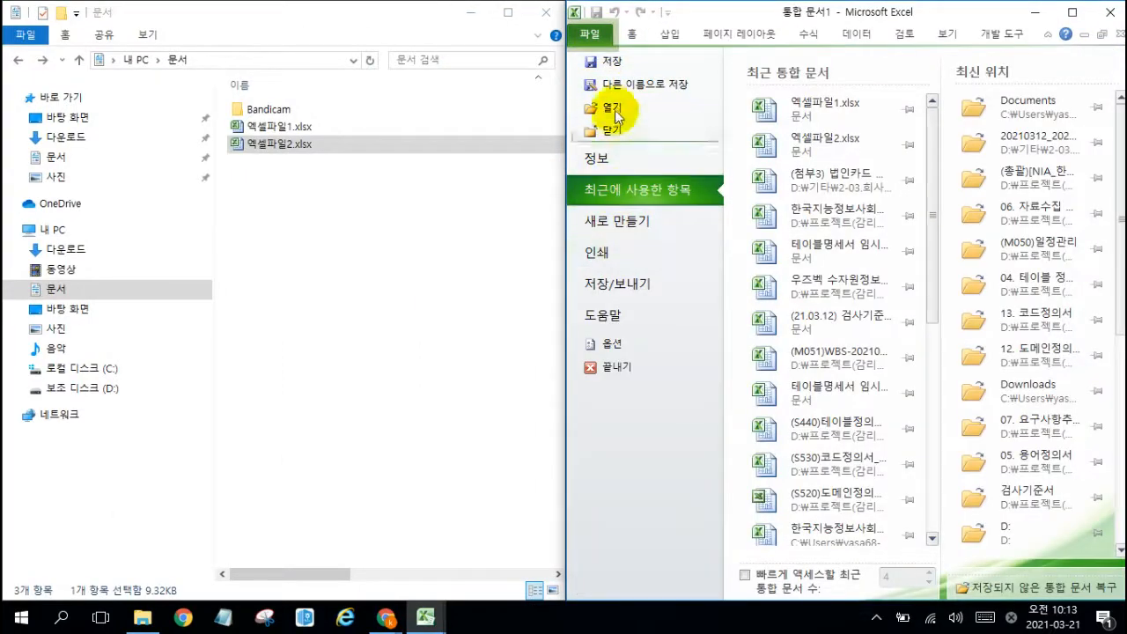
left_click(589, 35)
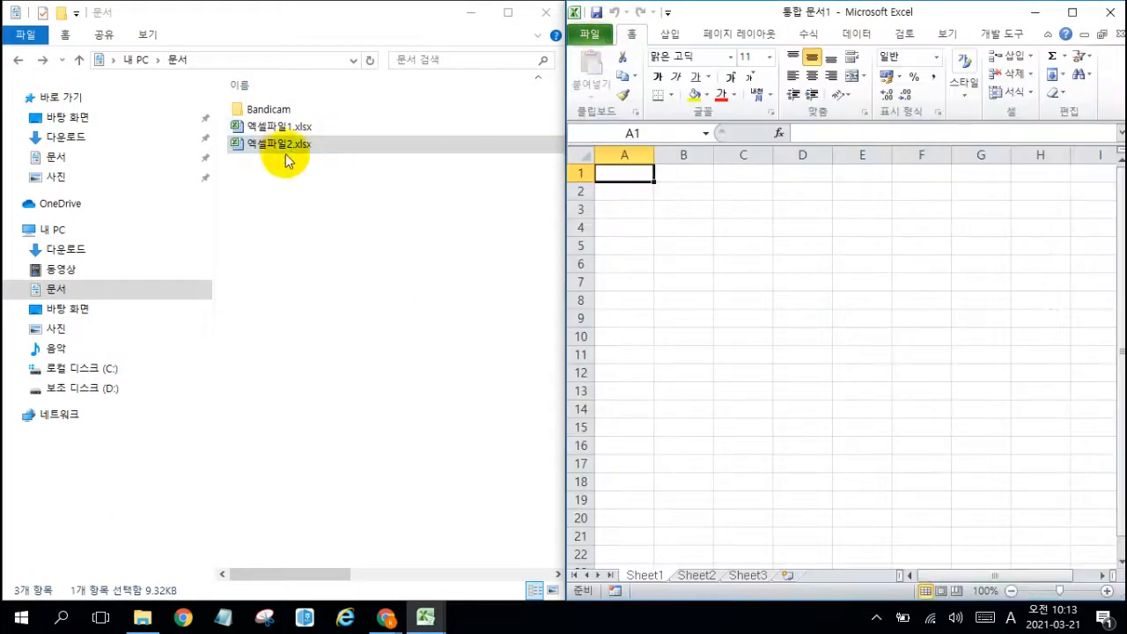
left_click_drag(256, 145, 730, 300)
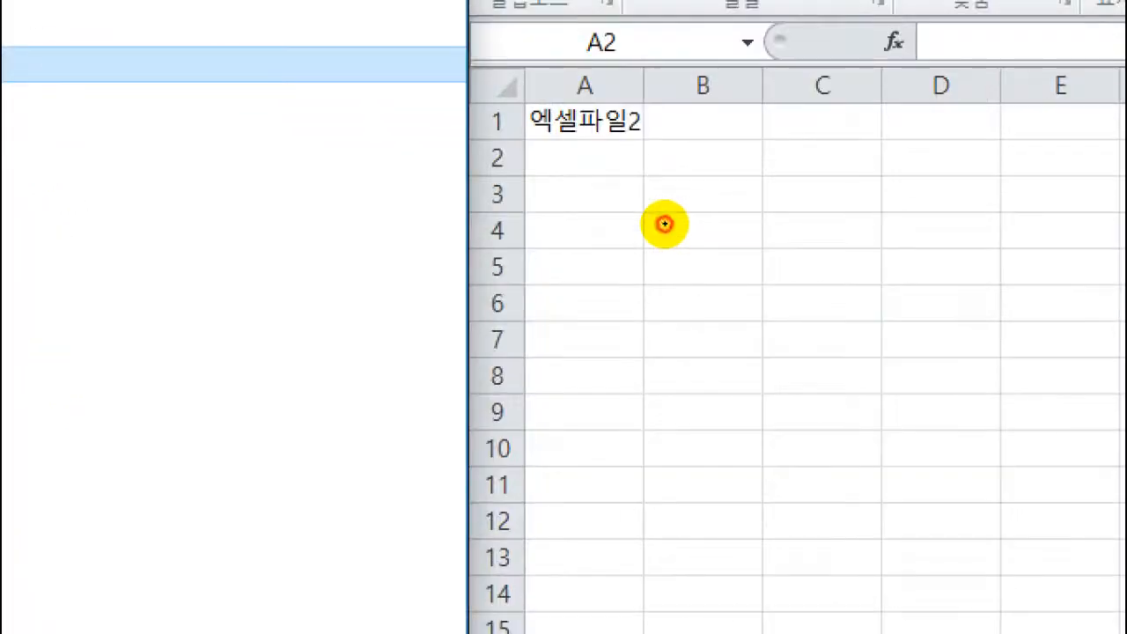
mouse_move(599, 146)
left_mouse_down()
mouse_move(588, 158)
mouse_move(651, 112)
left_mouse_up()
key("Escape")
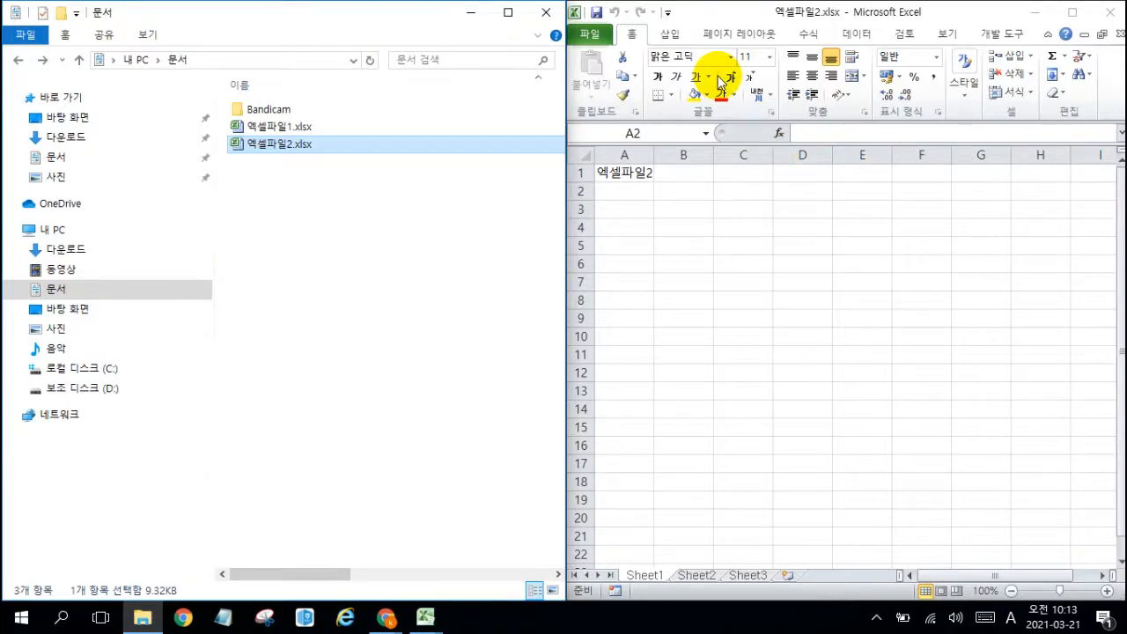
Close all open Excel workbooks and windows and maximize the 문서 folder window.
left_click(1111, 14)
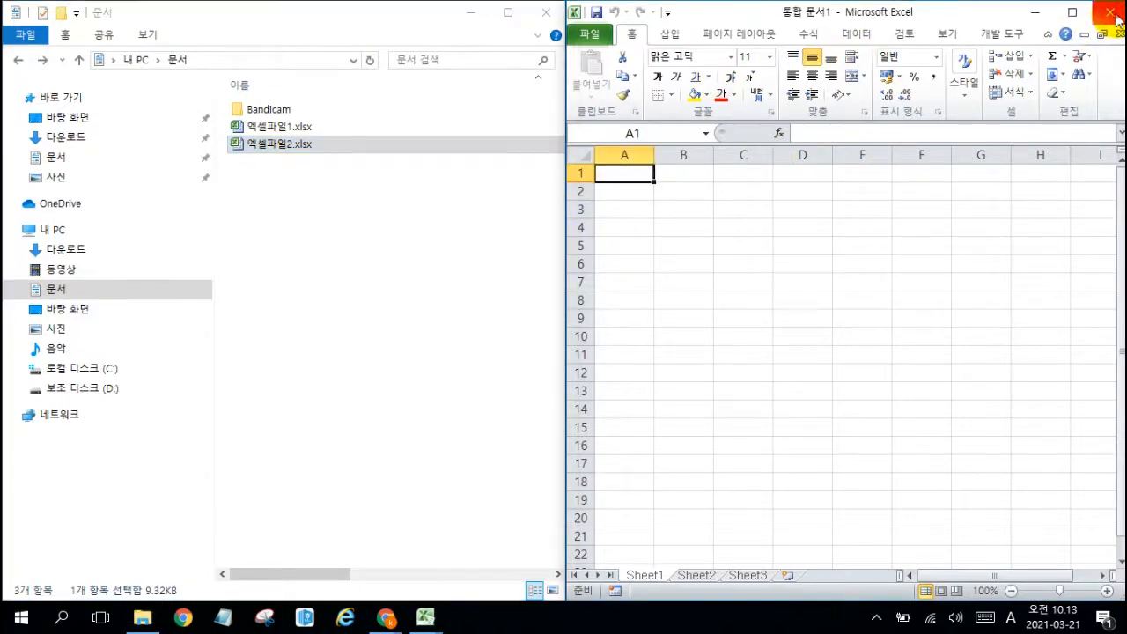
left_click(1111, 14)
left_click(1111, 14)
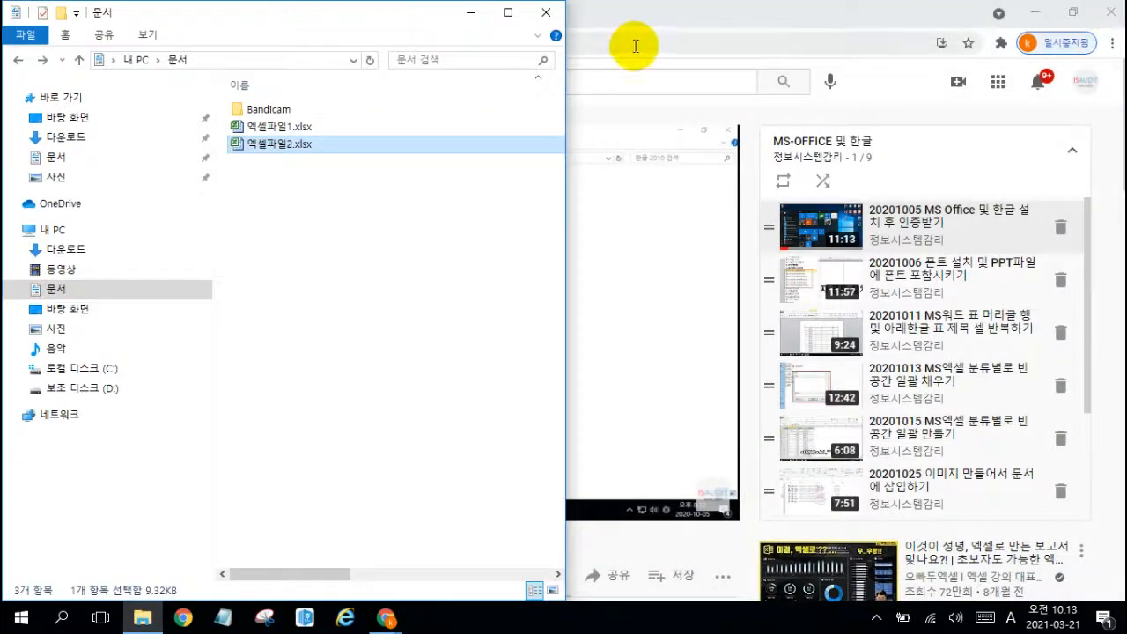
left_click(507, 12)
Open 엑셀파일1.xlsx and 엑셀파일2.xlsx directly from the 문서 folder one after the other, then close Excel.
left_click(333, 235)
left_click(273, 126)
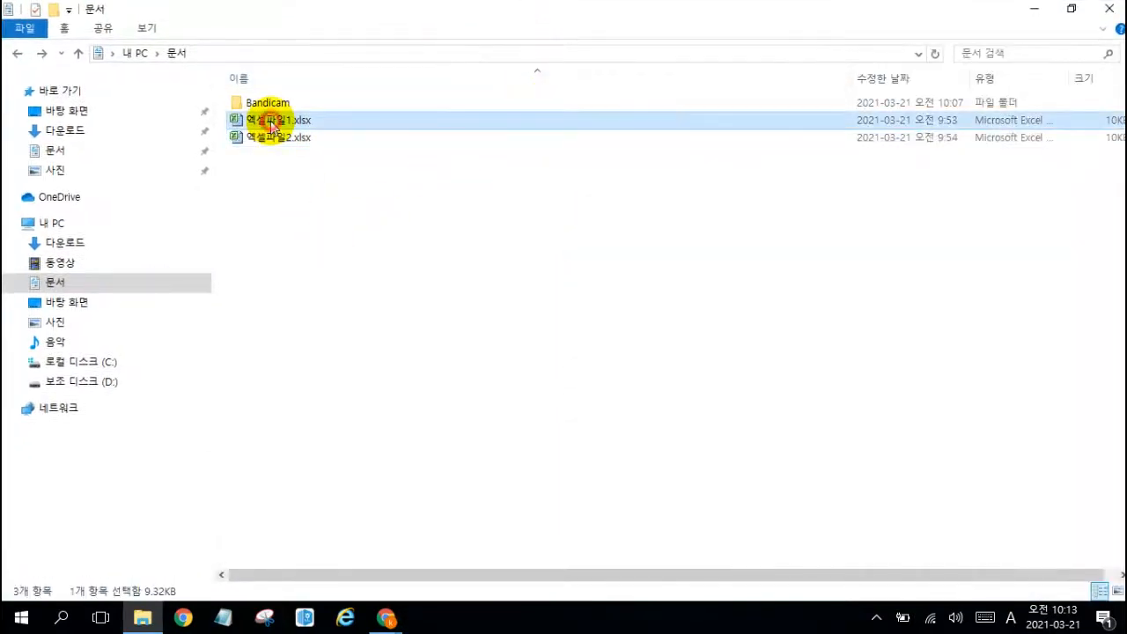
double_click(273, 126)
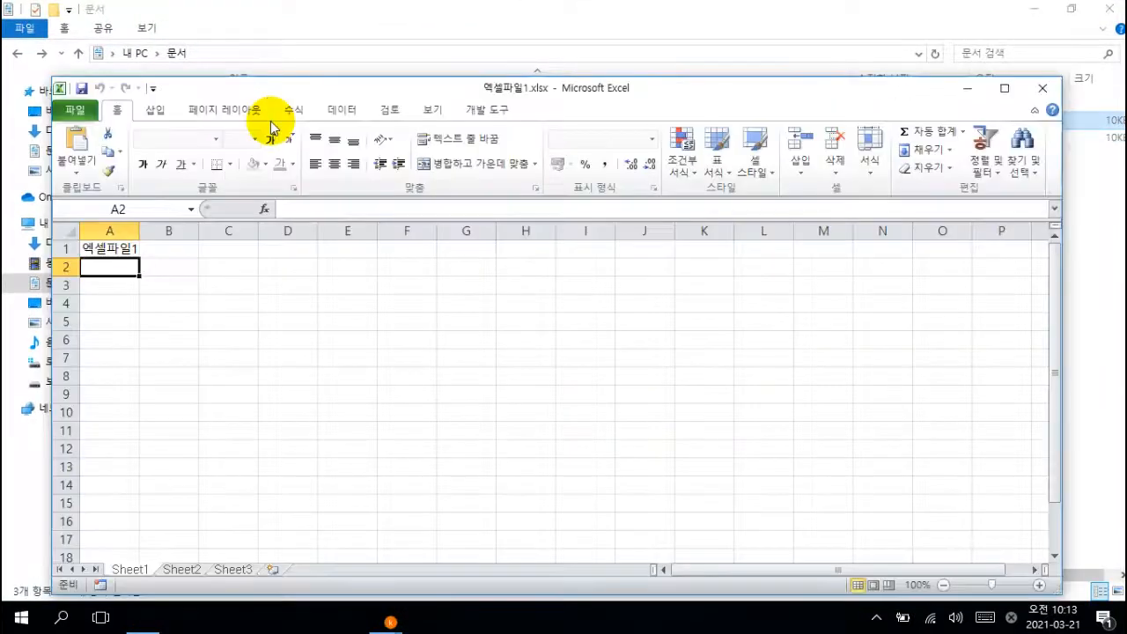
left_click_drag(357, 92, 386, 216)
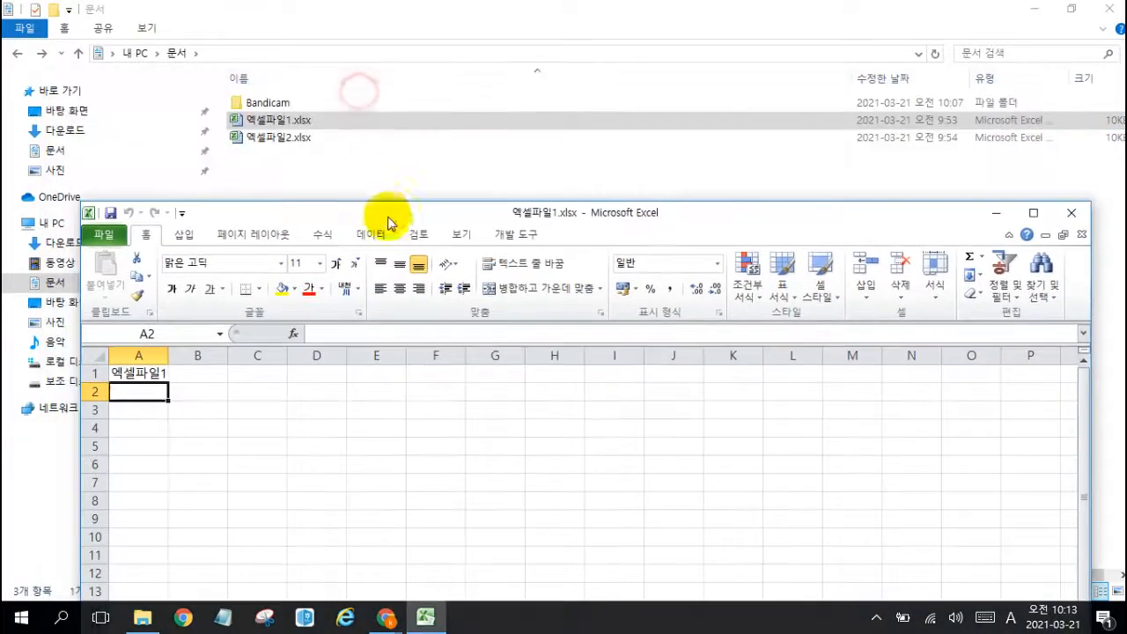
double_click(278, 139)
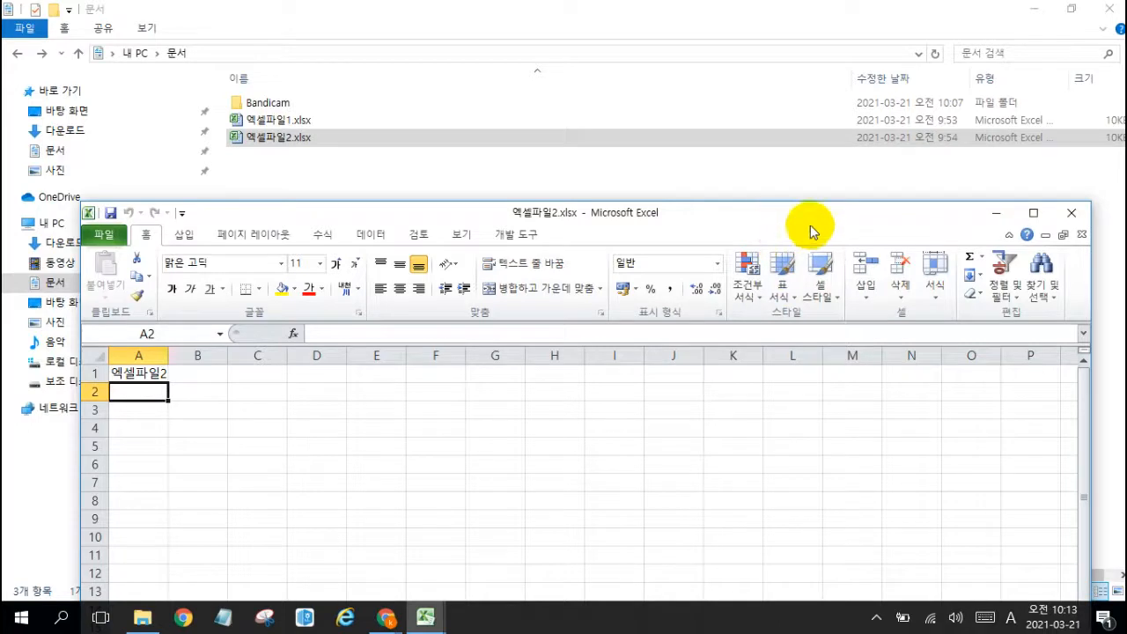
left_click(1078, 214)
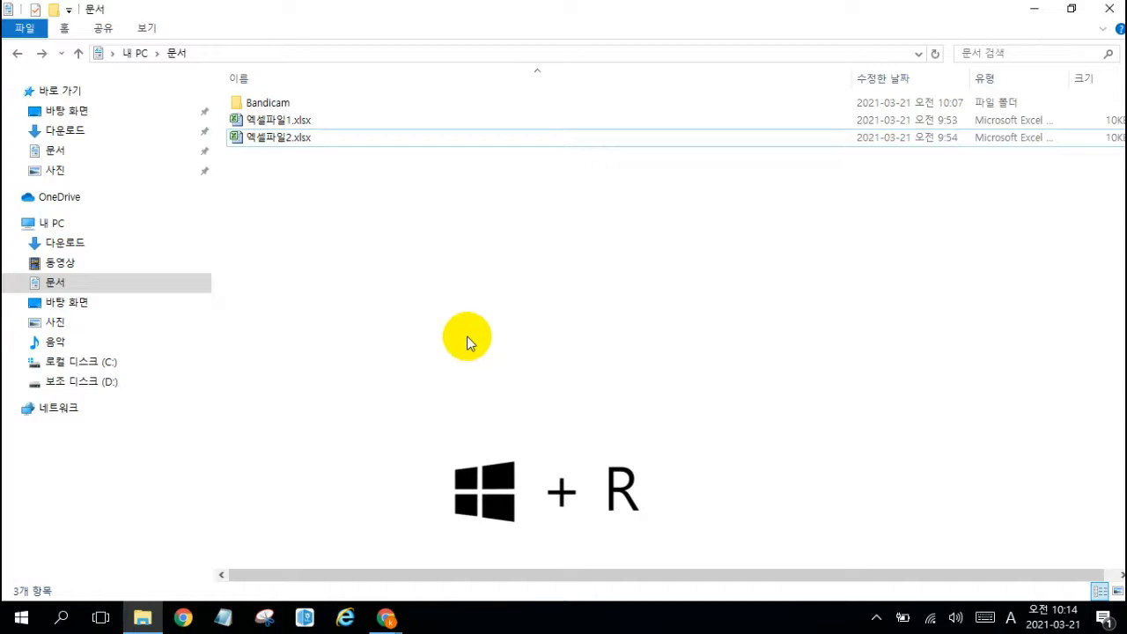
Open the Windows Run dialog, replace its entry with regedit and launch the Registry Editor.
key("super+r")
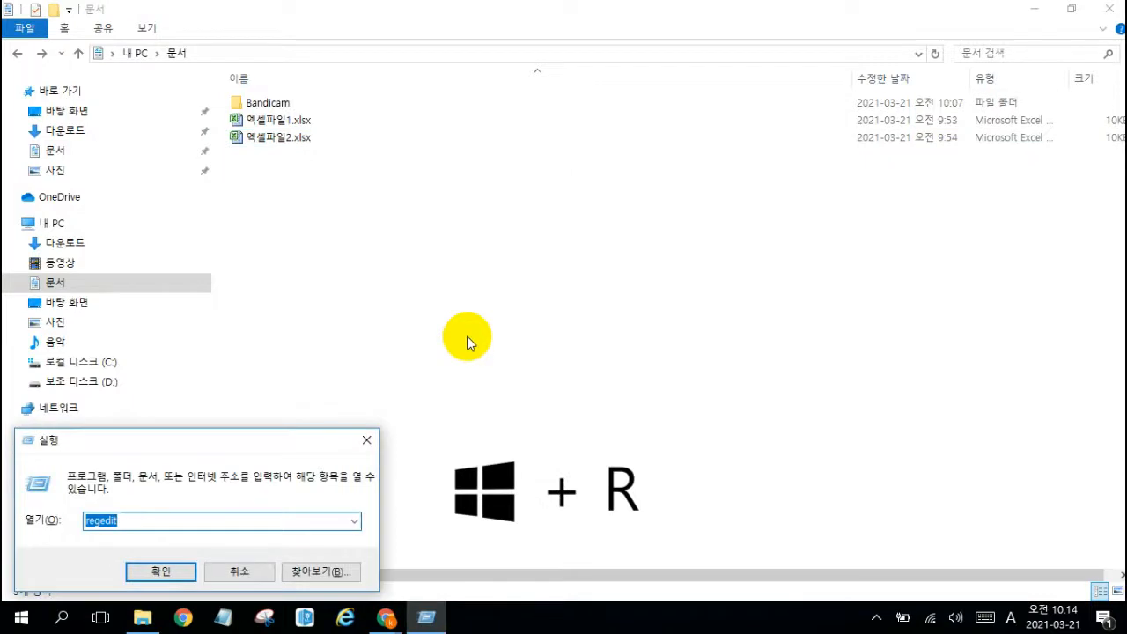
left_click(195, 520)
key("BackSpace")
key("BackSpace")
key("BackSpace")
key("BackSpace")
key("BackSpace")
key("BackSpace")
key("BackSpace")
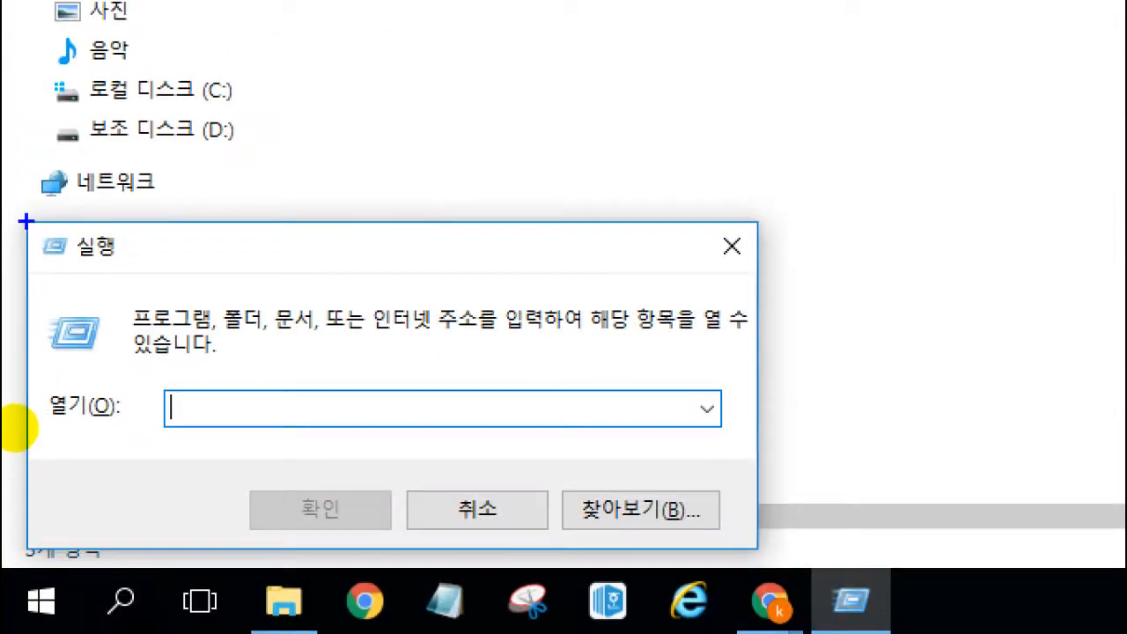
mouse_move(27, 221)
left_mouse_down()
mouse_move(458, 445)
mouse_move(764, 533)
mouse_move(763, 553)
left_mouse_up()
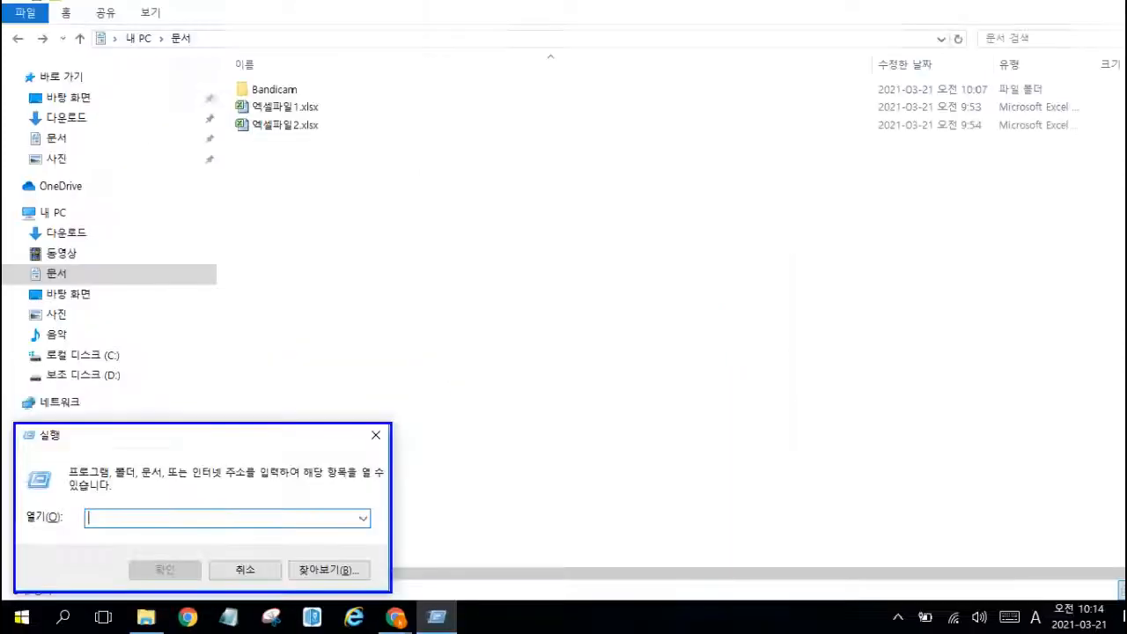
type("re")
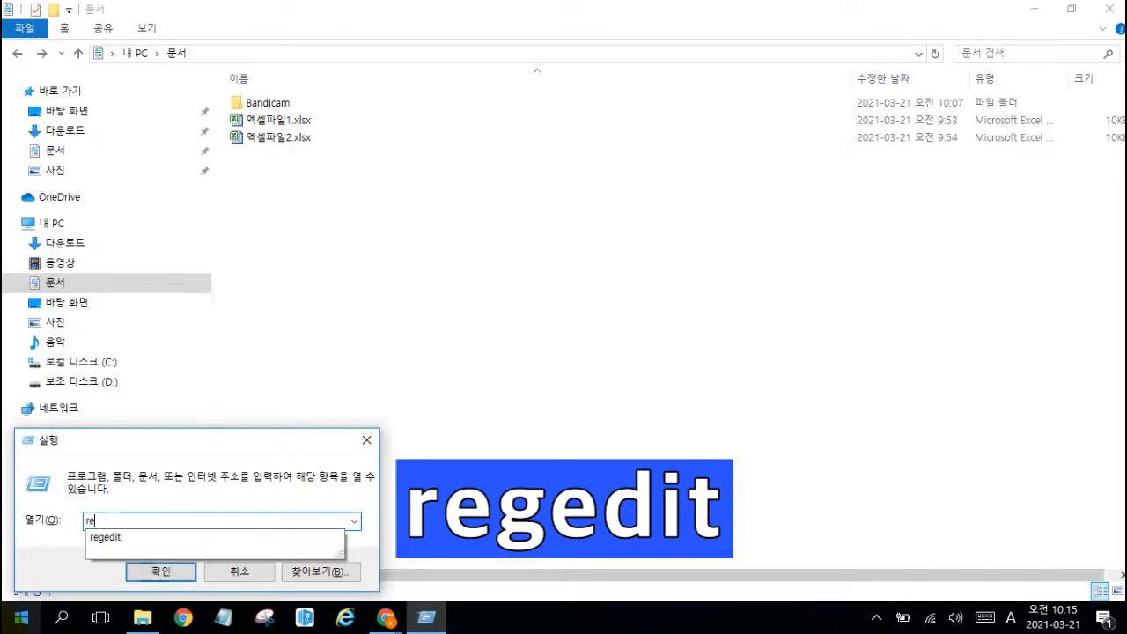
key("Down")
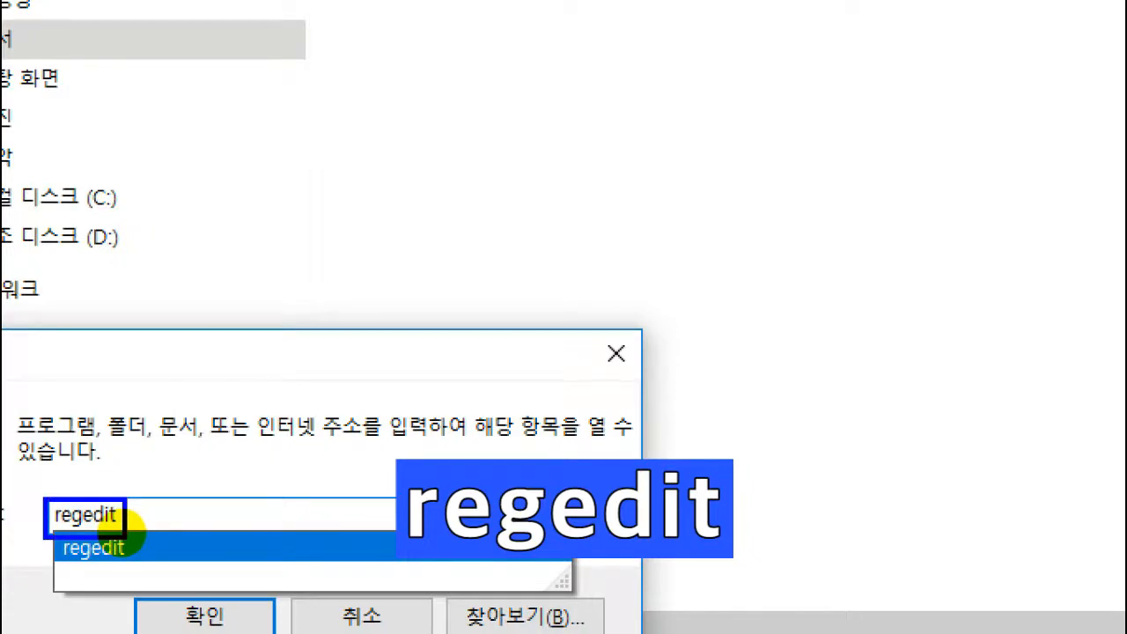
left_click(203, 618)
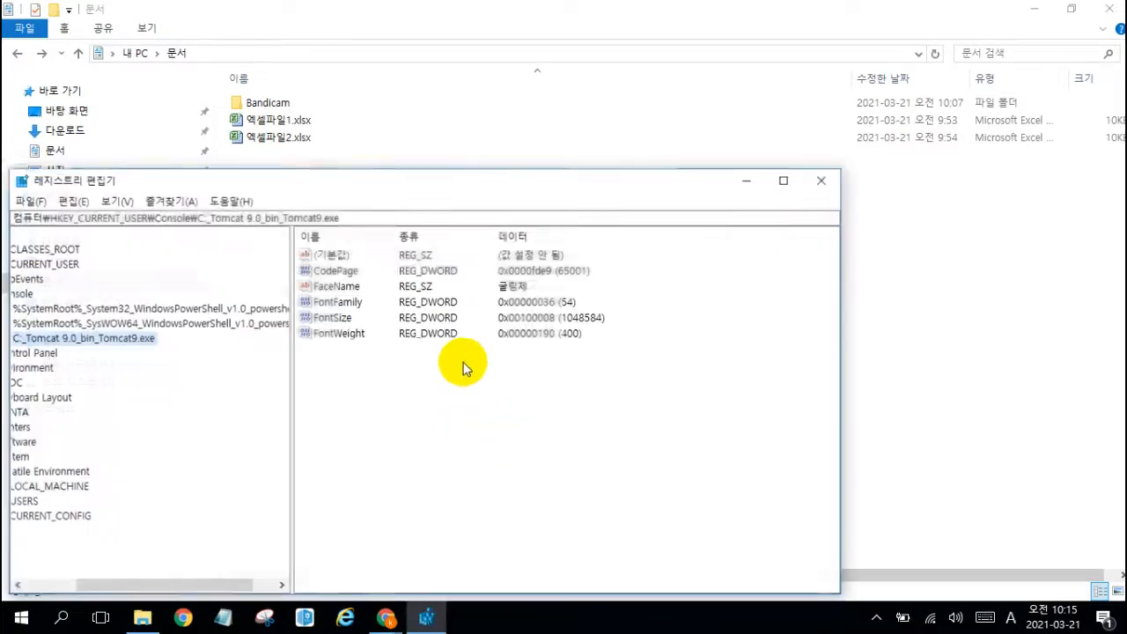
Maximize the Registry Editor, collapse the Console and HKEY_CURRENT_USER branches, and expand HKEY_CURRENT_USER again.
left_click(780, 182)
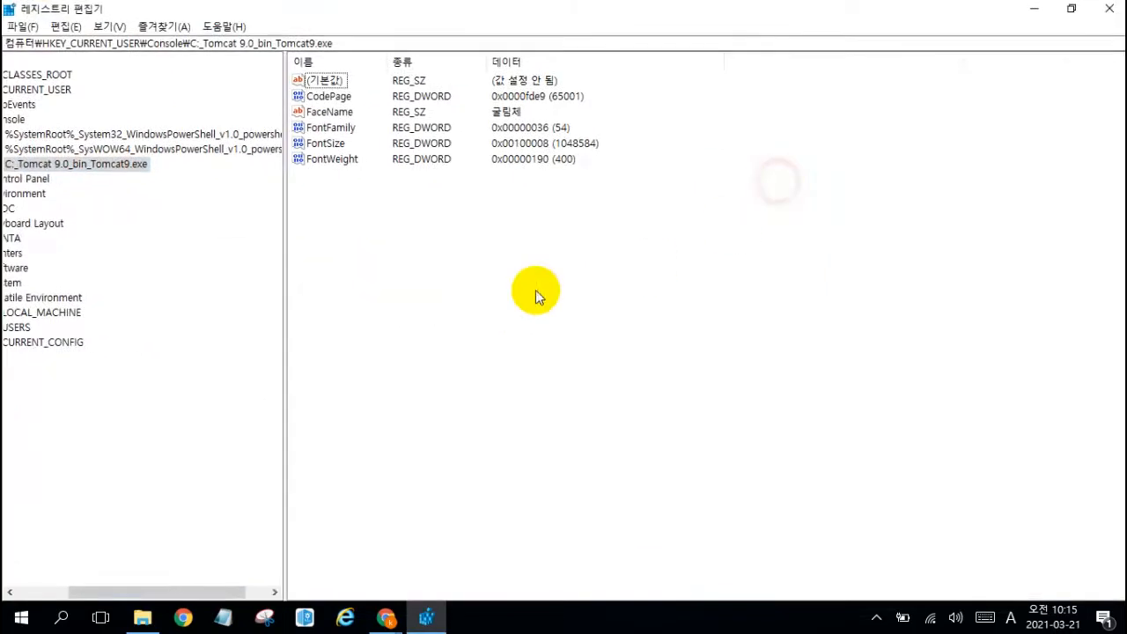
left_click_drag(234, 592, 163, 596)
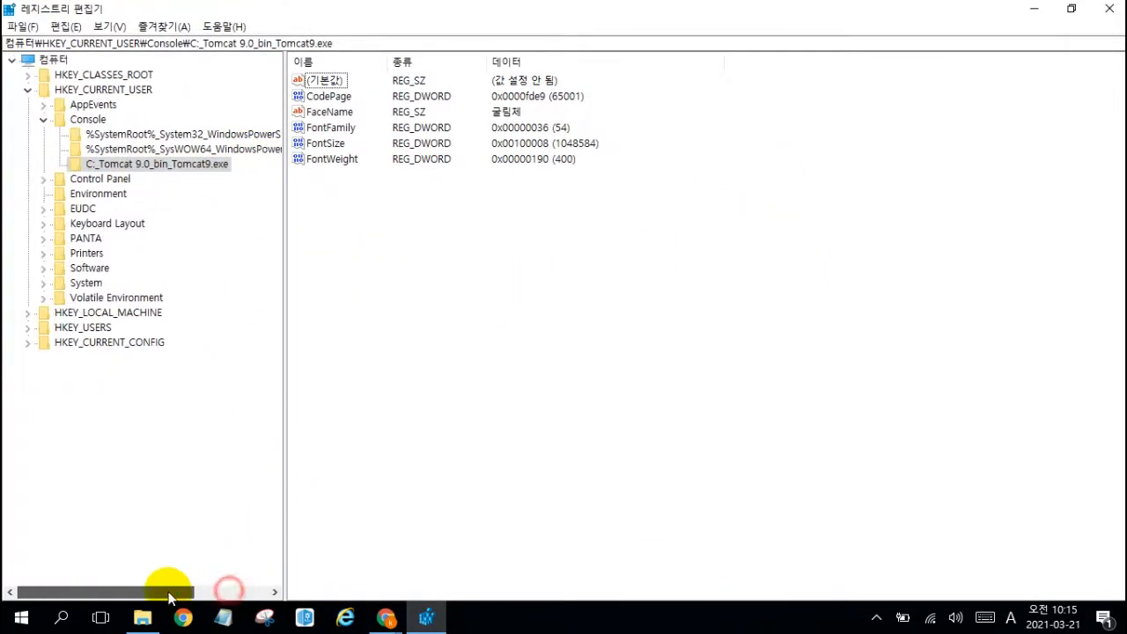
left_click(43, 119)
left_click(28, 90)
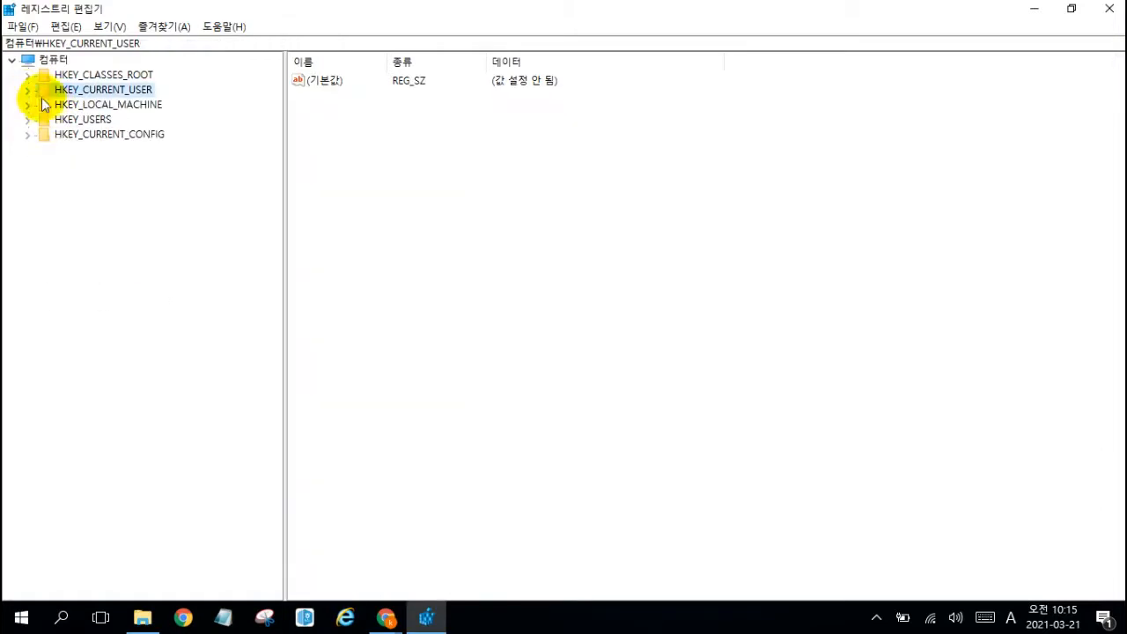
left_click(28, 92)
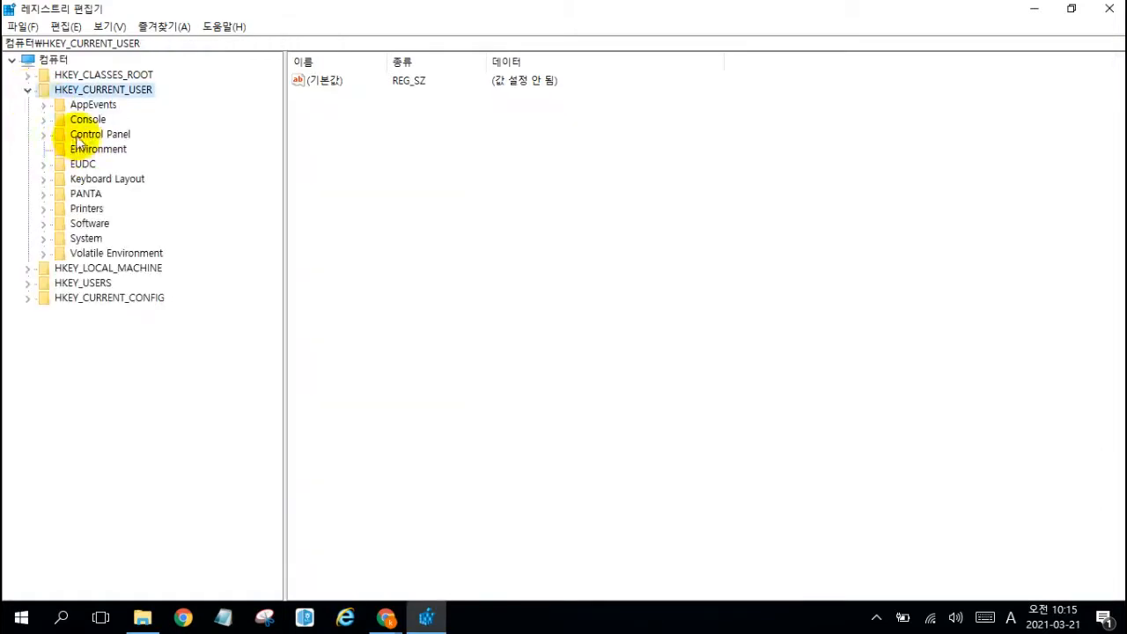
Collapse HKEY_CURRENT_USER and expand HKEY_CLASSES_ROOT to locate the Excel.Sheet.12 key.
left_click(28, 90)
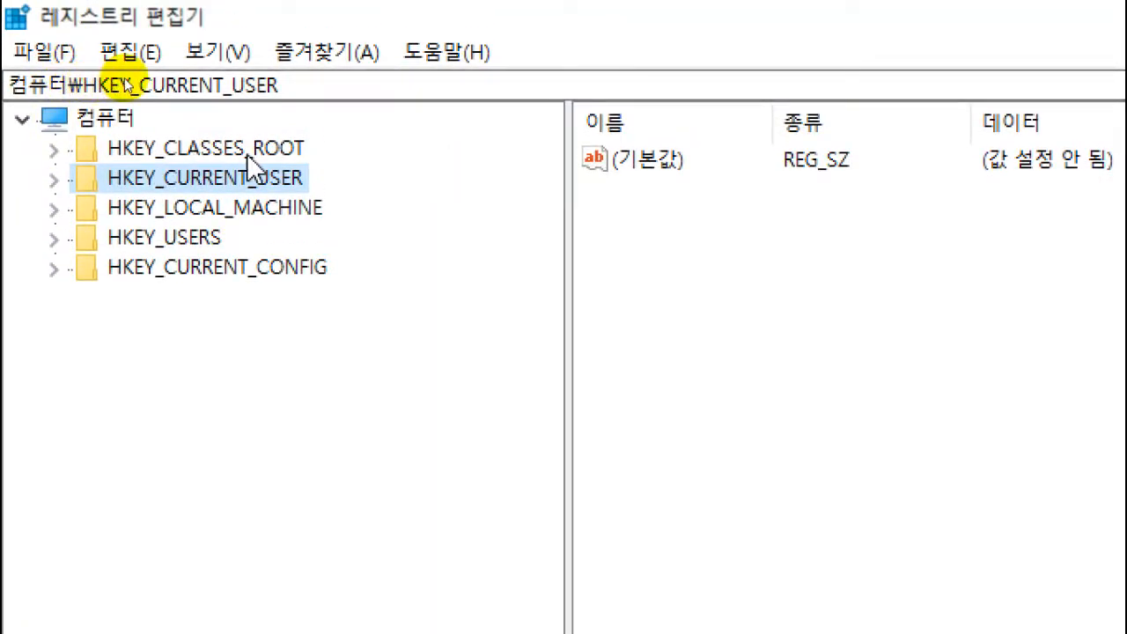
left_click(51, 149)
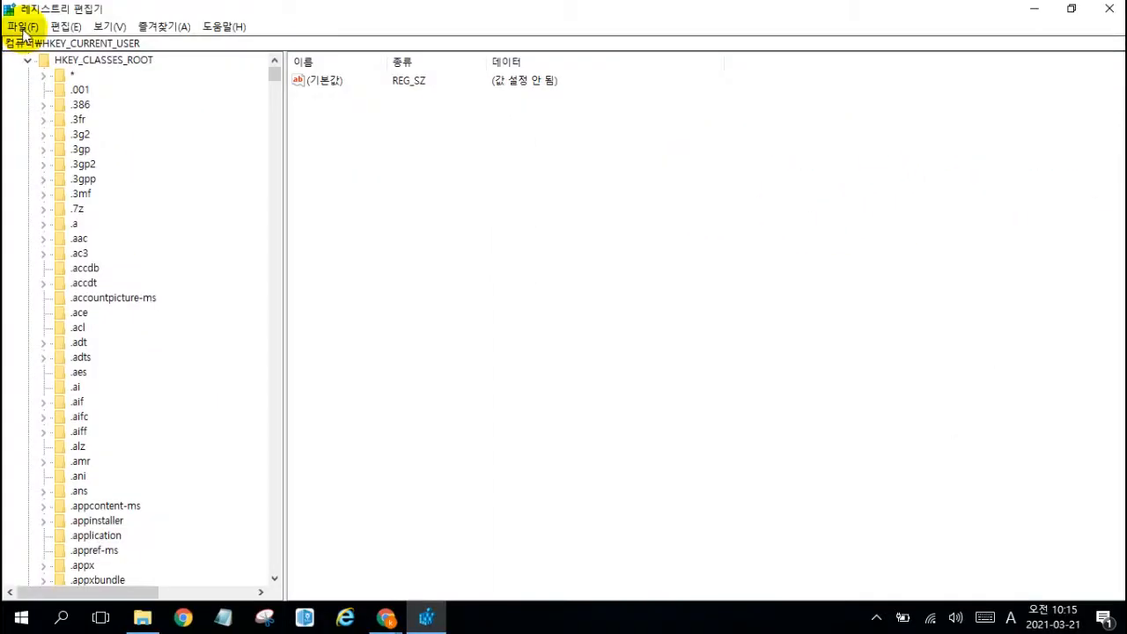
key("alt+Tab")
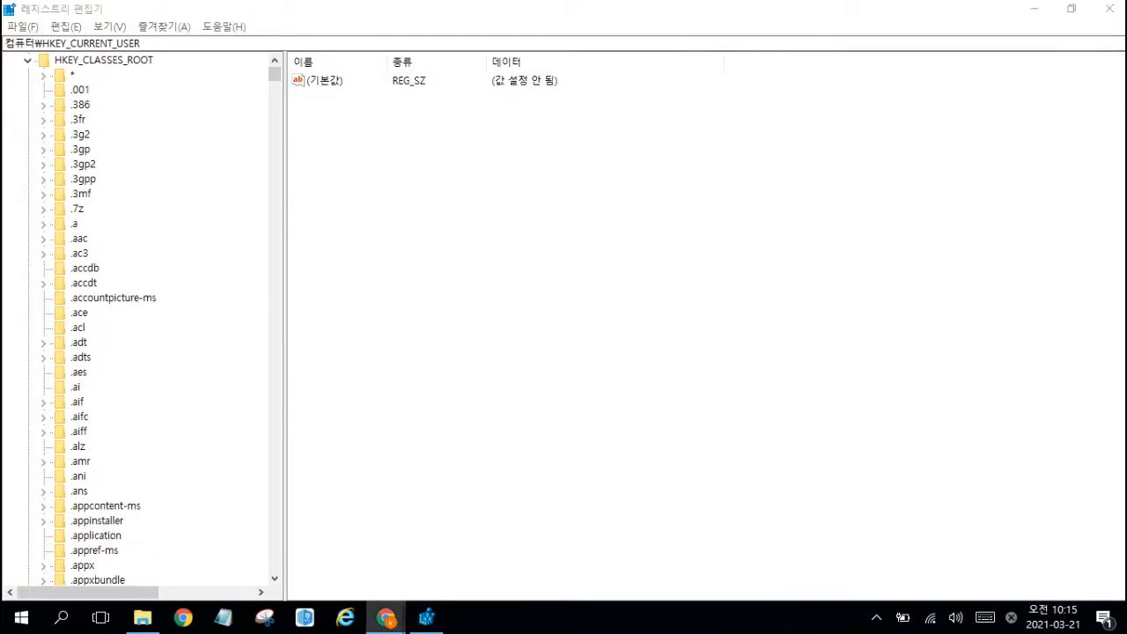
scroll(207, 308, "down", 15)
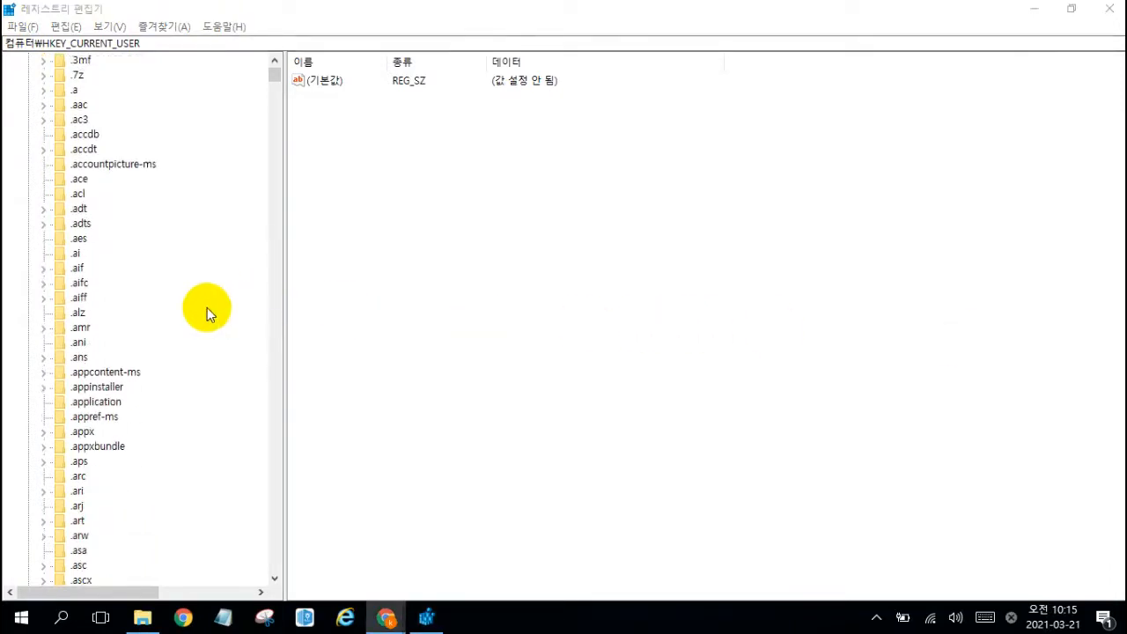
scroll(220, 291, "down", 9)
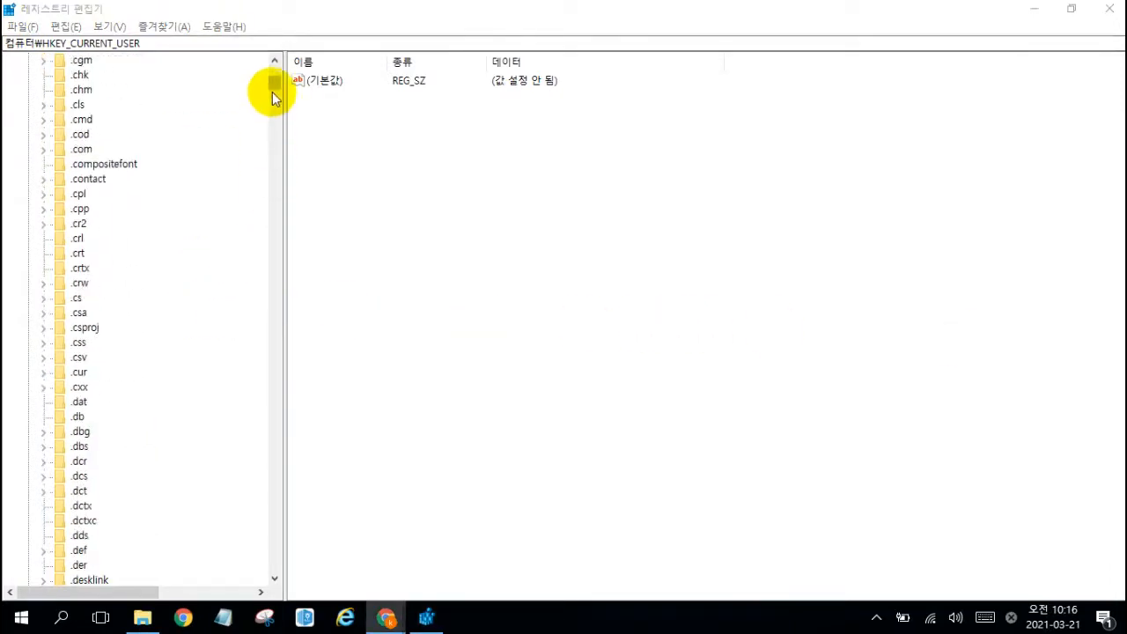
left_click_drag(272, 93, 274, 240)
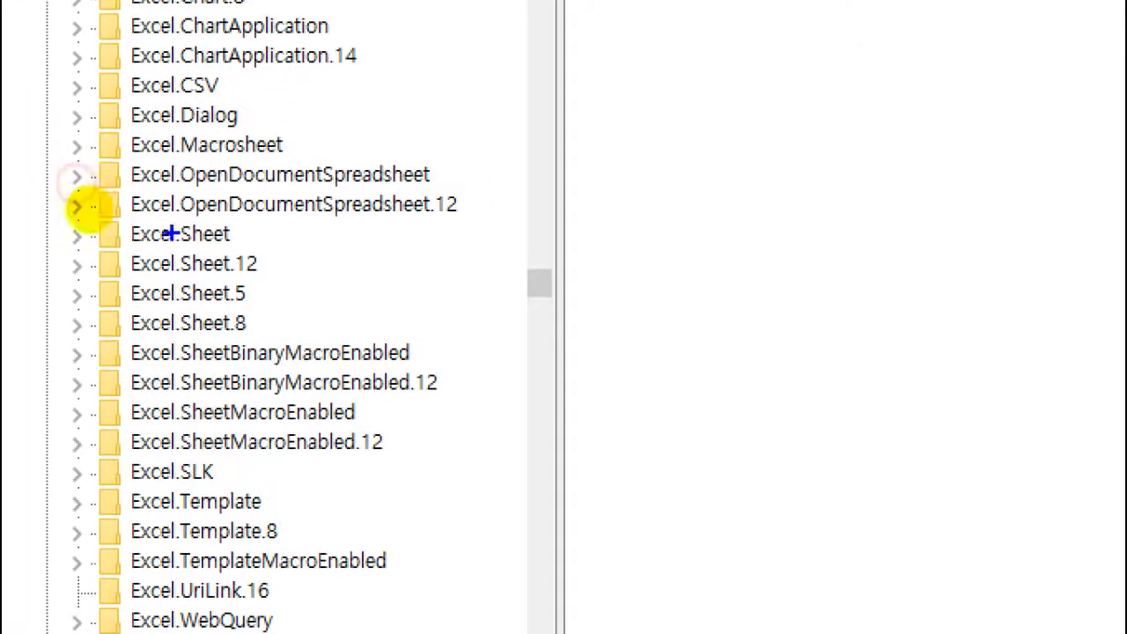
left_click_drag(44, 253, 274, 278)
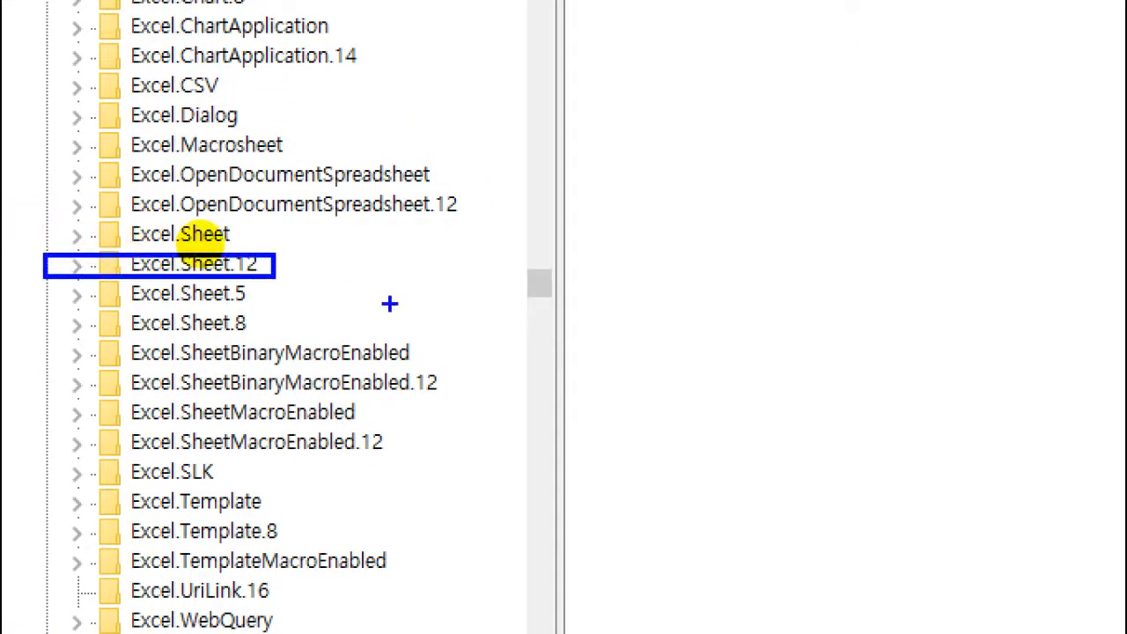
key("Escape")
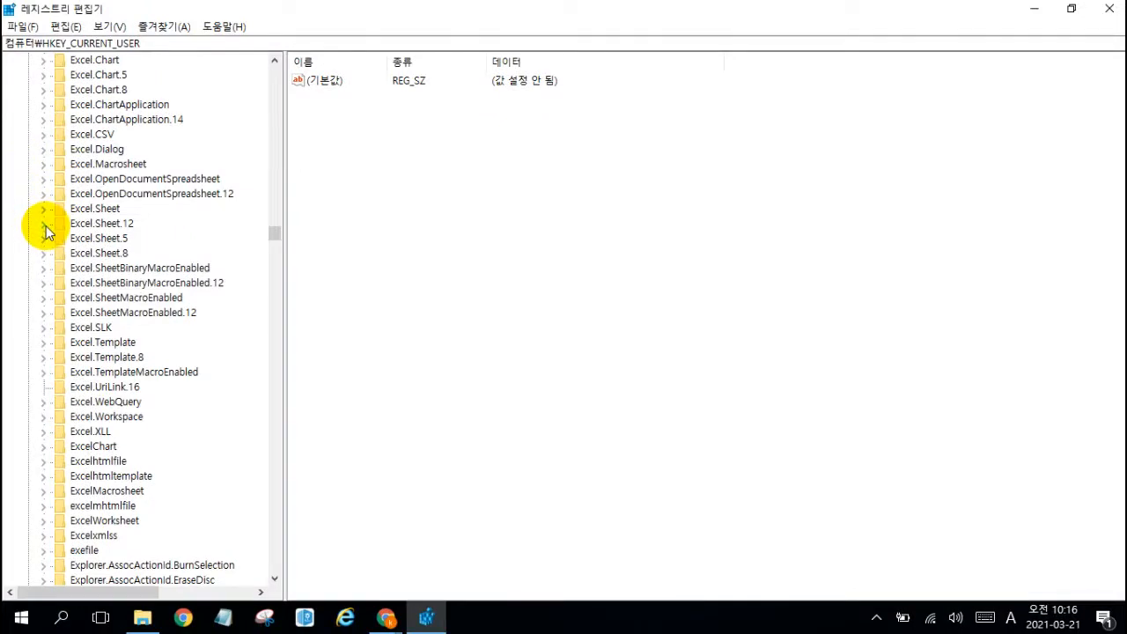
Expand the Excel.Sheet.12 key through shell and Open to reach the command and ddeexec subkeys.
left_click(43, 223)
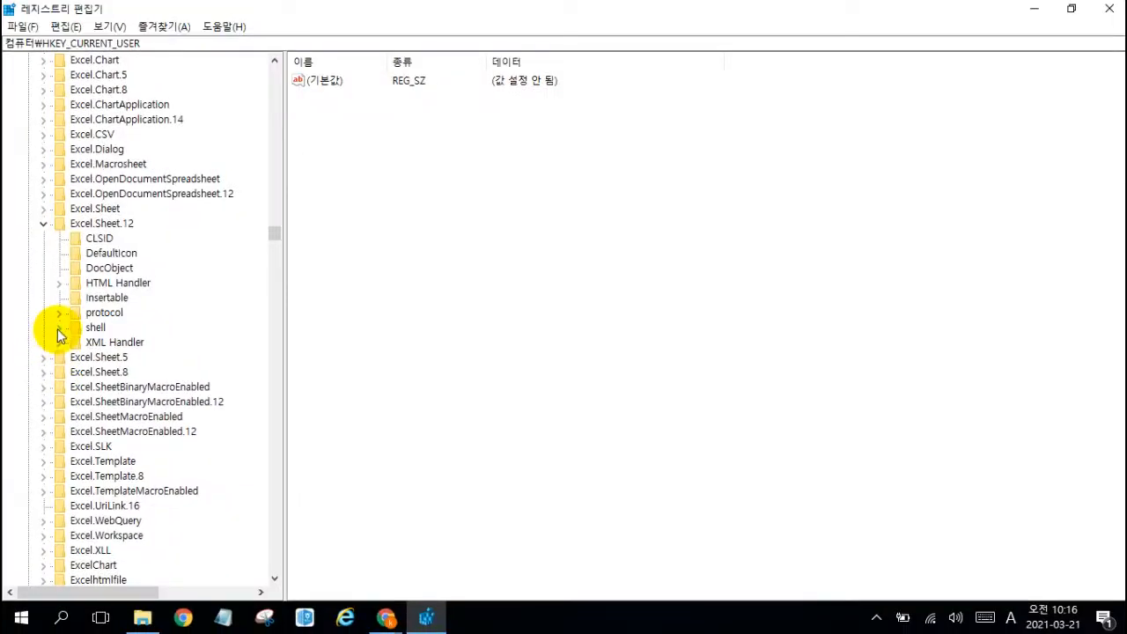
left_click(58, 328)
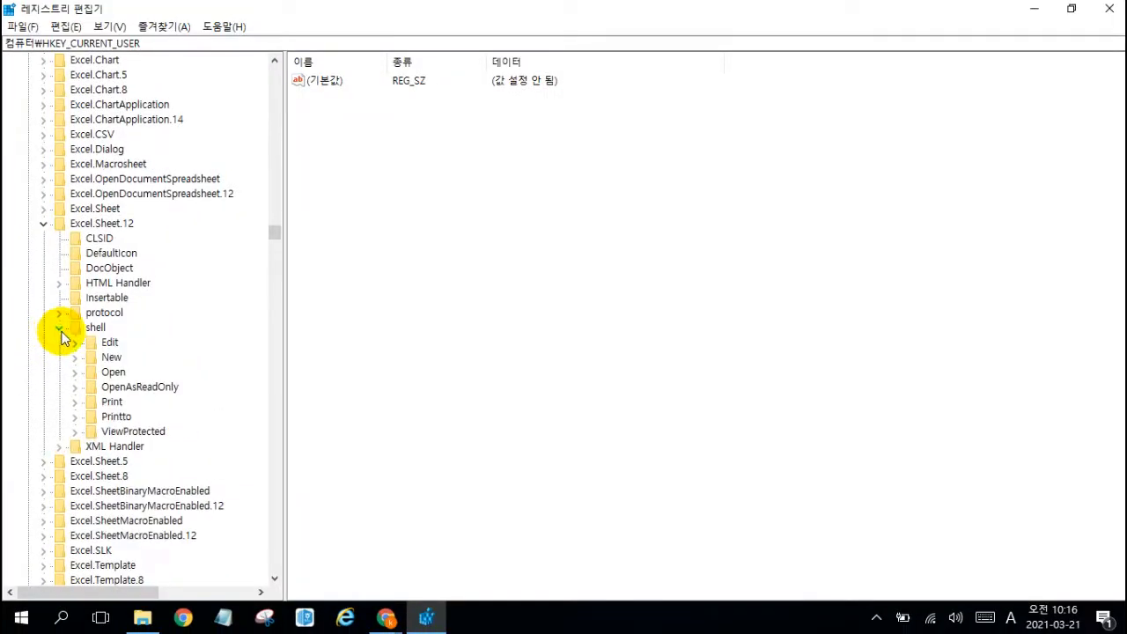
key("ctrl+1")
left_click(72, 373)
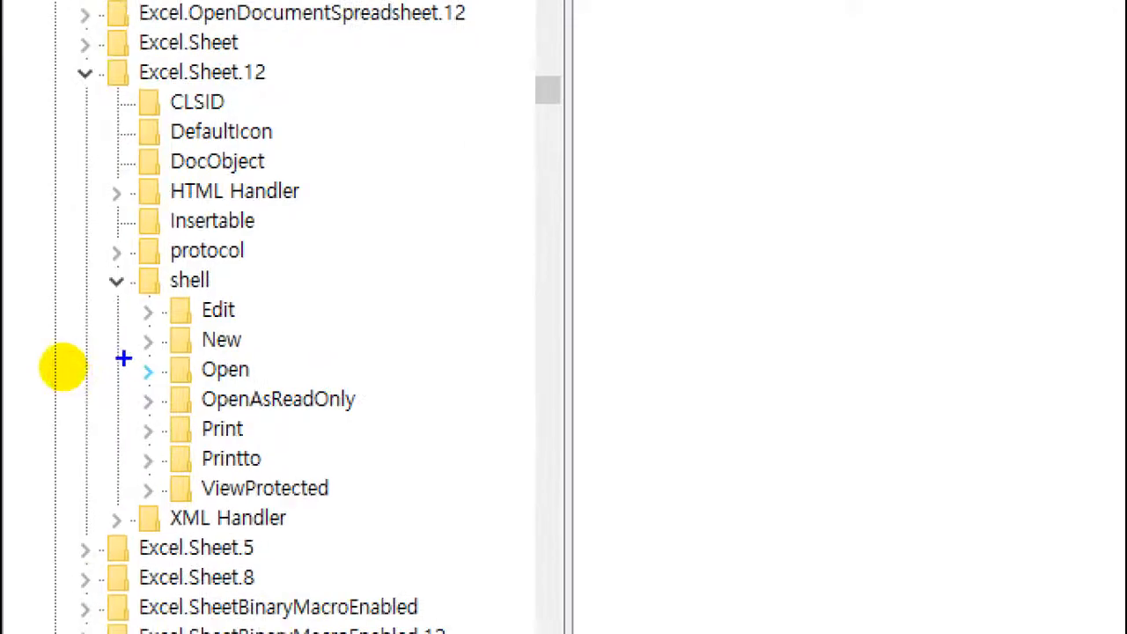
left_click_drag(62, 366, 144, 382)
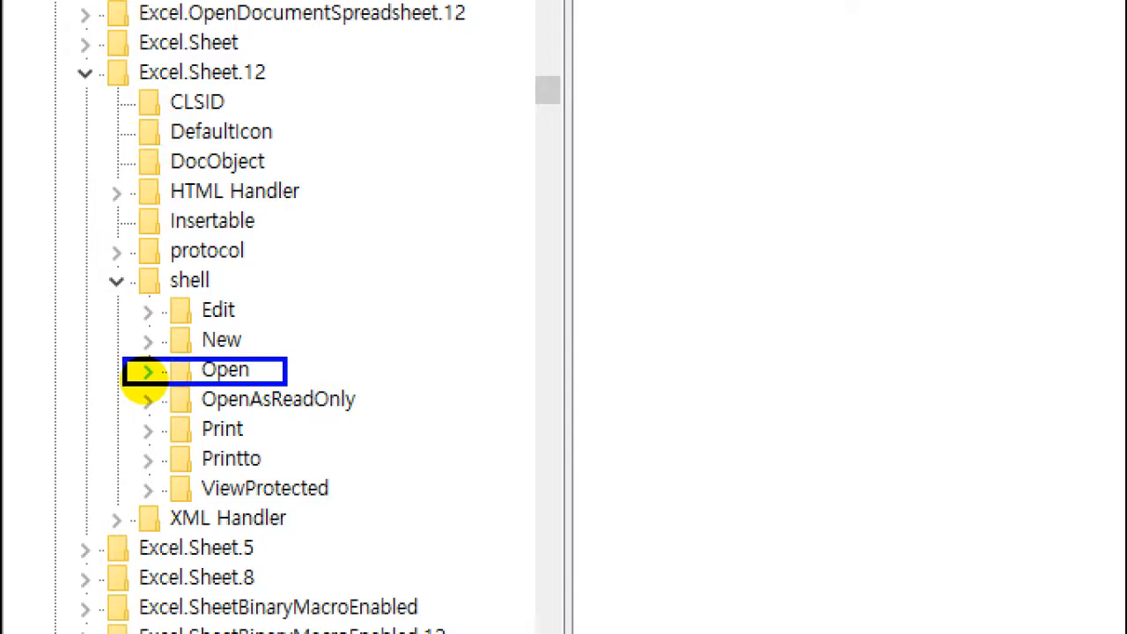
key("Escape")
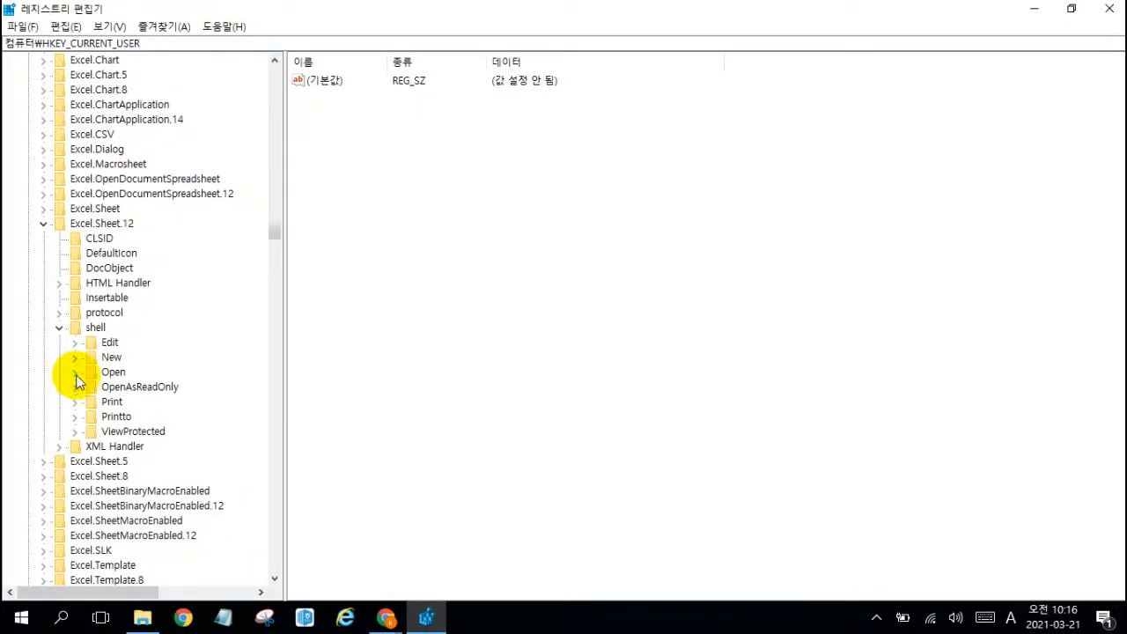
left_click(73, 372)
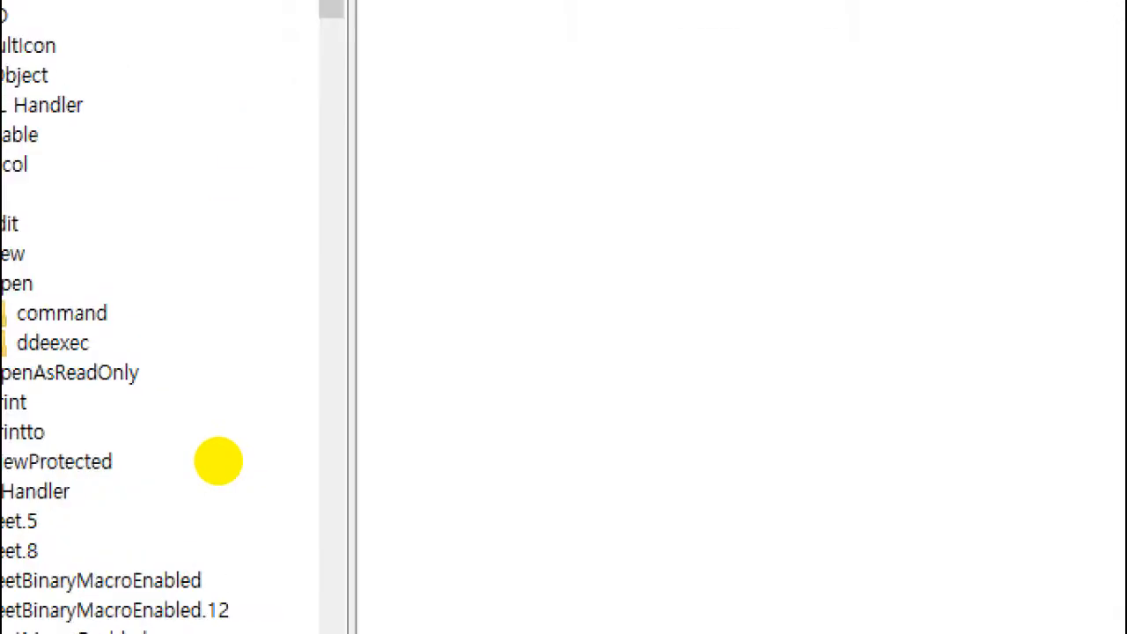
left_click(4, 423)
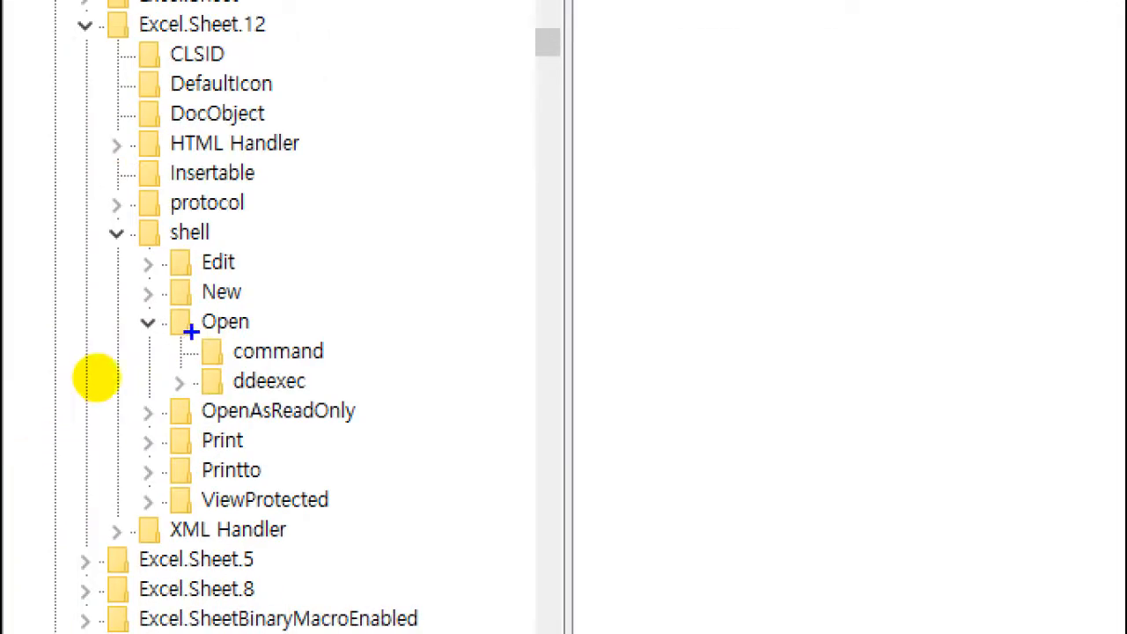
mouse_move(192, 334)
left_mouse_down()
mouse_move(354, 401)
mouse_move(361, 392)
left_mouse_up()
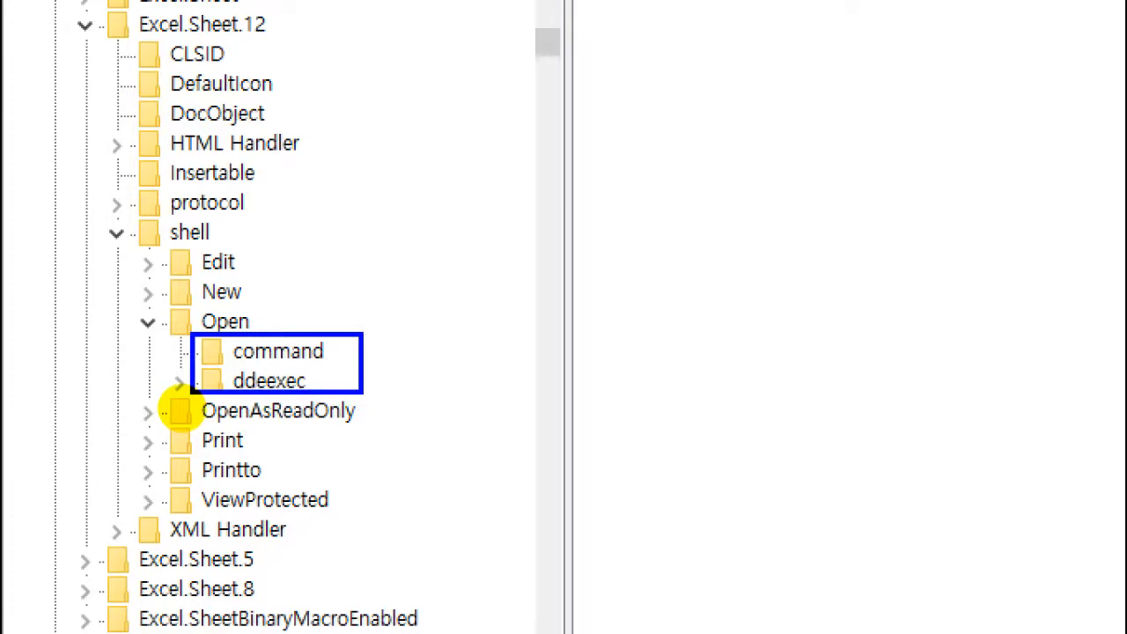
key("Escape")
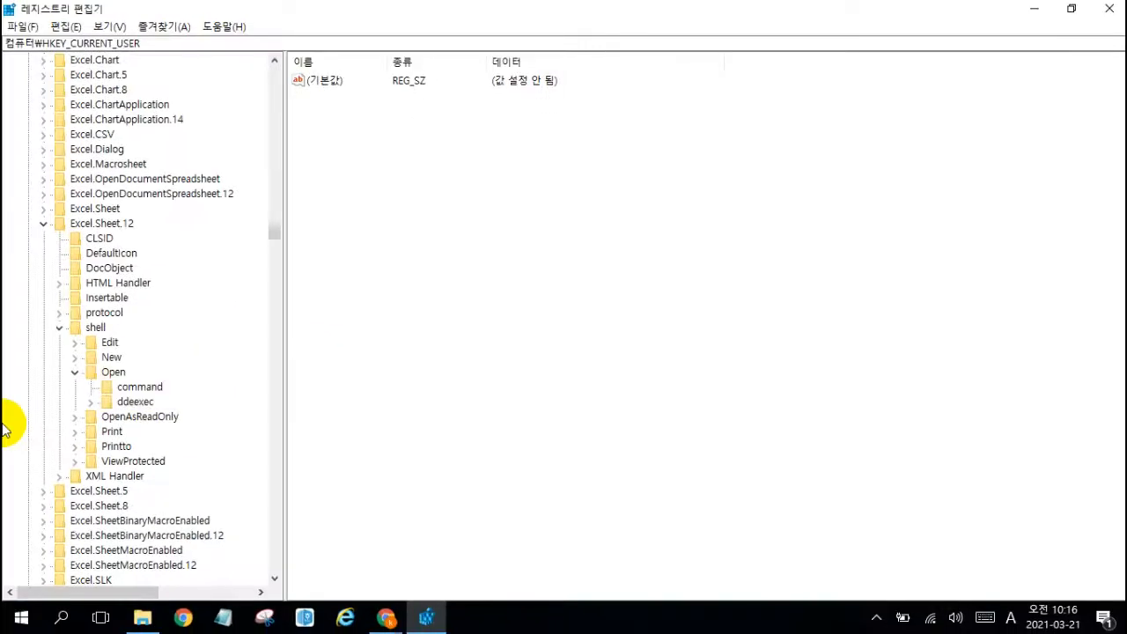
Delete the ddeexec key under Excel.Sheet.12\shell\Open and confirm its permanent removal.
key("alt+Tab")
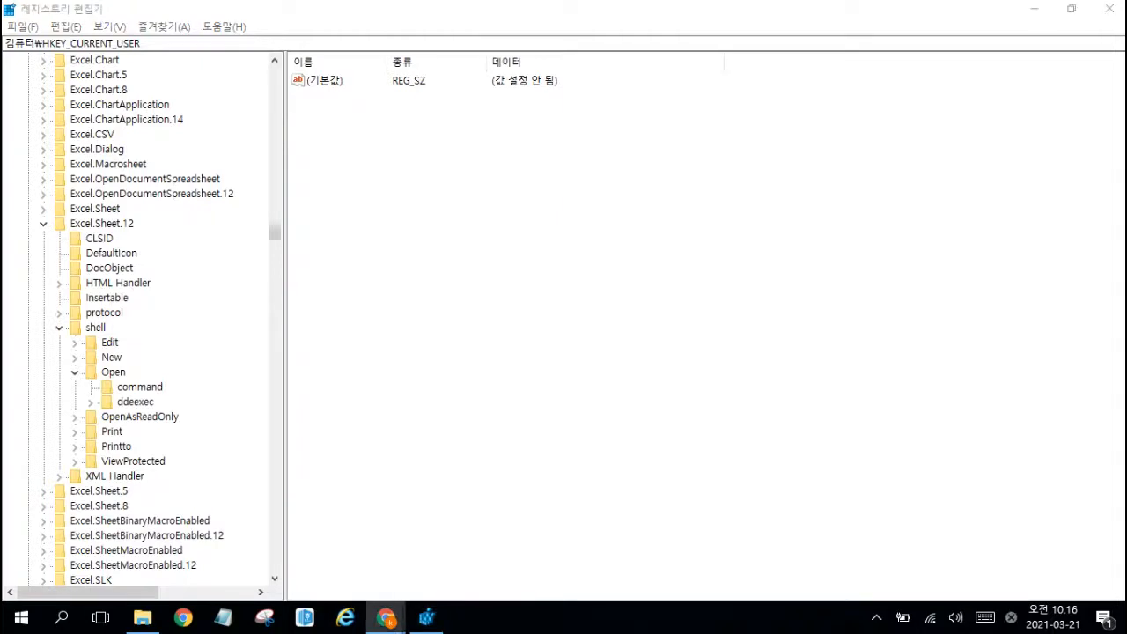
left_click(144, 403)
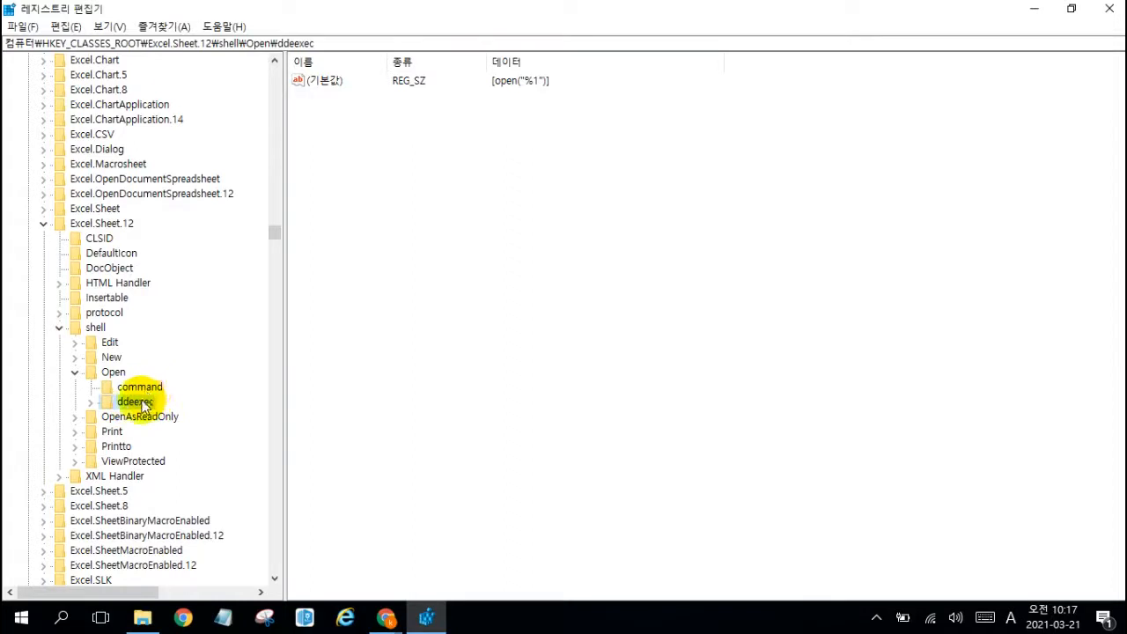
right_click(143, 405)
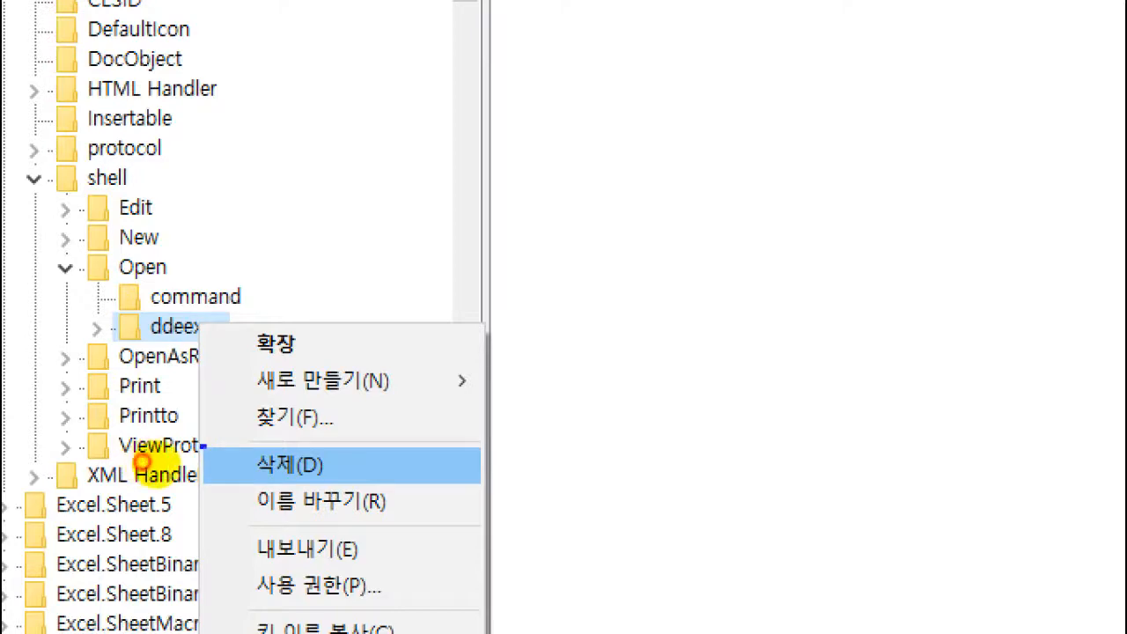
left_click(73, 502)
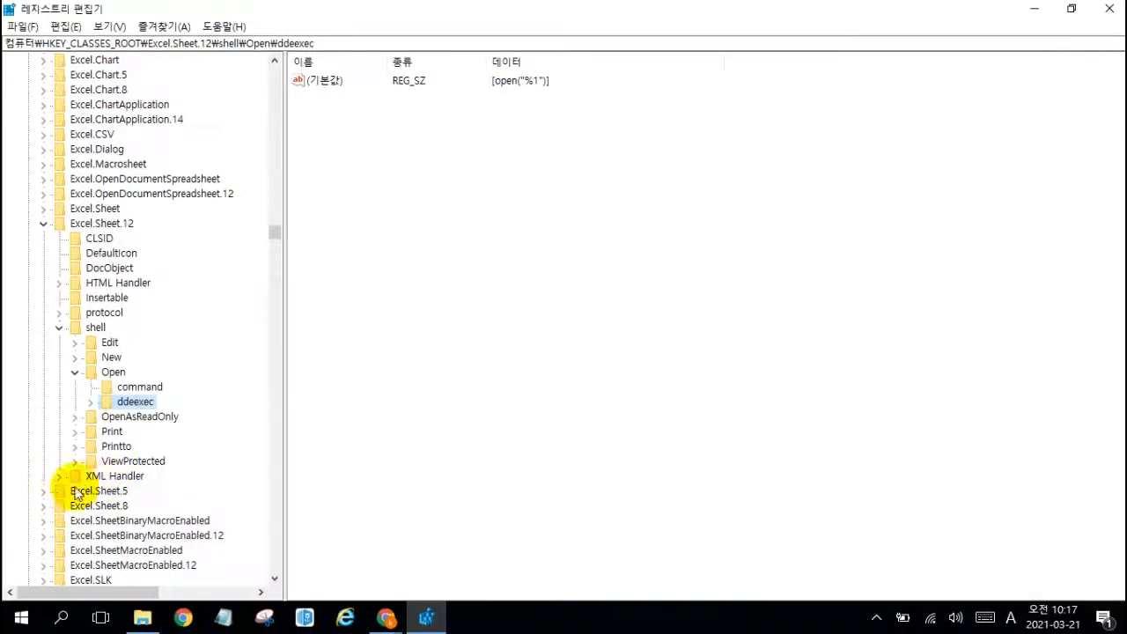
right_click(151, 405)
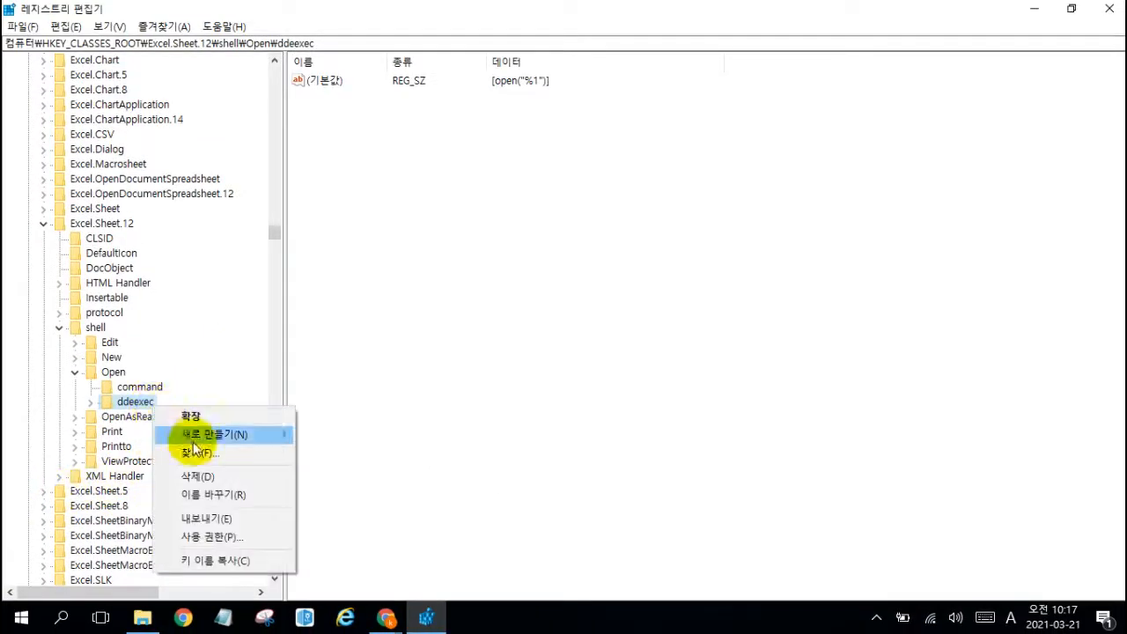
left_click(214, 476)
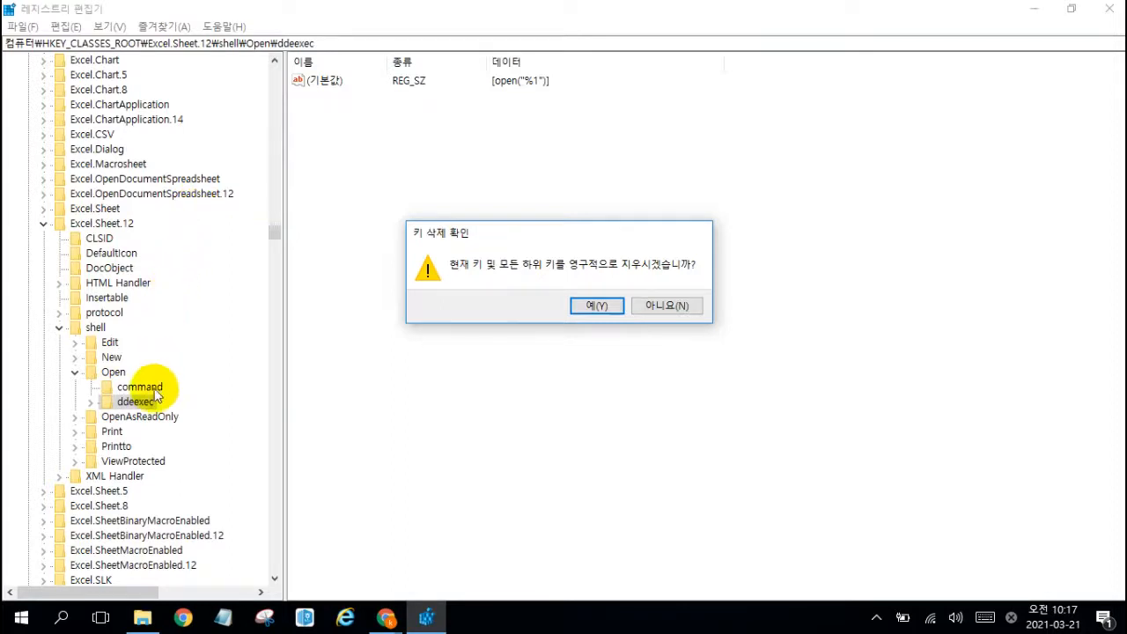
left_click(590, 310)
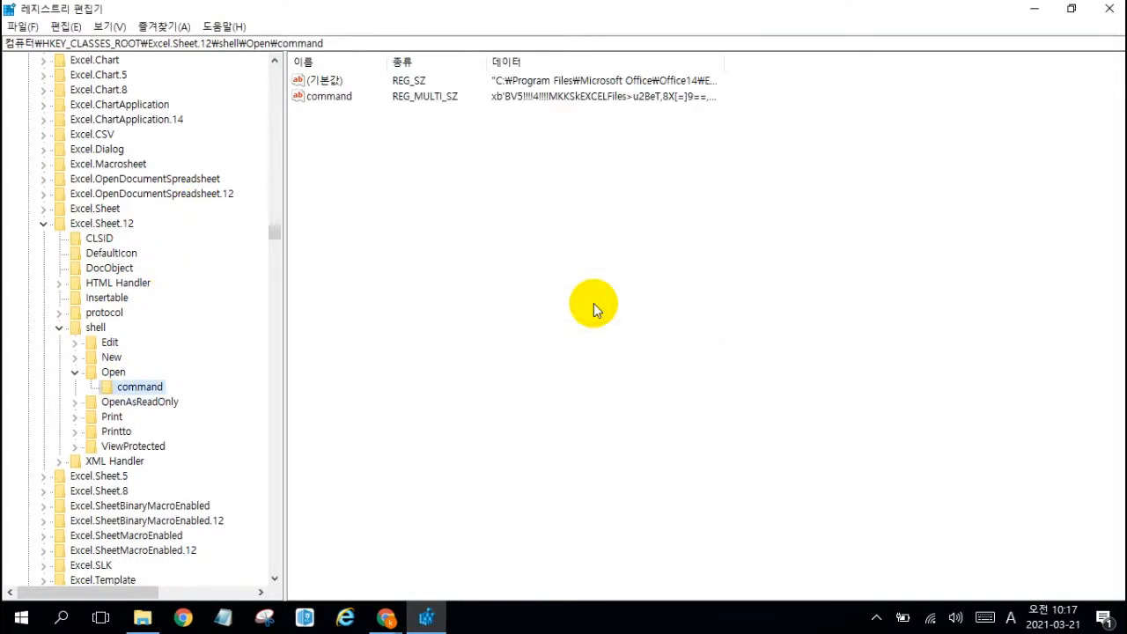
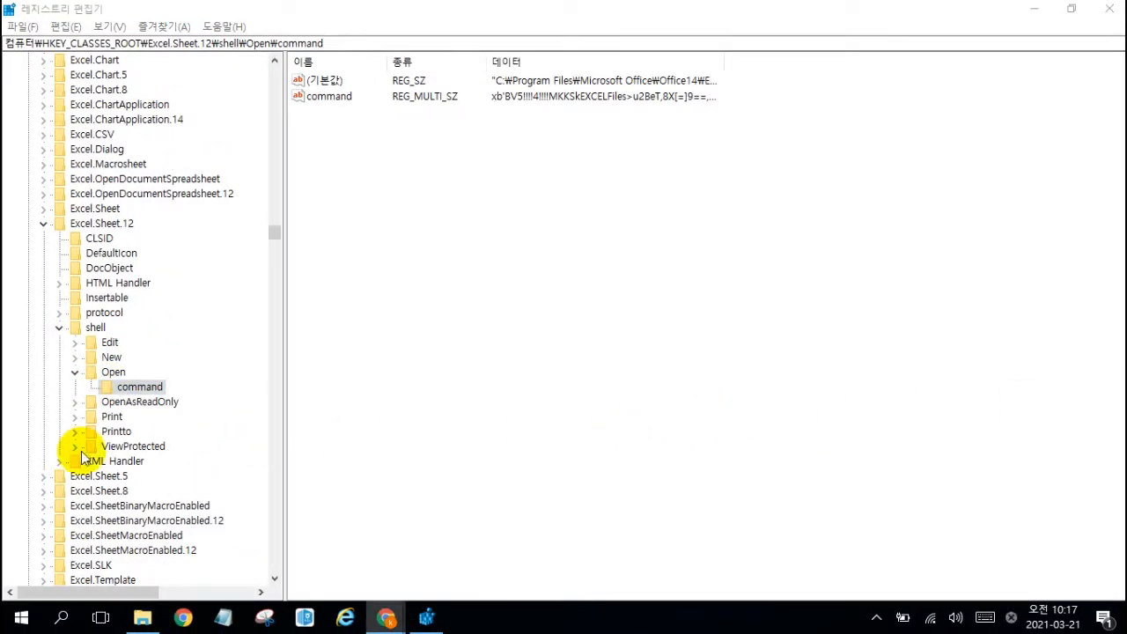
Delete the REG_MULTI_SZ value named command from the Open\command key and confirm the deletion.
left_click(139, 391)
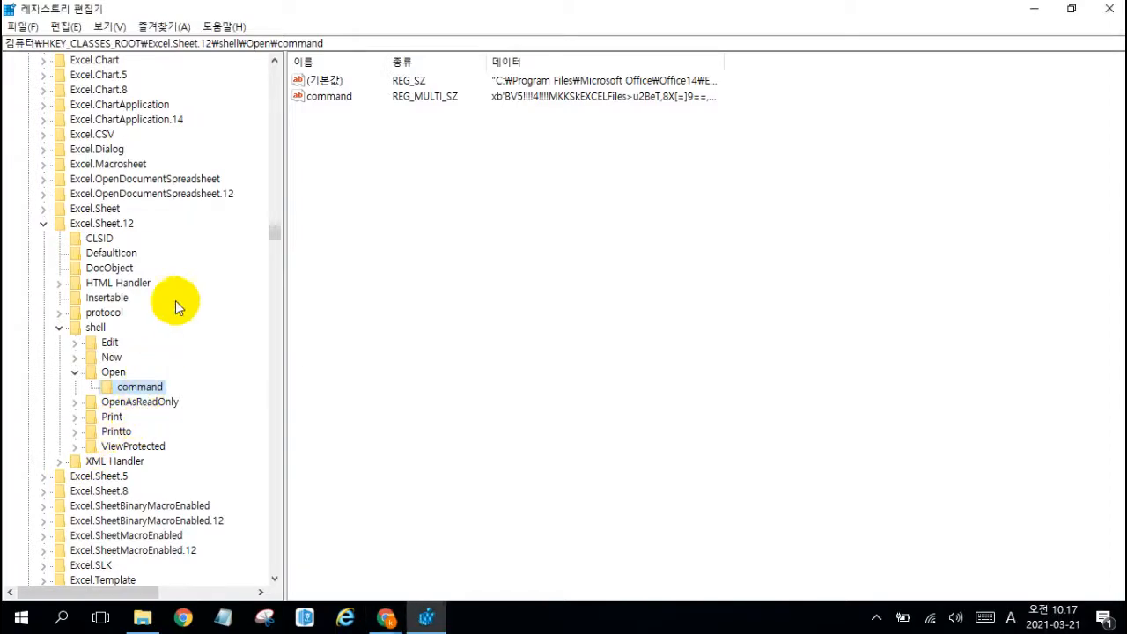
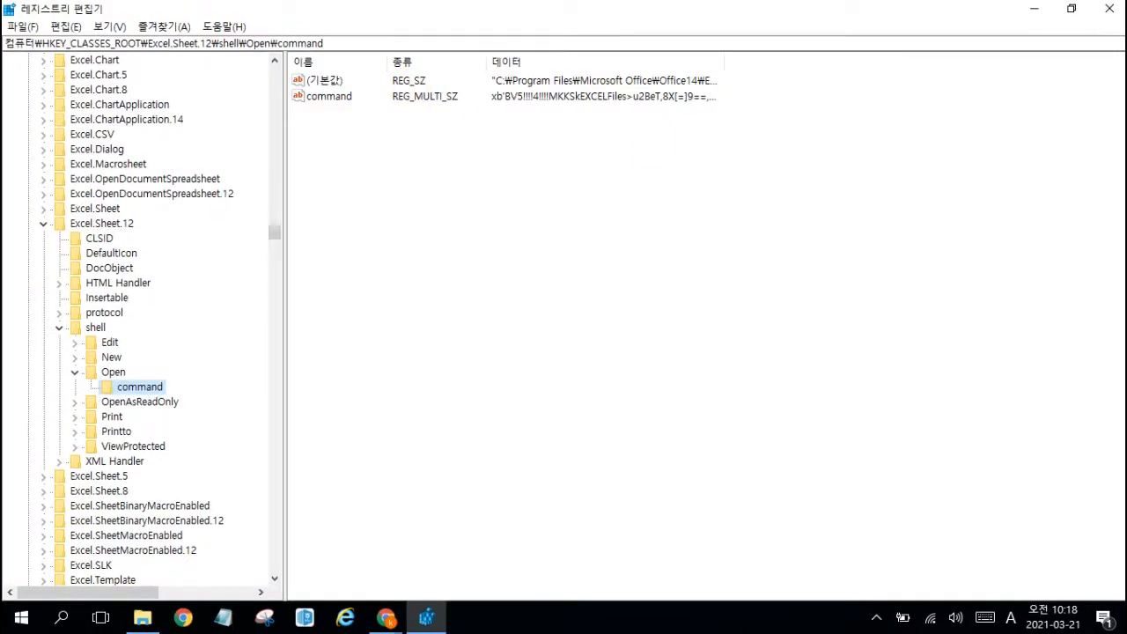
left_click(341, 99)
left_click(346, 104)
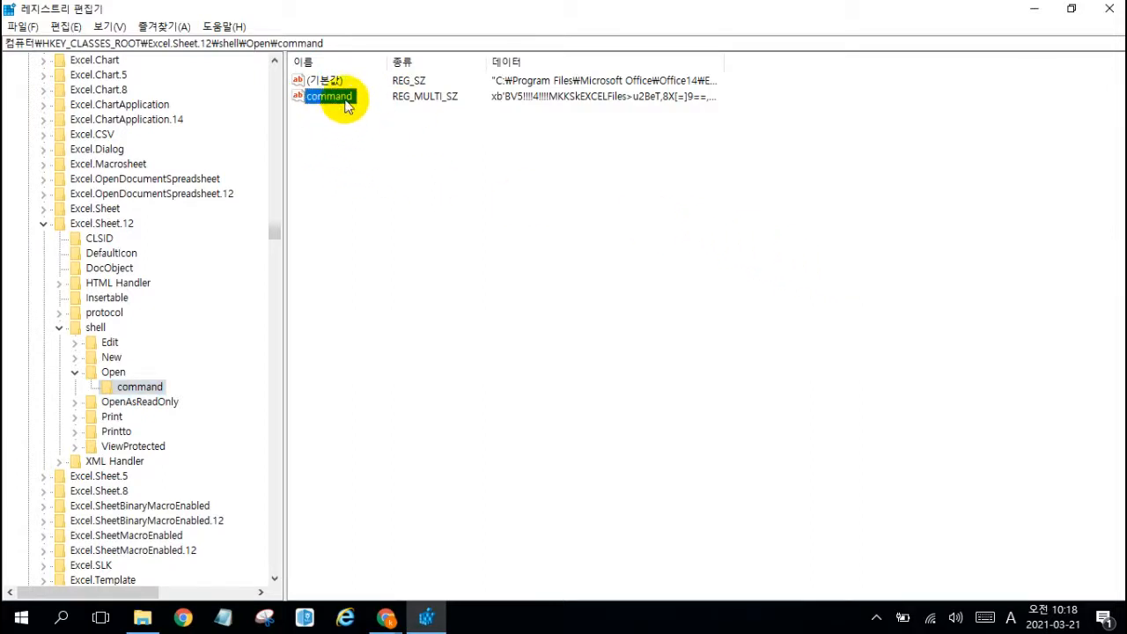
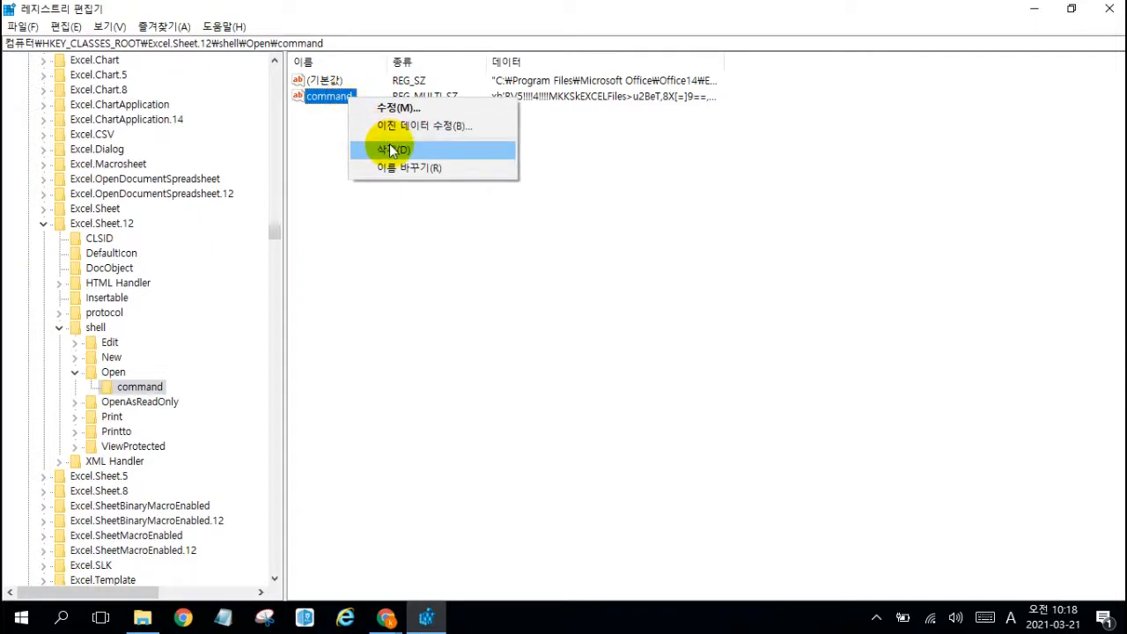
left_click(393, 152)
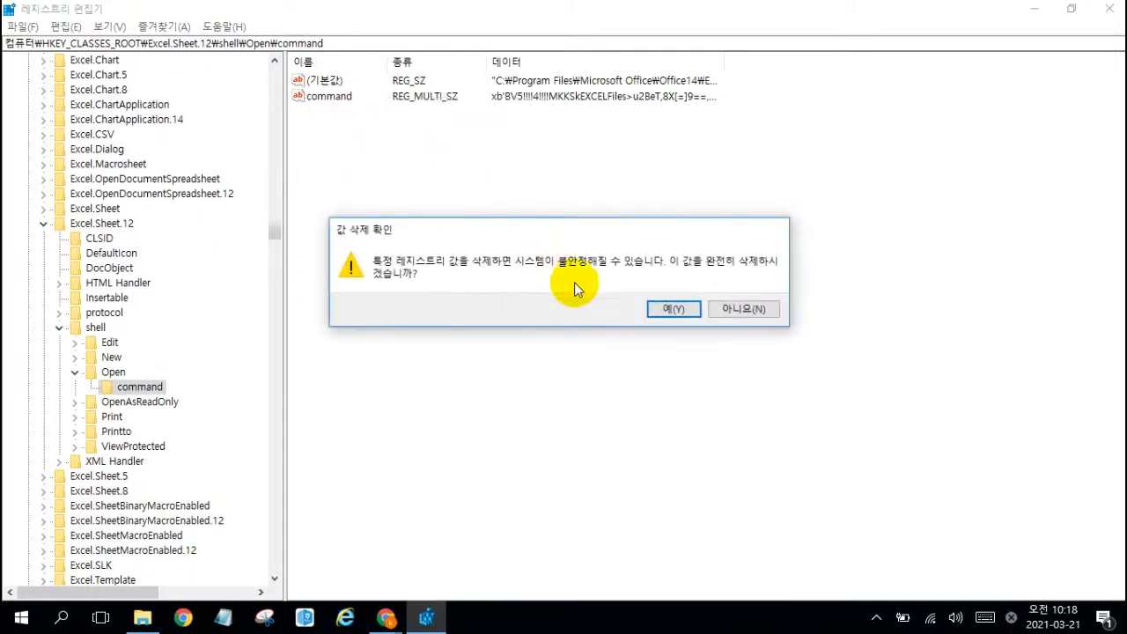
left_click(672, 309)
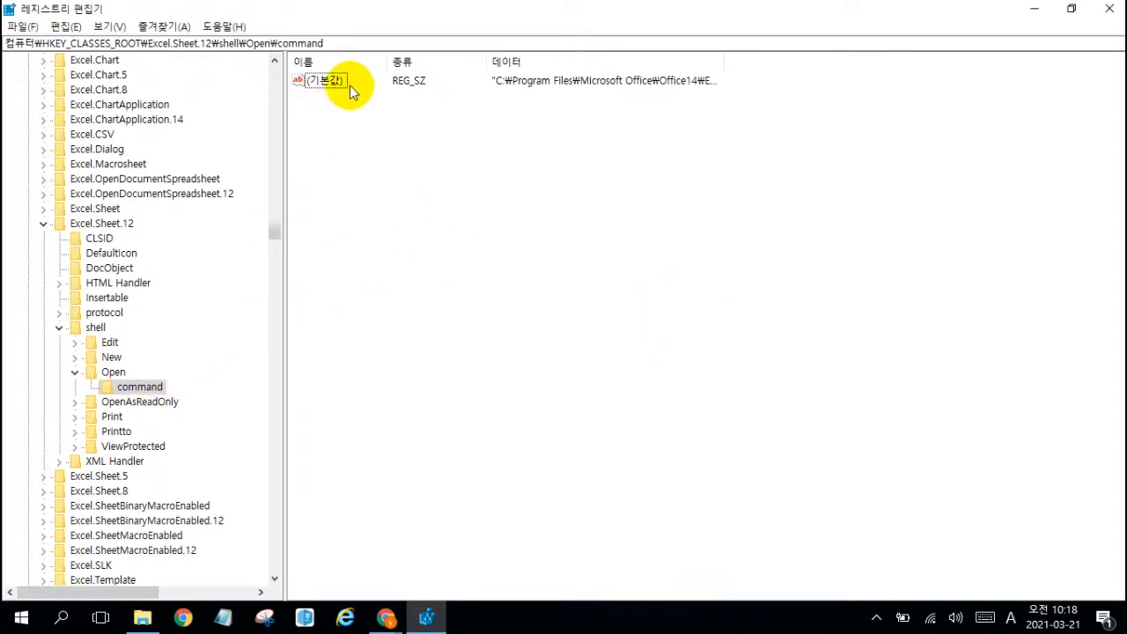
Open the default value of the Open\command key for editing and examine the /dde switch in its data.
key("alt+Tab")
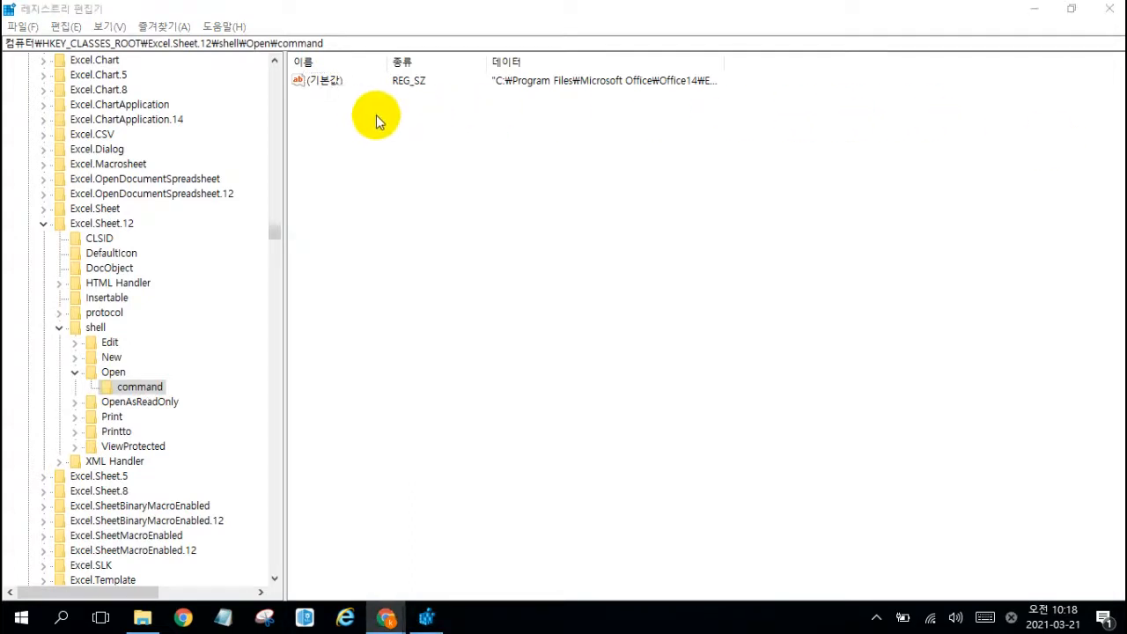
left_click(331, 86)
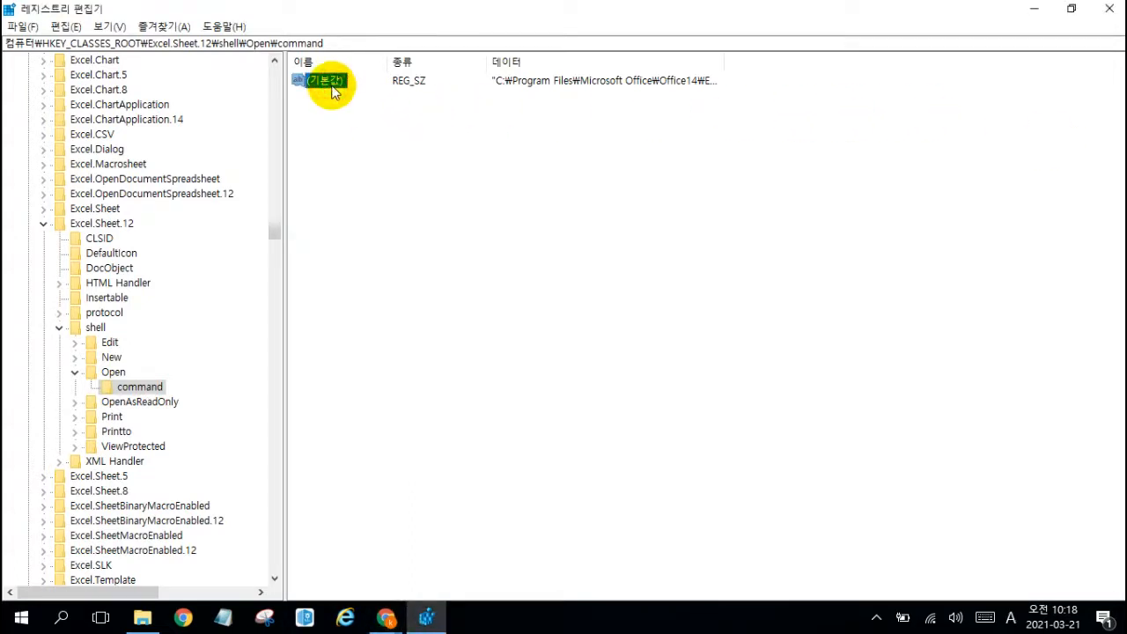
right_click(334, 86)
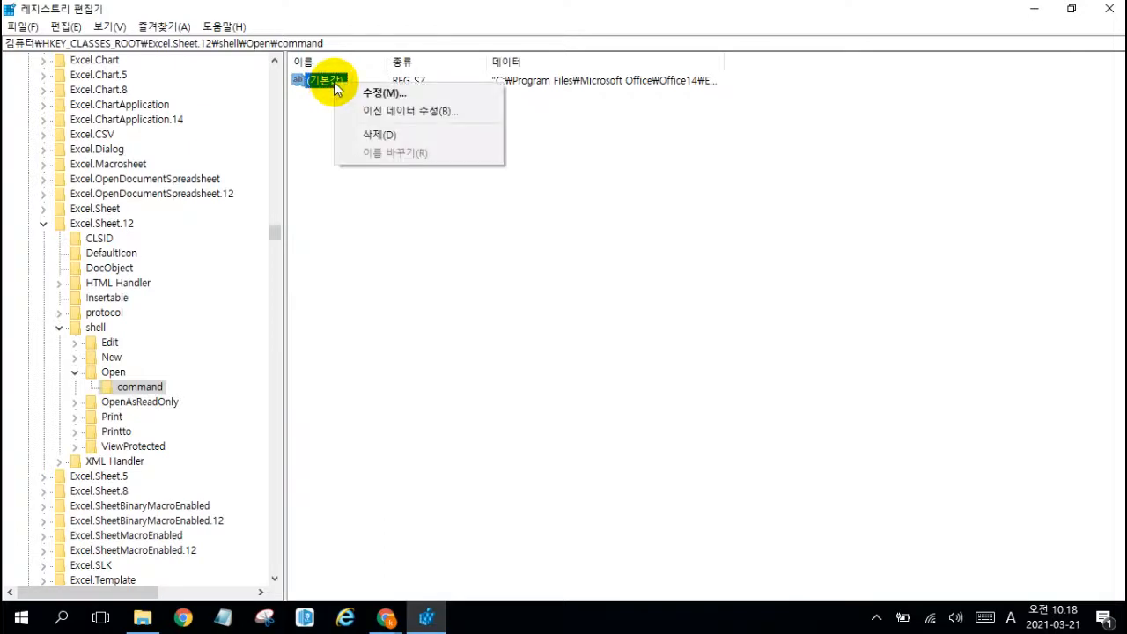
left_click(427, 98)
left_click_drag(353, 89, 681, 184)
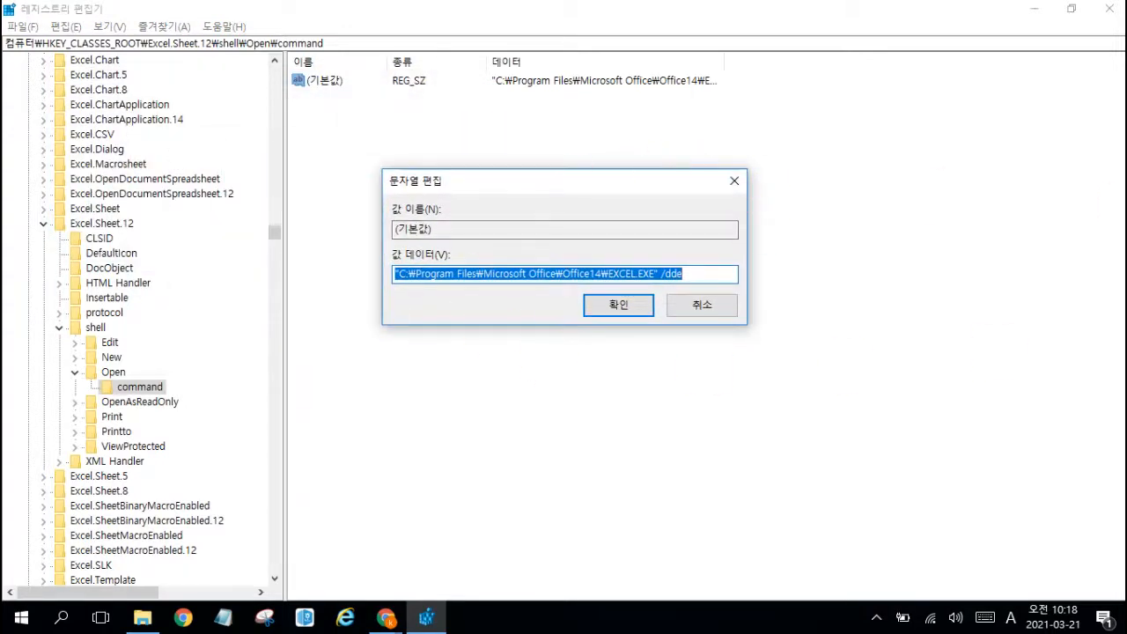
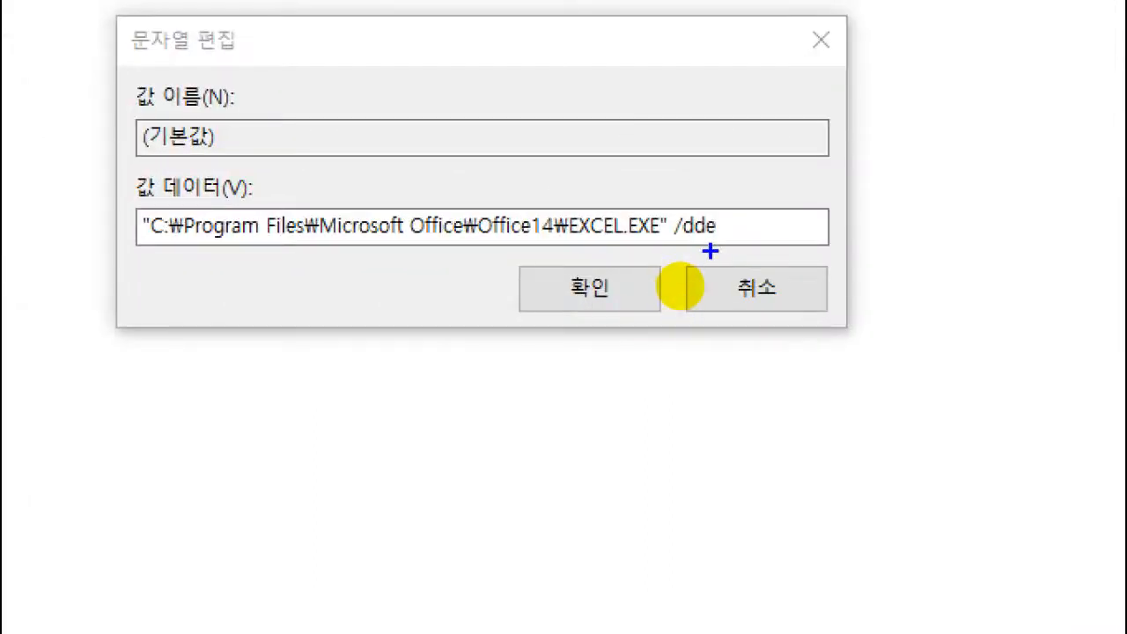
mouse_move(709, 252)
left_mouse_down()
mouse_move(608, 251)
mouse_move(642, 177)
mouse_move(674, 261)
left_mouse_up()
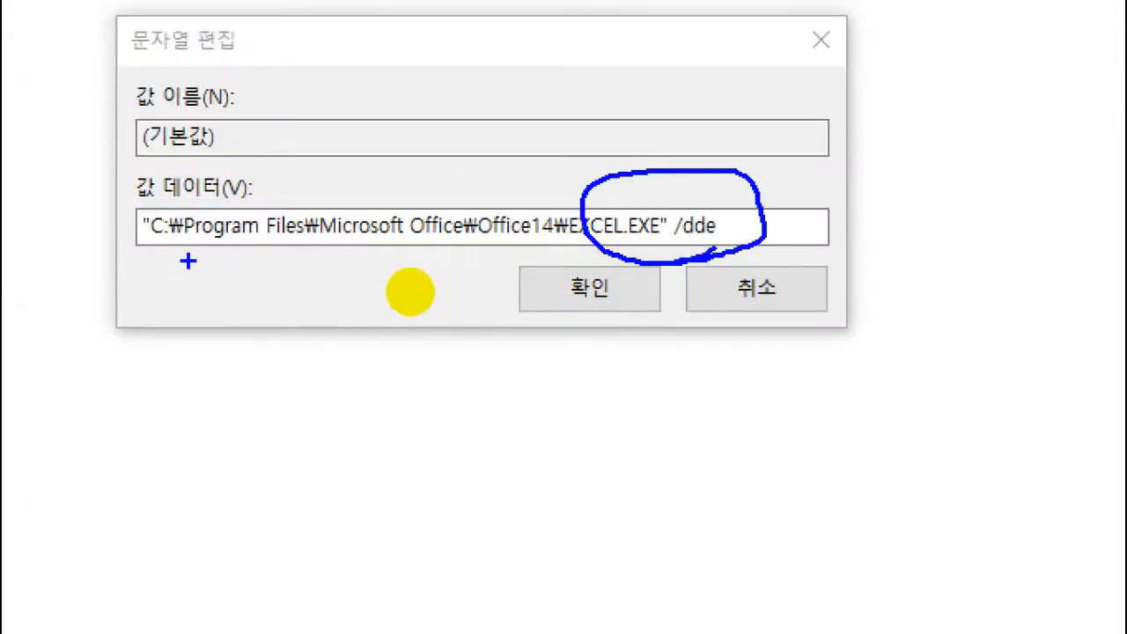
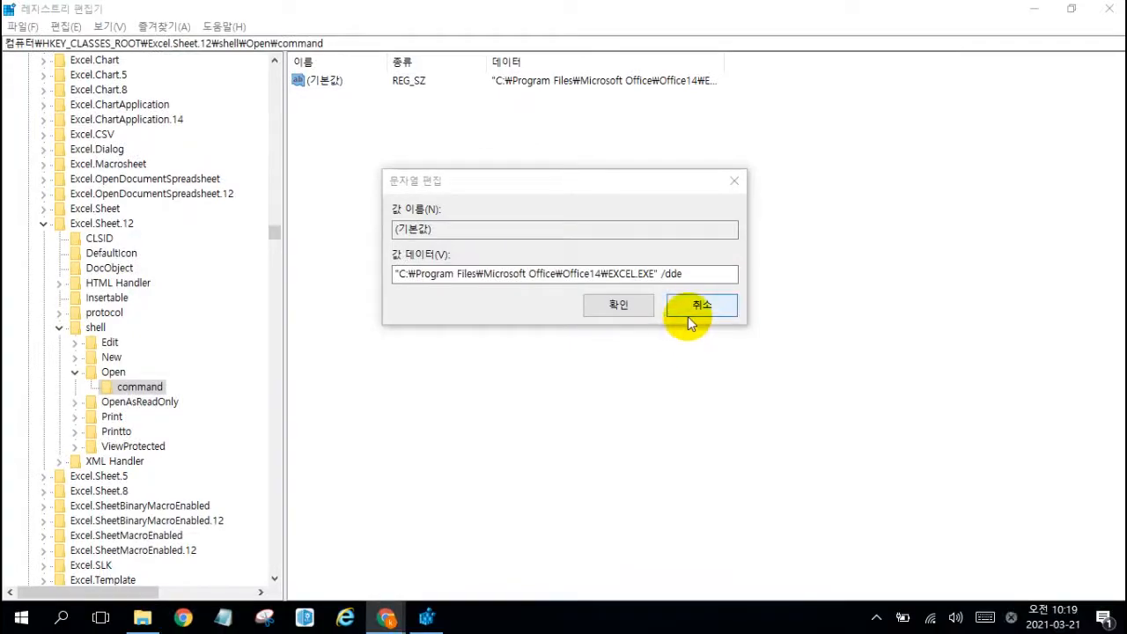
Try to remove the /dde switch from the end of the default value's data.
left_click(698, 273)
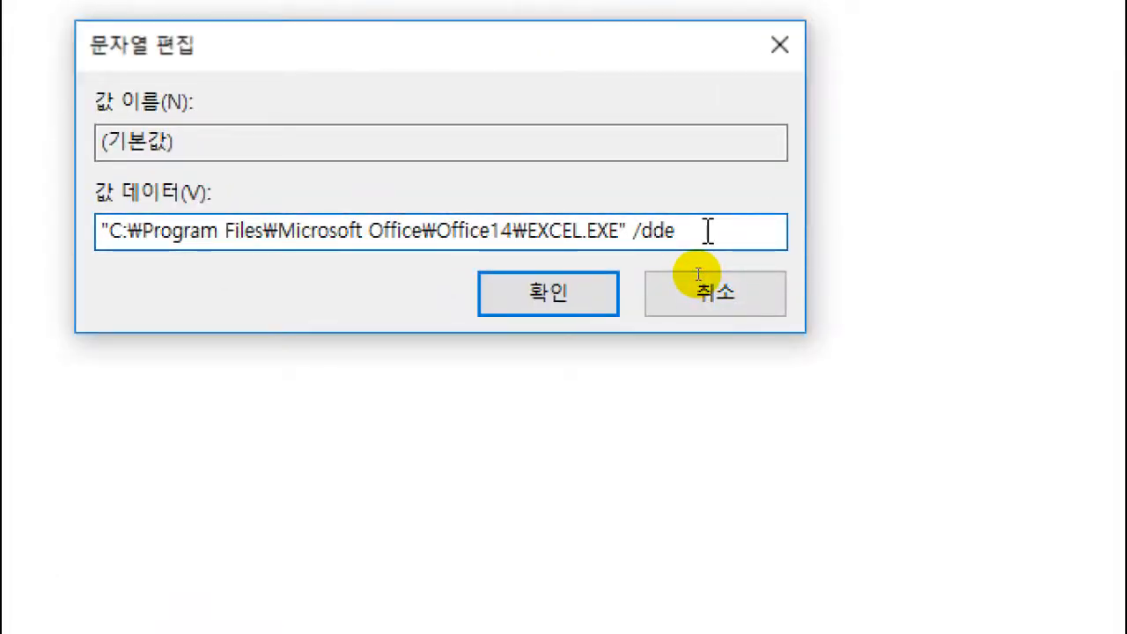
key("BackSpace")
key("BackSpace")
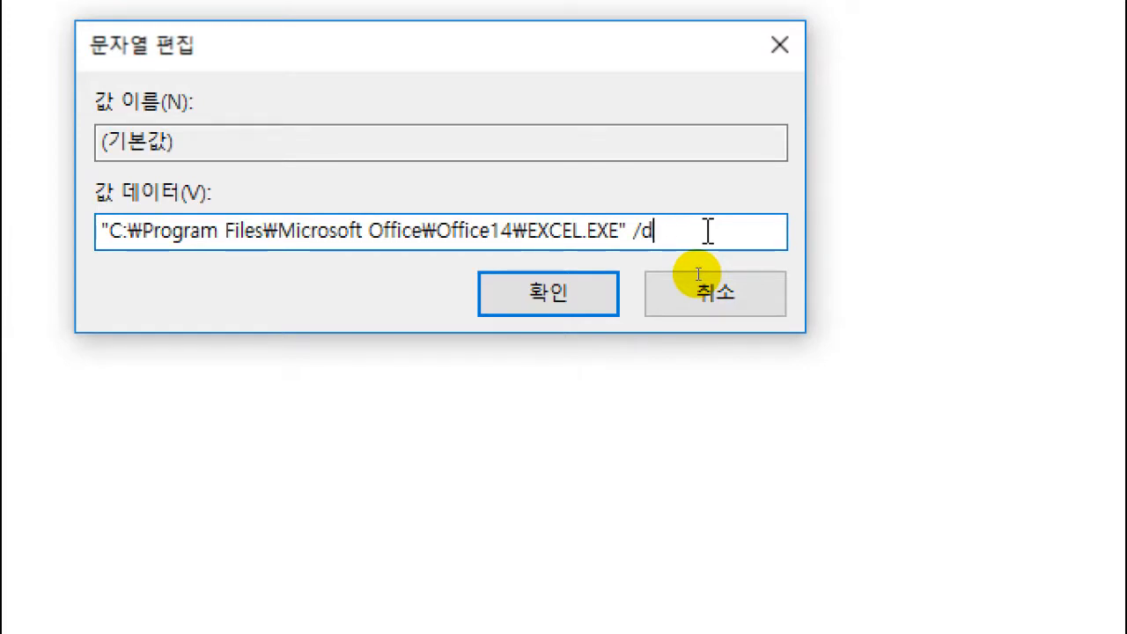
key("BackSpace")
key("BackSpace")
key("BackSpace")
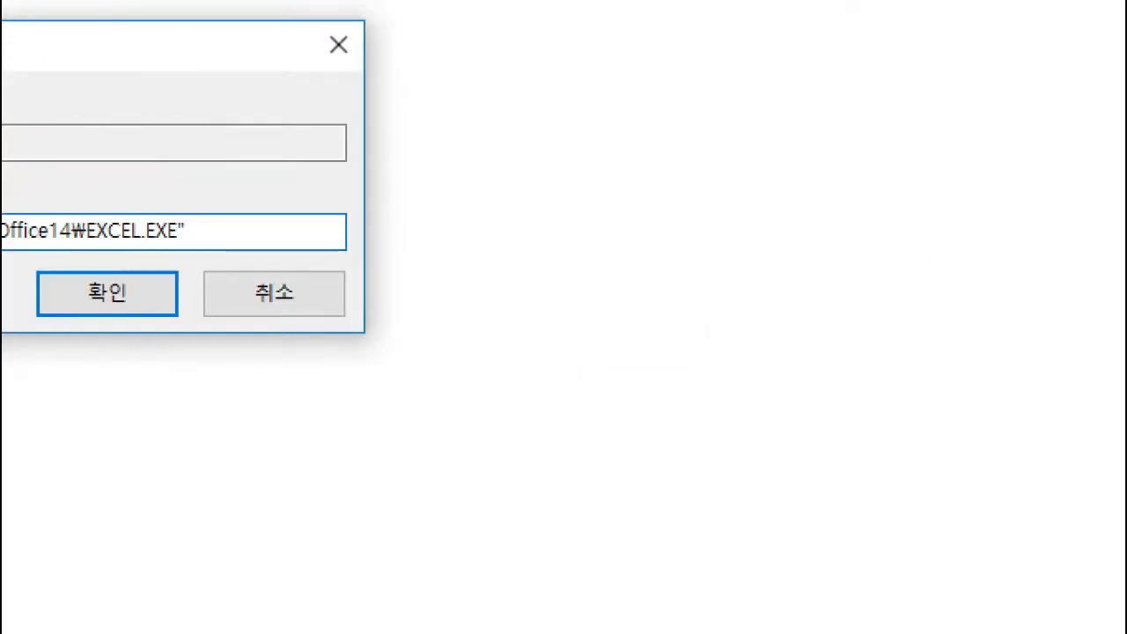
key("Return")
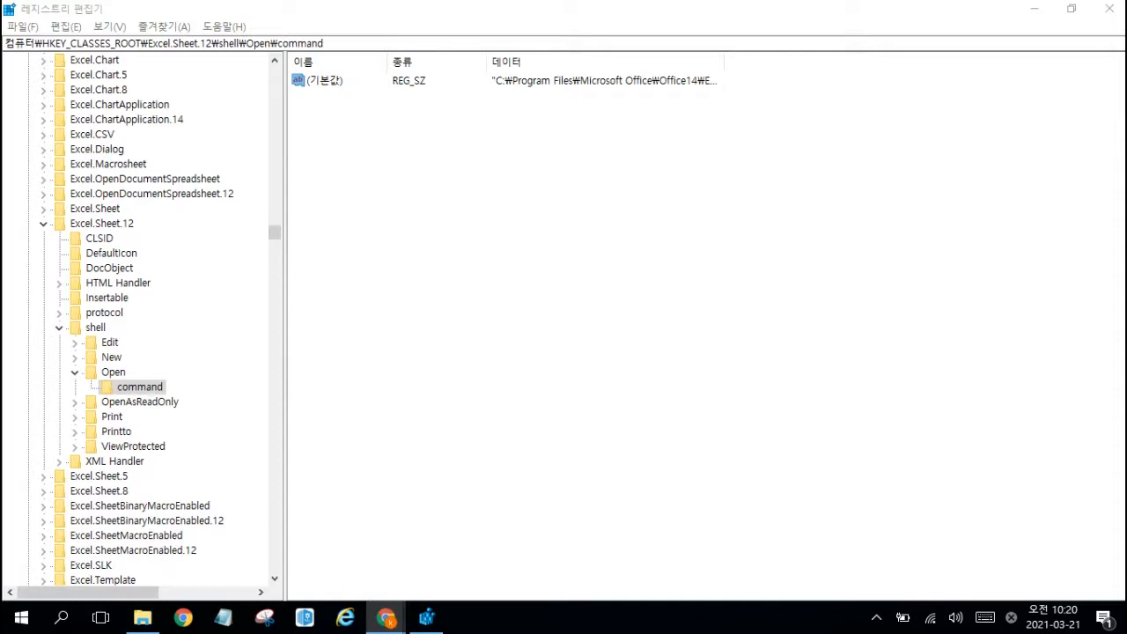
Set the default value of the Open\command key to "C:\Program Files\Microsoft Office\Office14\EXCEL.EXE" /en "%1".
left_click(317, 81)
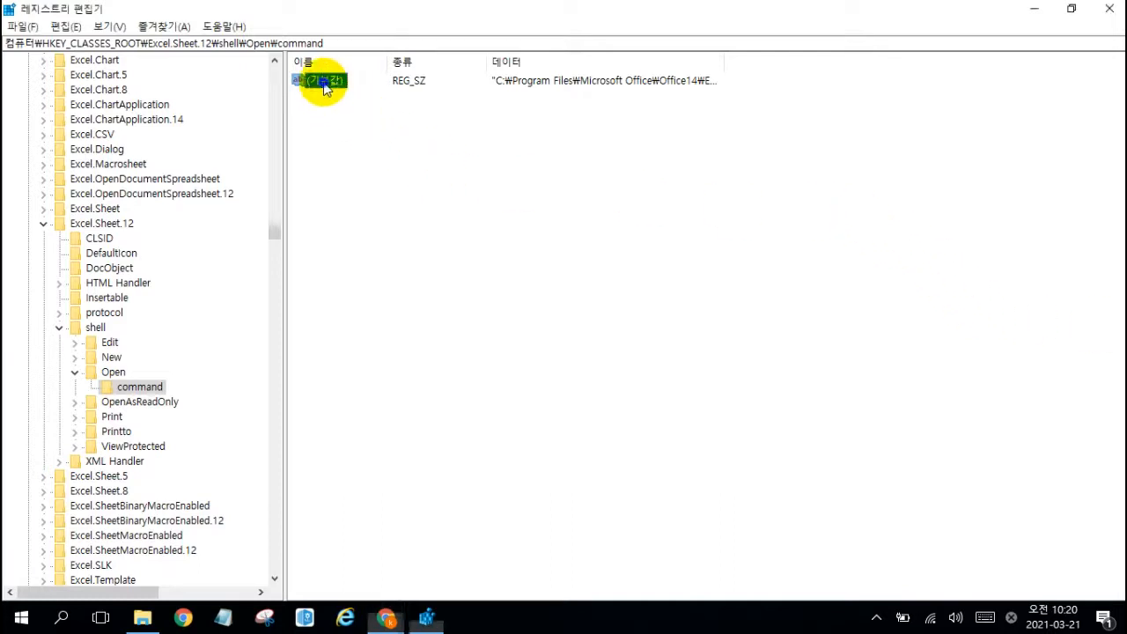
right_click(323, 82)
left_click(373, 92)
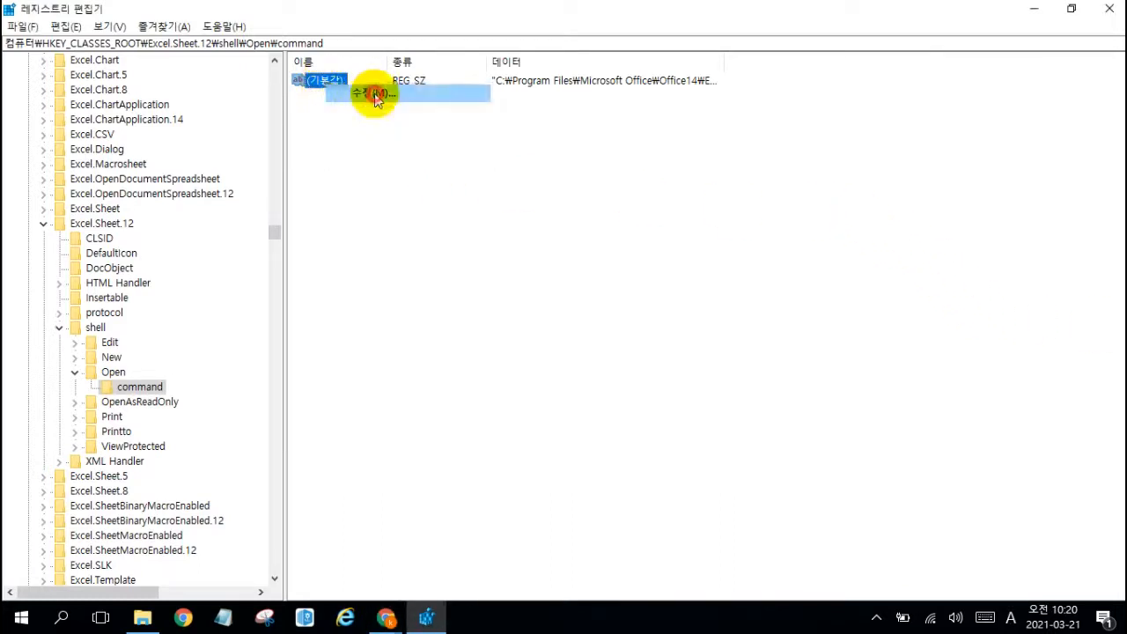
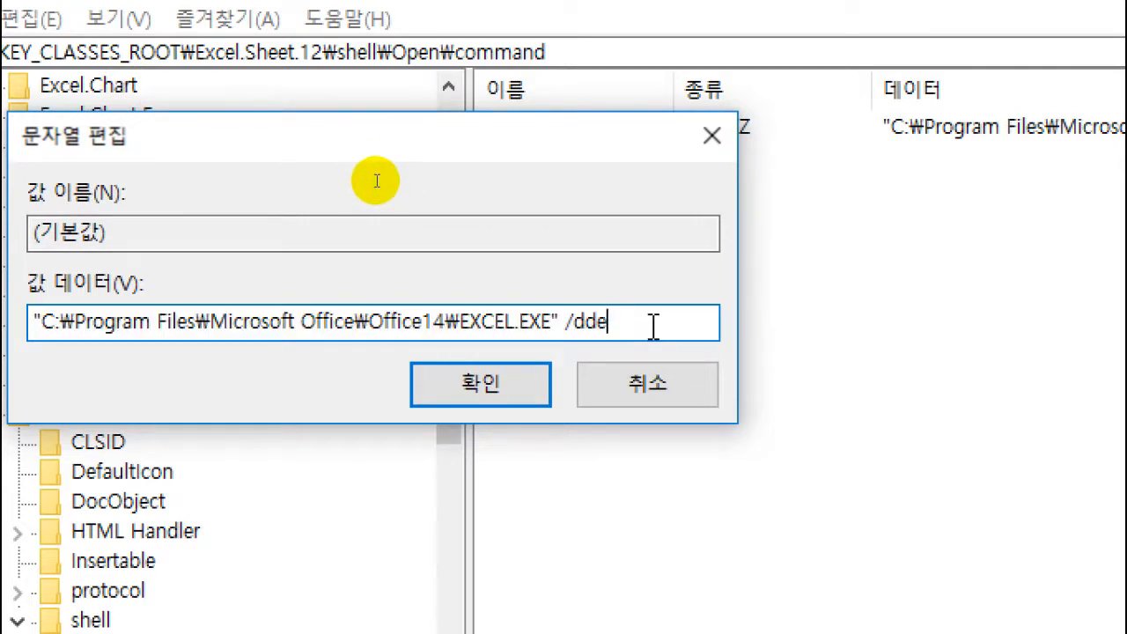
key("BackSpace")
key("BackSpace")
key("BackSpace")
key("BackSpace")
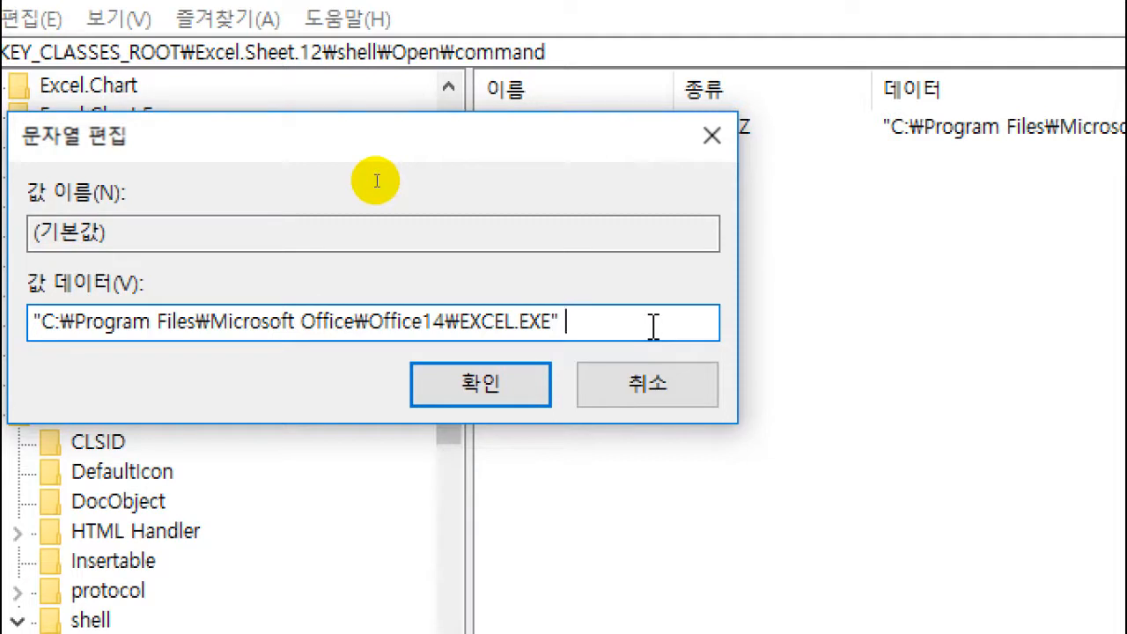
key("BackSpace")
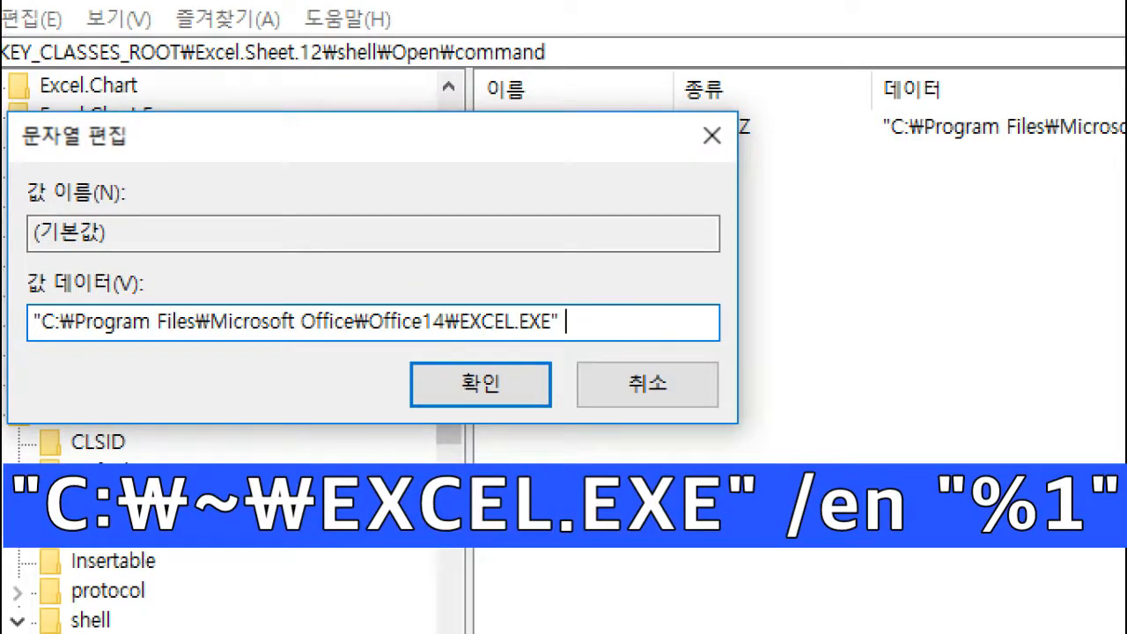
type("/en \"%1\"")
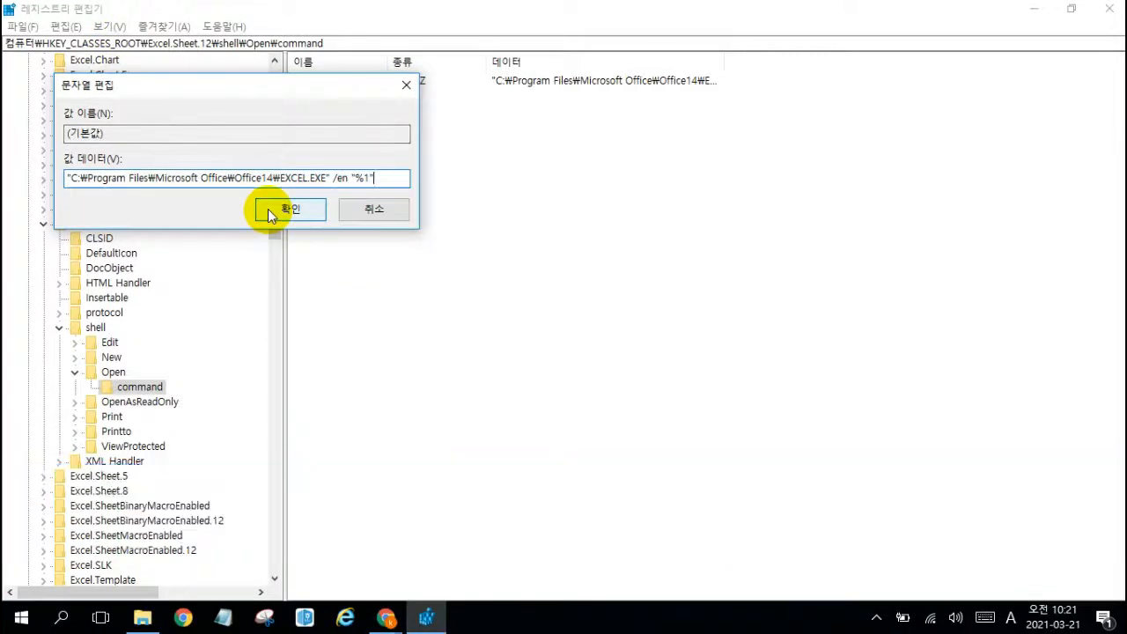
left_click(267, 209)
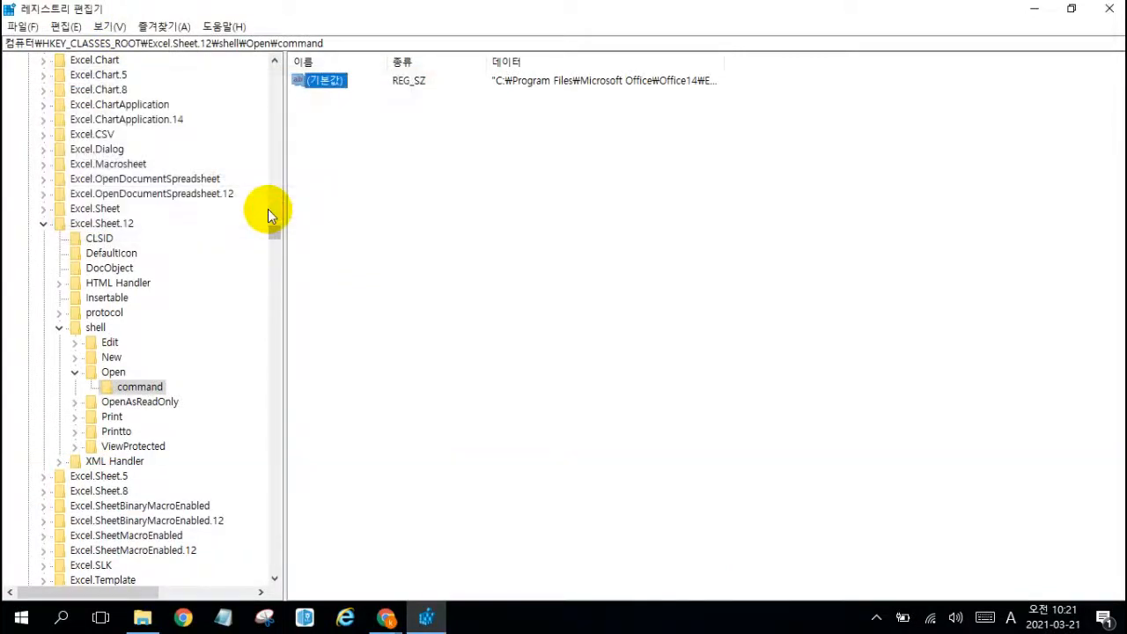
left_click(442, 208)
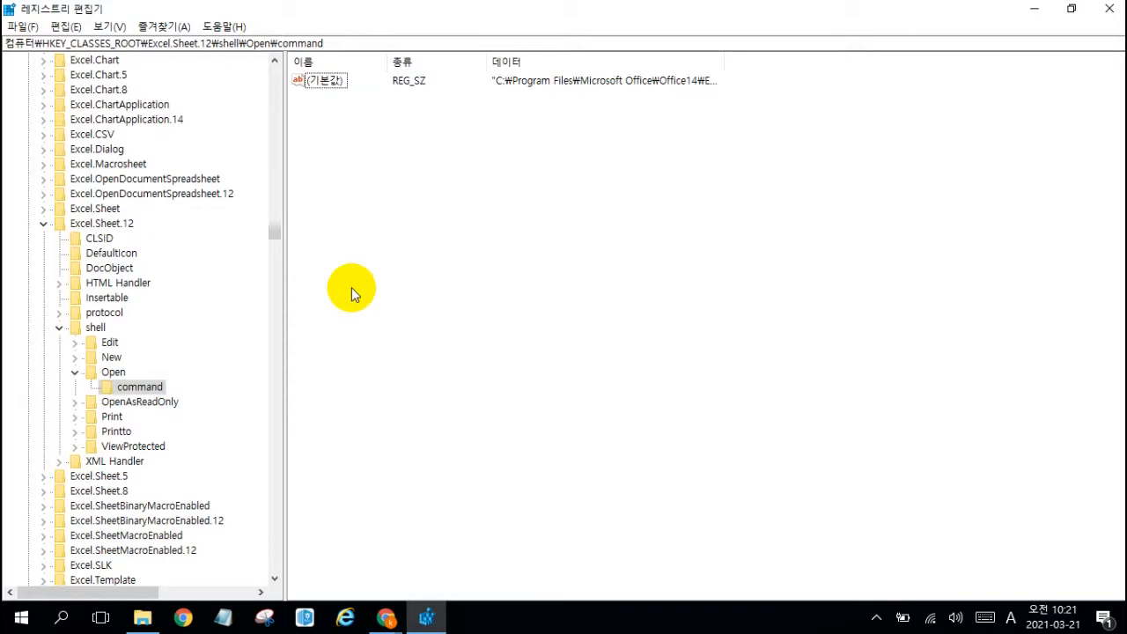
Close the Registry Editor and show the Documents (문서) folder in a new File Explorer window.
left_click(1109, 8)
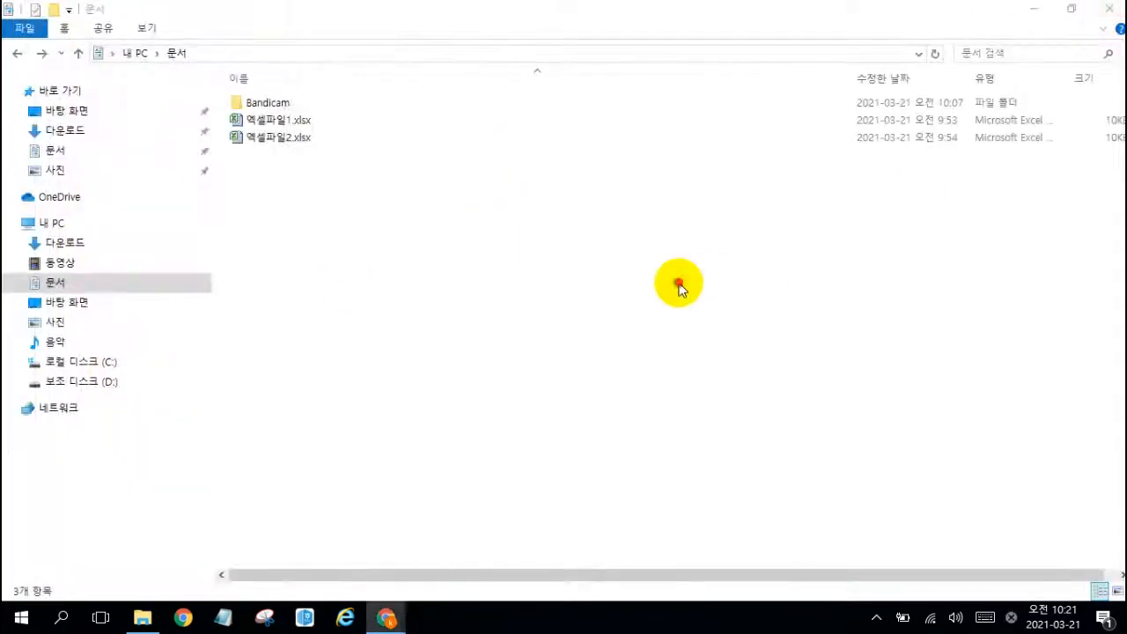
left_click(1109, 10)
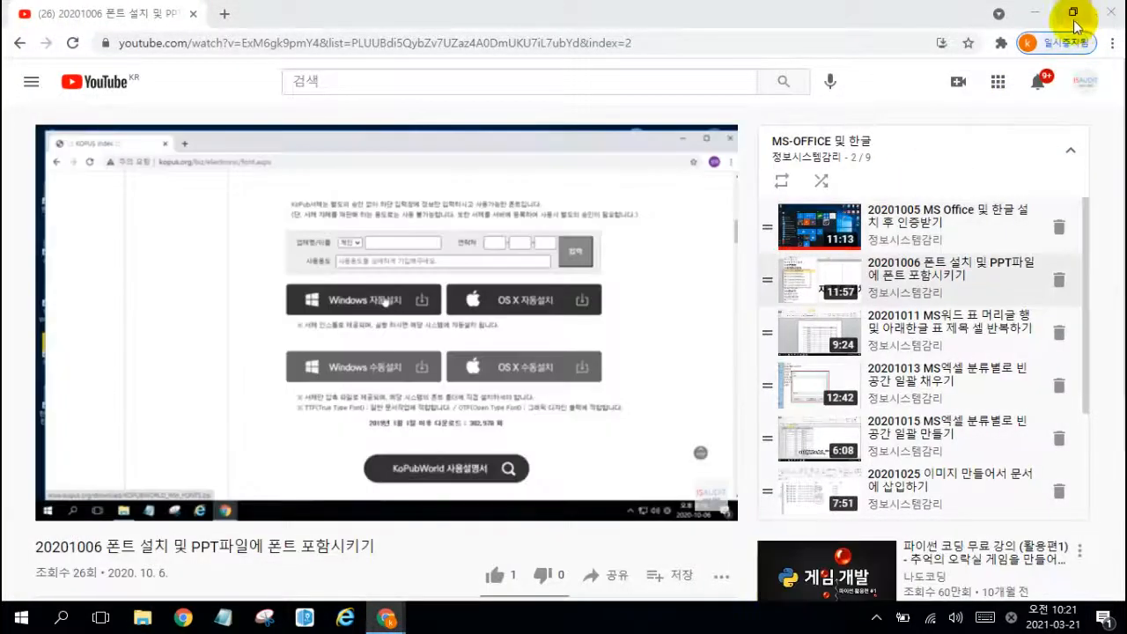
left_click(145, 618)
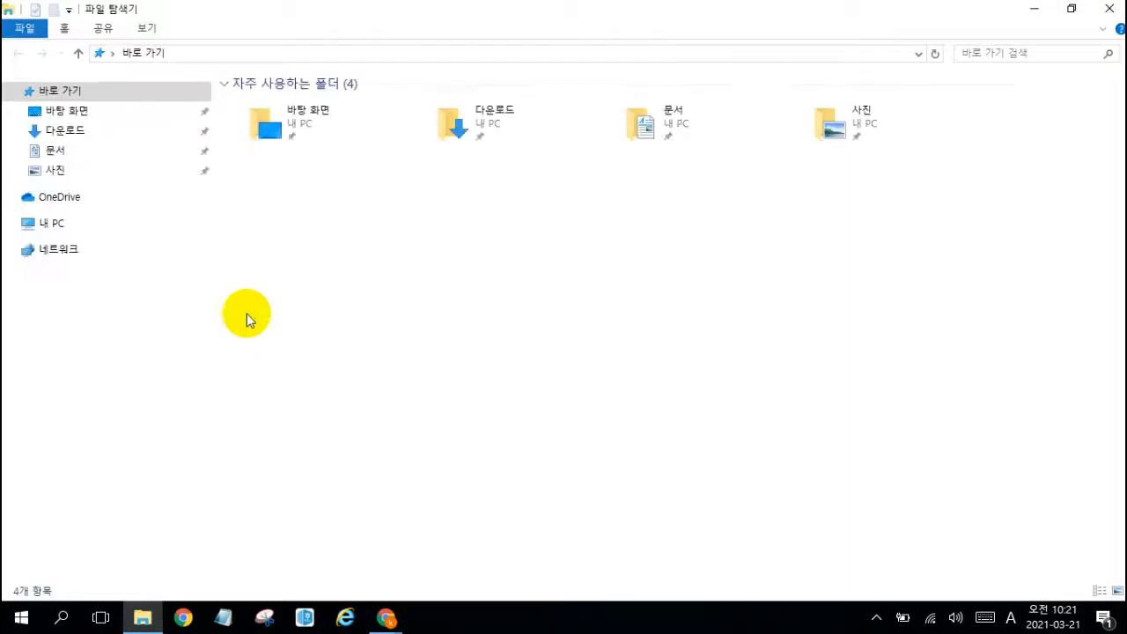
left_click(55, 151)
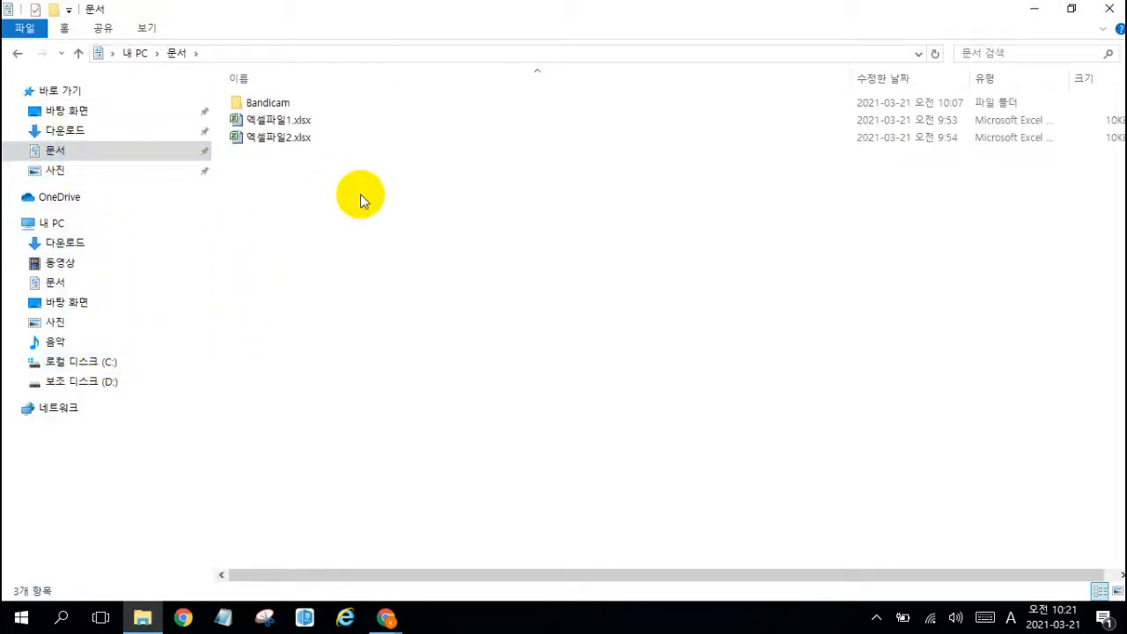
Open 엑셀파일1.xlsx and 엑셀파일2.xlsx from the Documents folder, moving the first workbook's window clear of the file list.
left_click(296, 122)
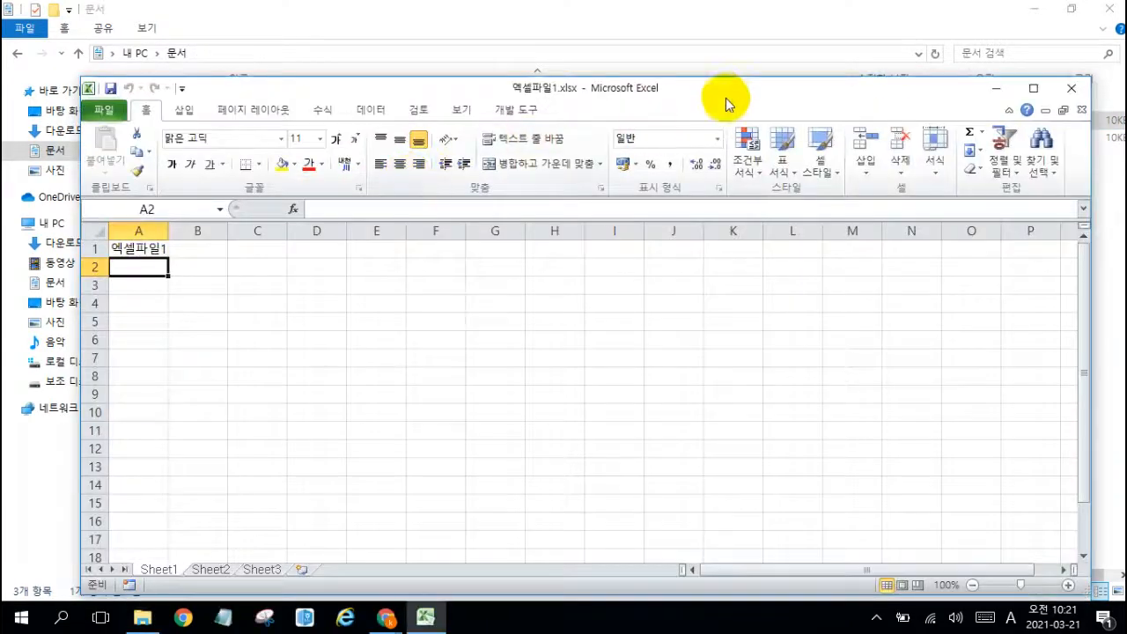
left_click_drag(729, 97, 731, 197)
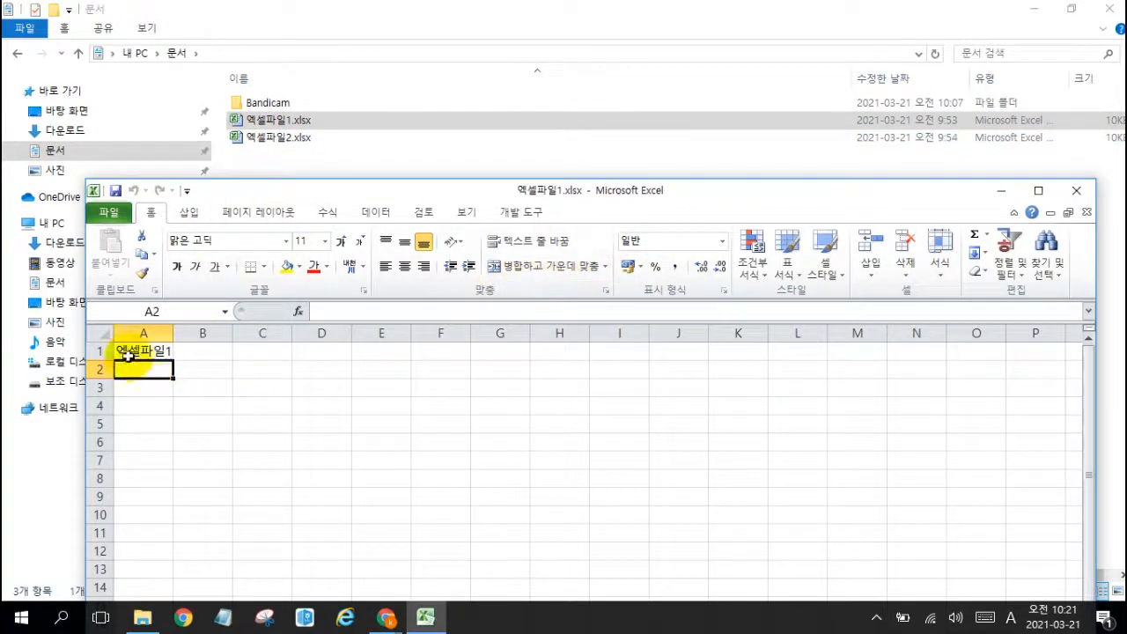
left_click(300, 138)
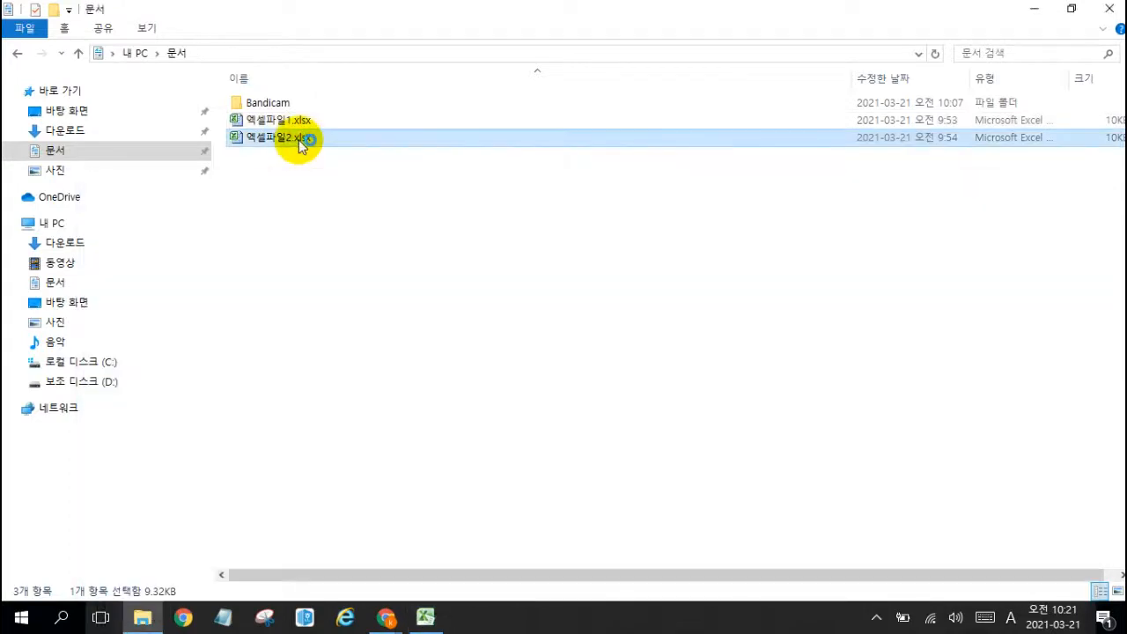
double_click(299, 140)
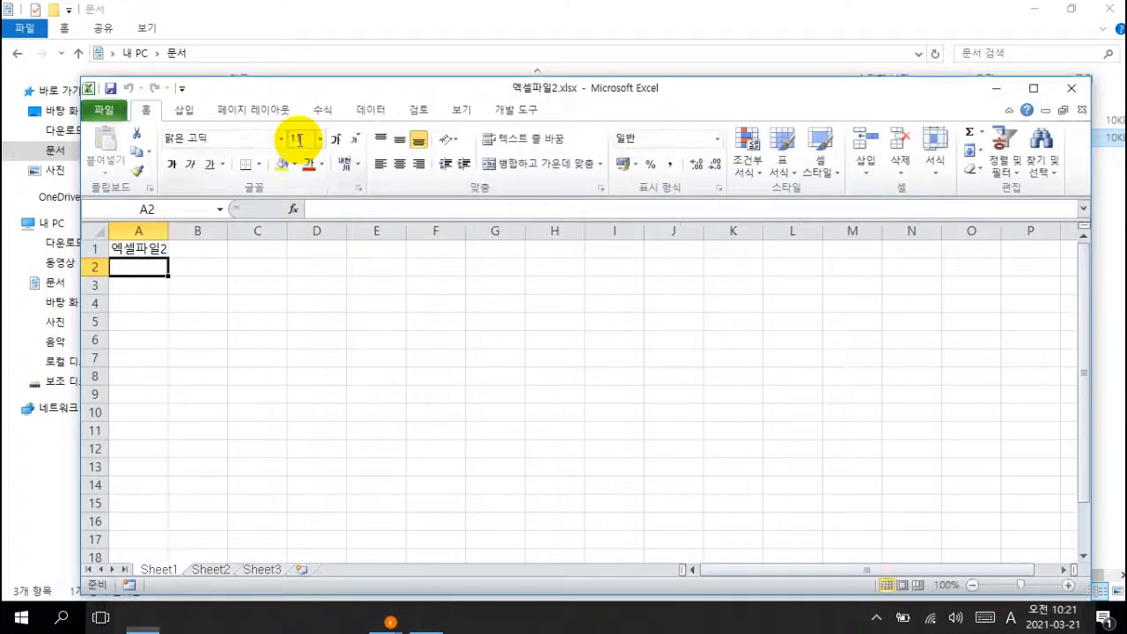
Bring 엑셀파일1.xlsx to the front and move both workbook windows around separately to check that they are independent.
mouse_move(437, 619)
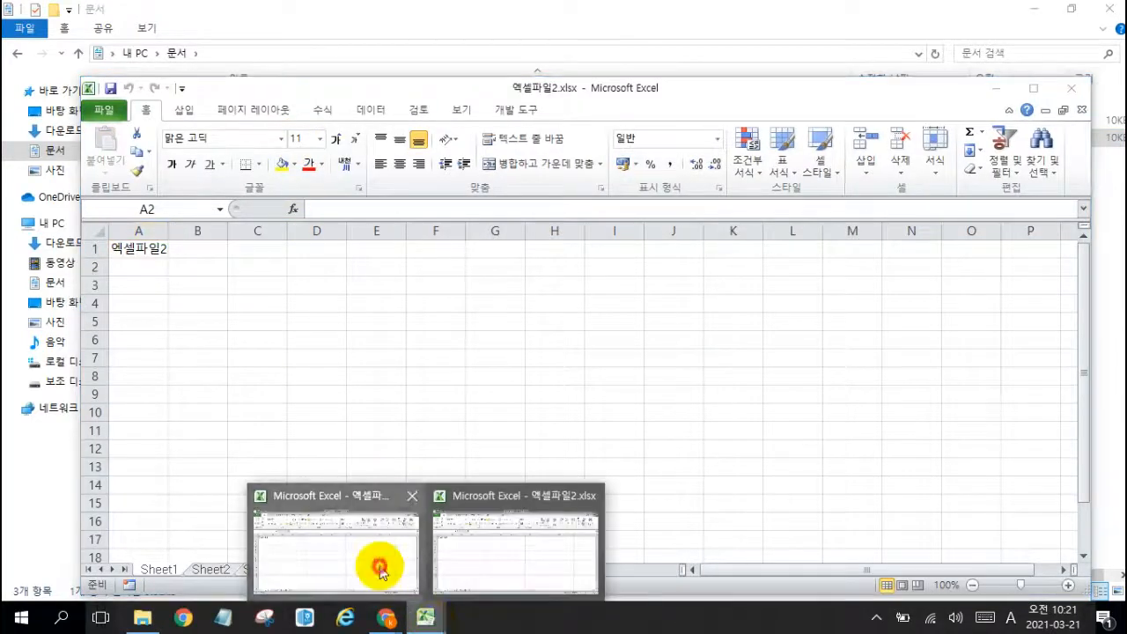
left_click(373, 495)
left_click_drag(695, 192, 649, 217)
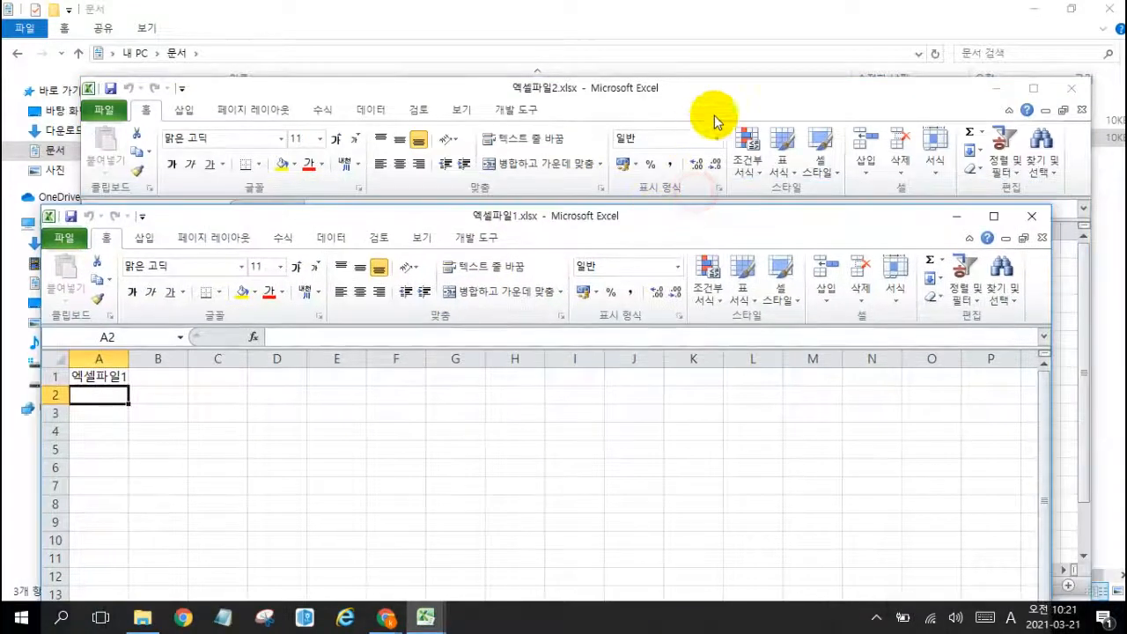
left_click_drag(742, 91, 776, 279)
left_click_drag(760, 235, 760, 84)
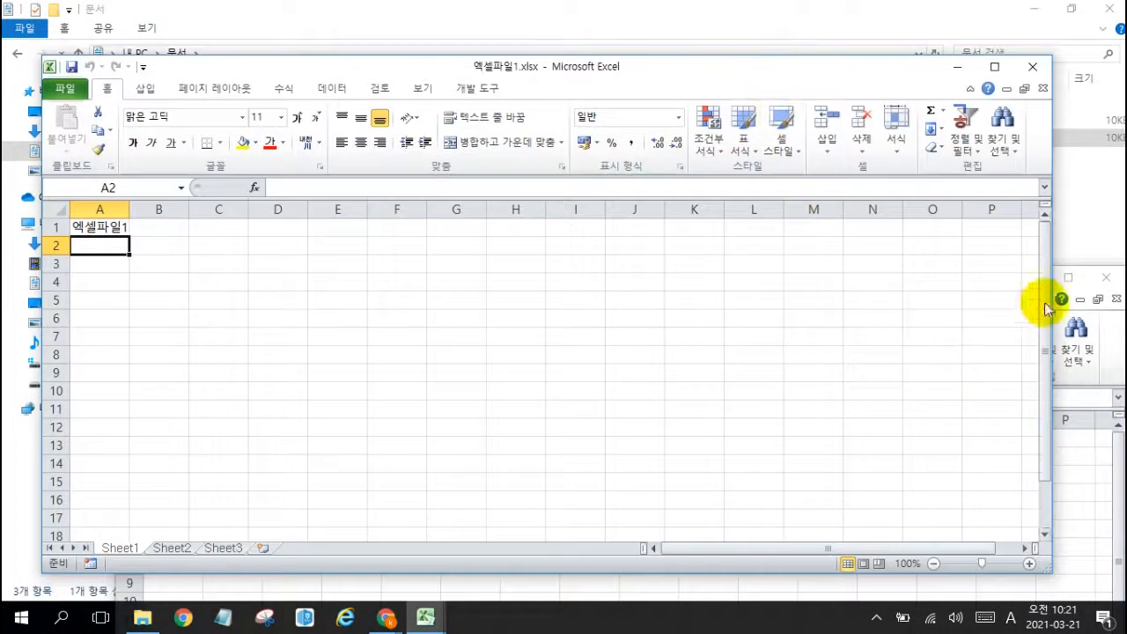
left_click(1065, 527)
left_click_drag(762, 295, 766, 163)
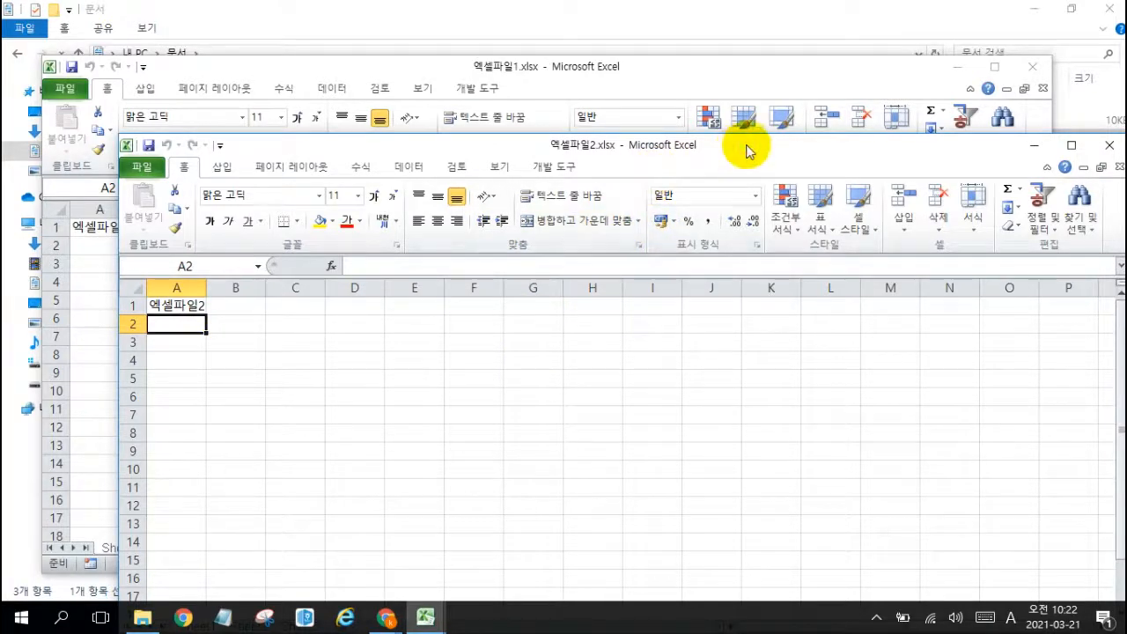
left_click_drag(747, 149, 1099, 156)
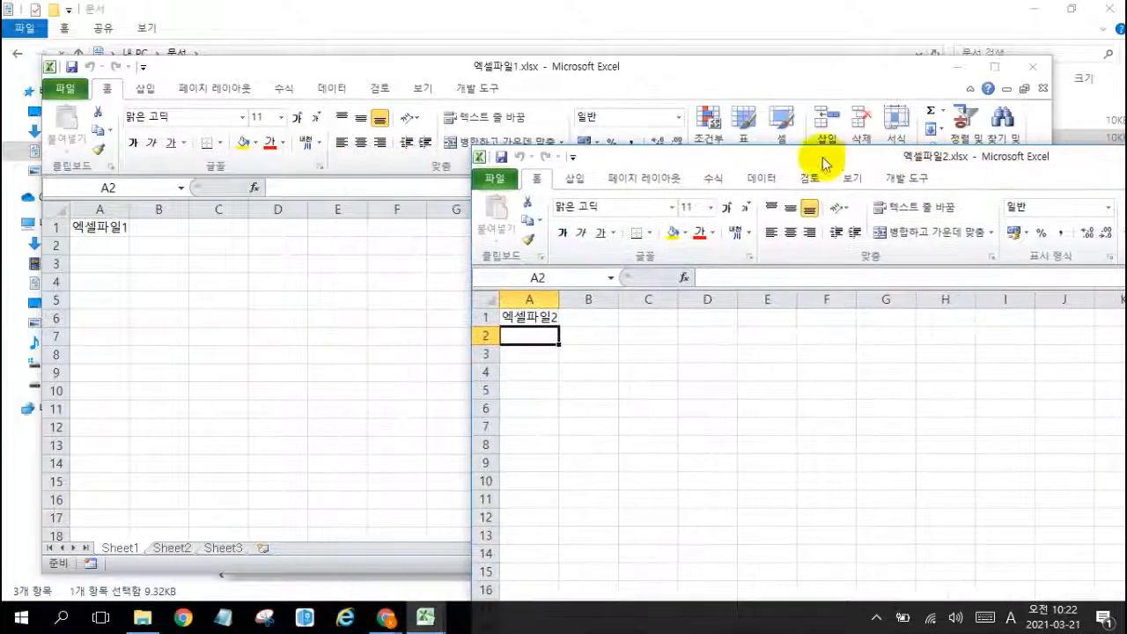
left_click_drag(646, 156, 273, 117)
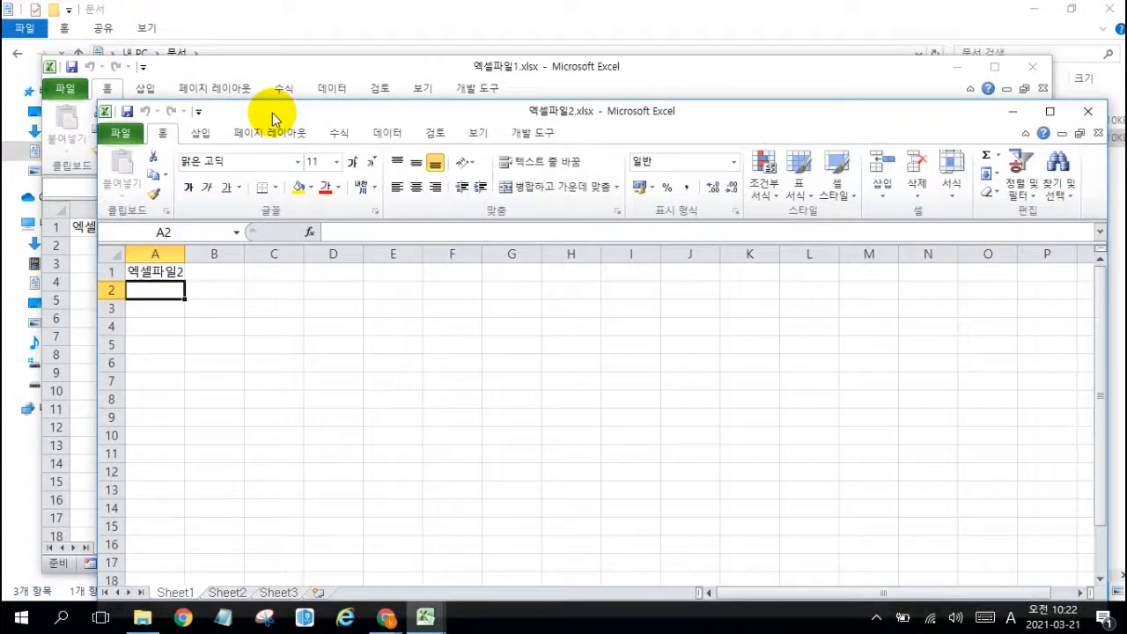